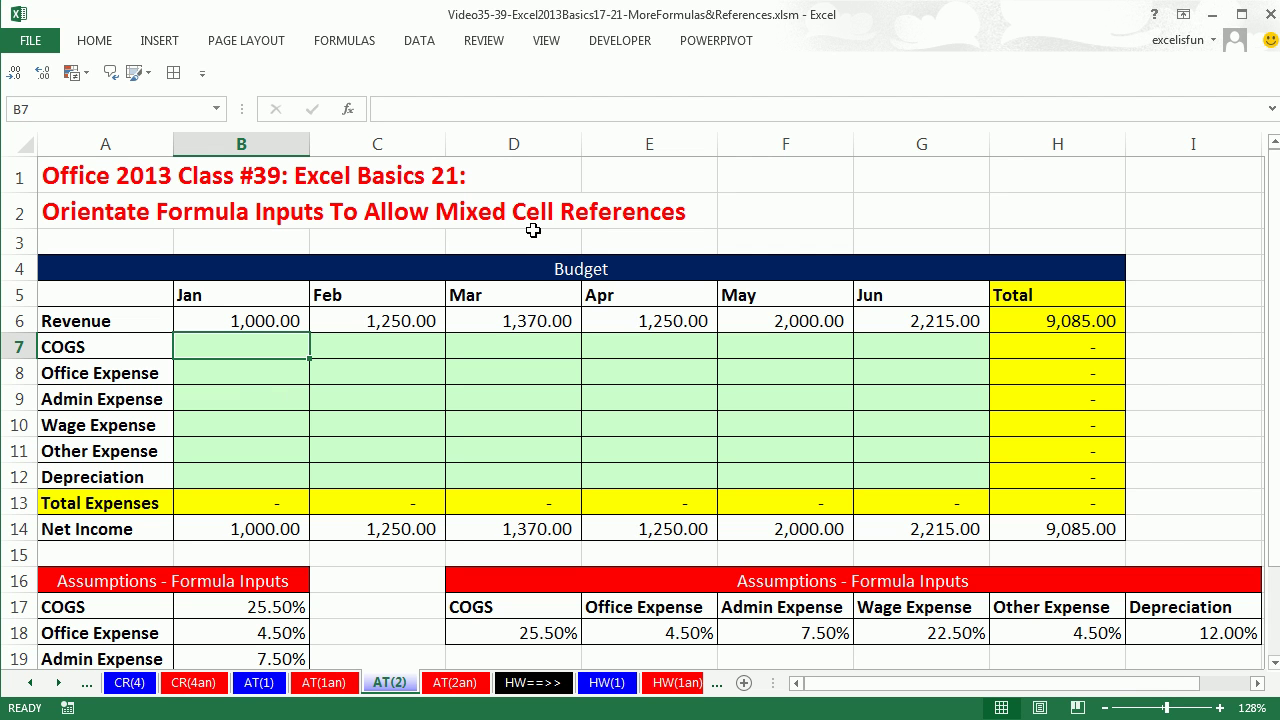
- Scroll down three rows so rows 4–22, including the COGS-to-Depreciation assumptions, are visible
{"action": "left_click", "coordinate": [1273, 663]}
{"action": "left_click", "coordinate": [1273, 663]}
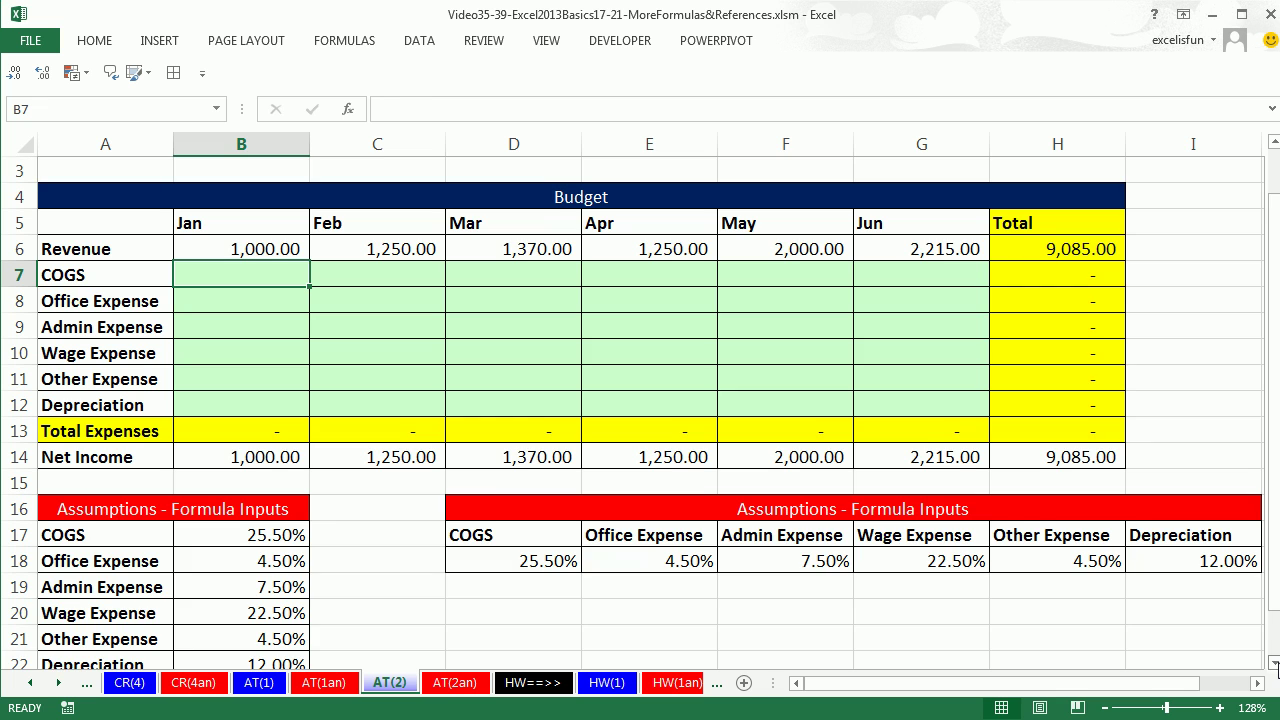
{"action": "left_click", "coordinate": [1273, 663]}
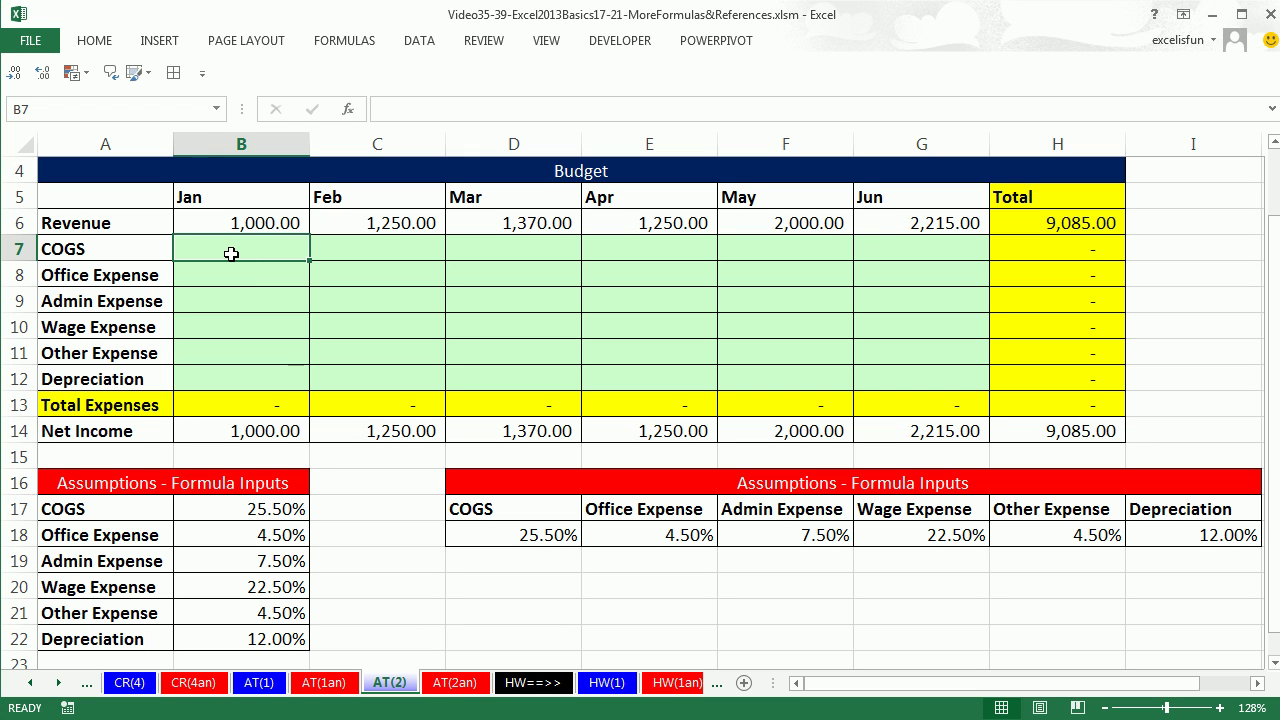
{"action": "left_click", "coordinate": [356, 258]}
{"action": "left_click", "coordinate": [510, 253]}
{"action": "left_click", "coordinate": [645, 245]}
{"action": "left_click", "coordinate": [783, 251]}
{"action": "left_click", "coordinate": [894, 245]}
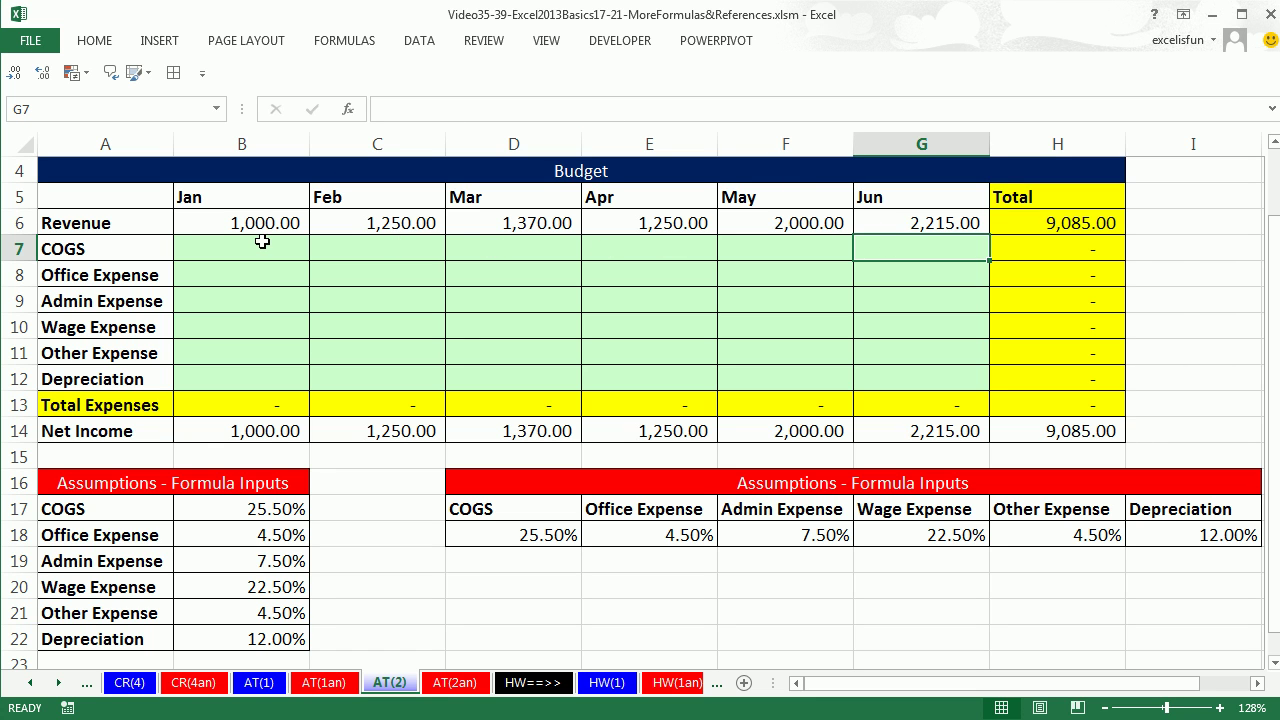
{"action": "left_click", "coordinate": [262, 244]}
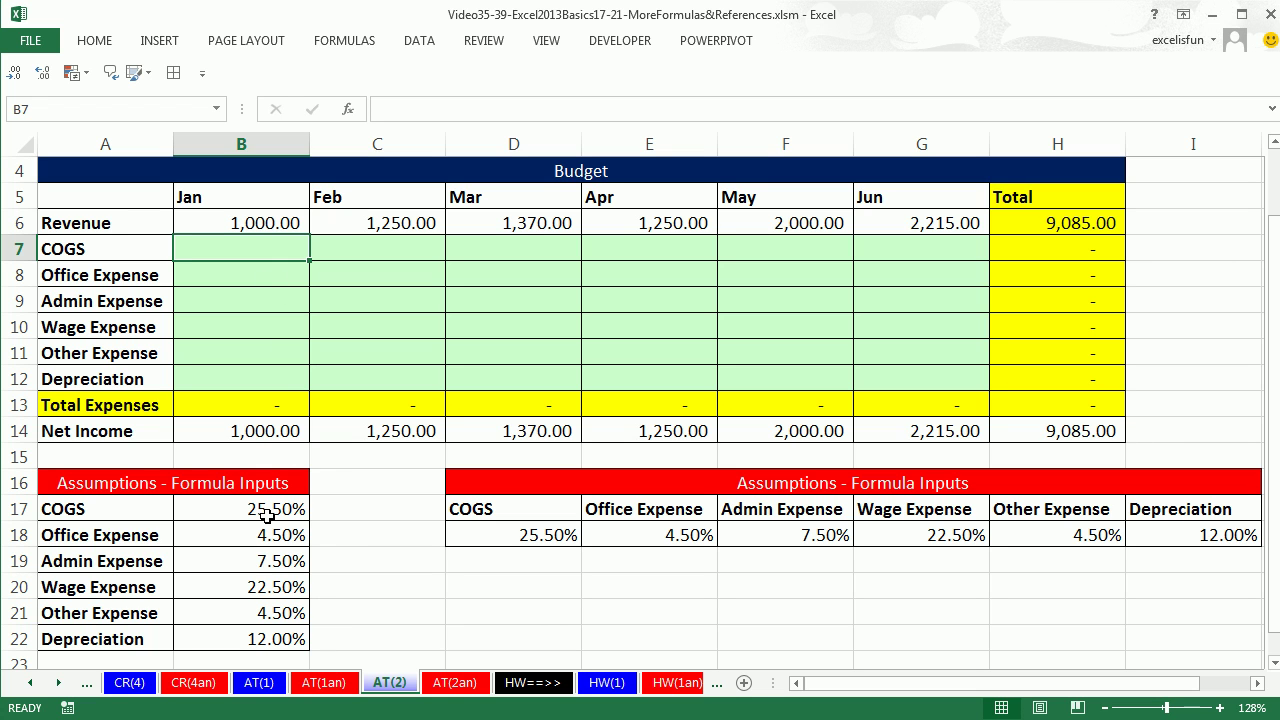
- Enter =B6*B17 in January COGS, giving 255.00
{"action": "type", "text": "="}
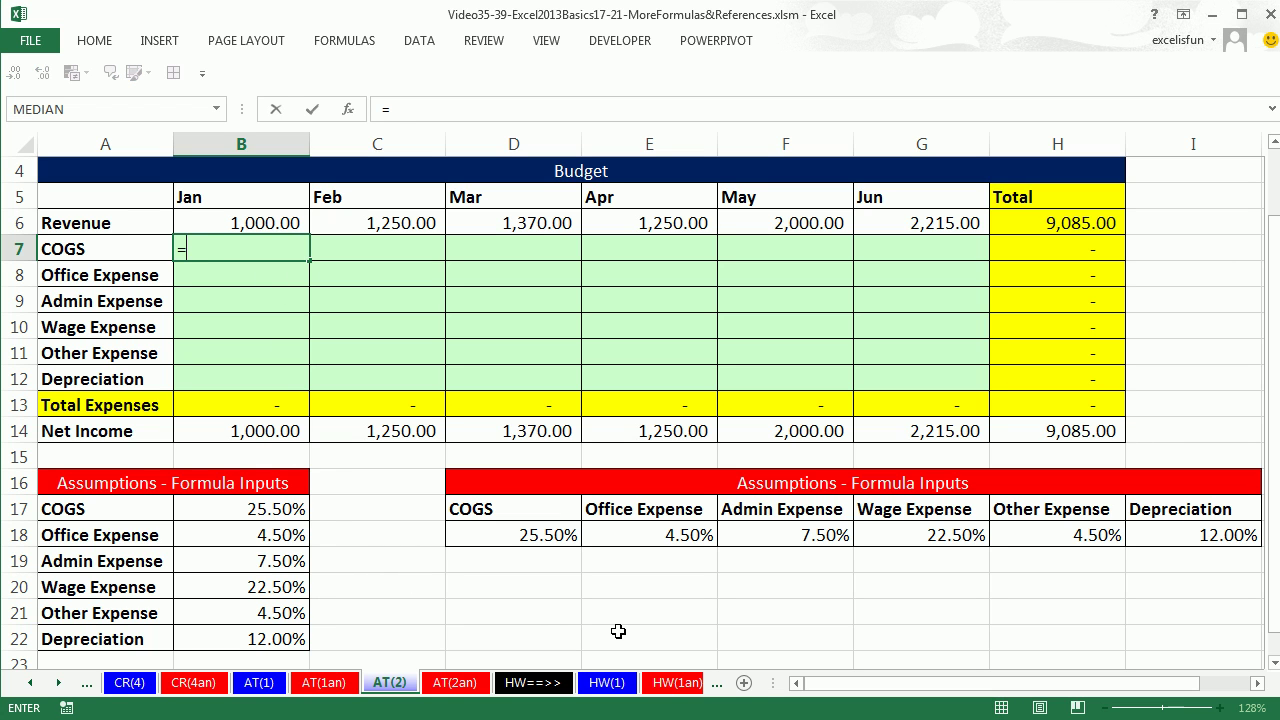
{"action": "key", "text": "Up"}
{"action": "type", "text": "*"}
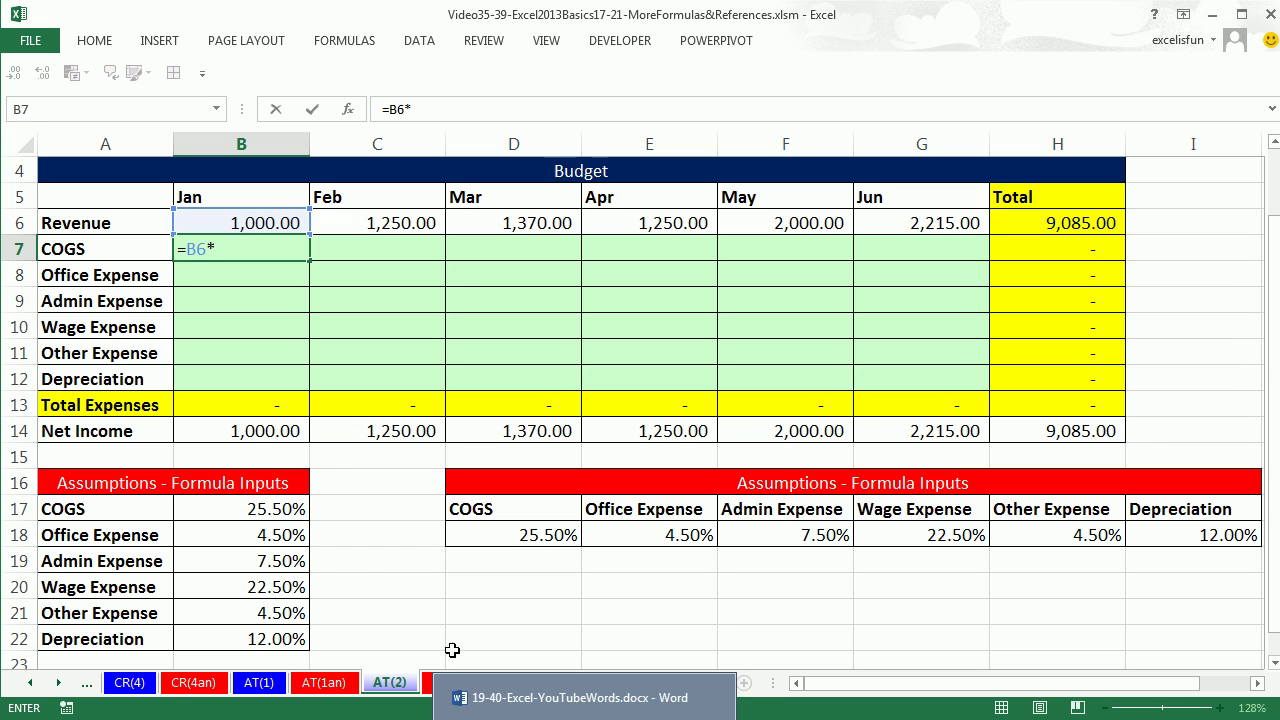
{"action": "left_click", "coordinate": [223, 510]}
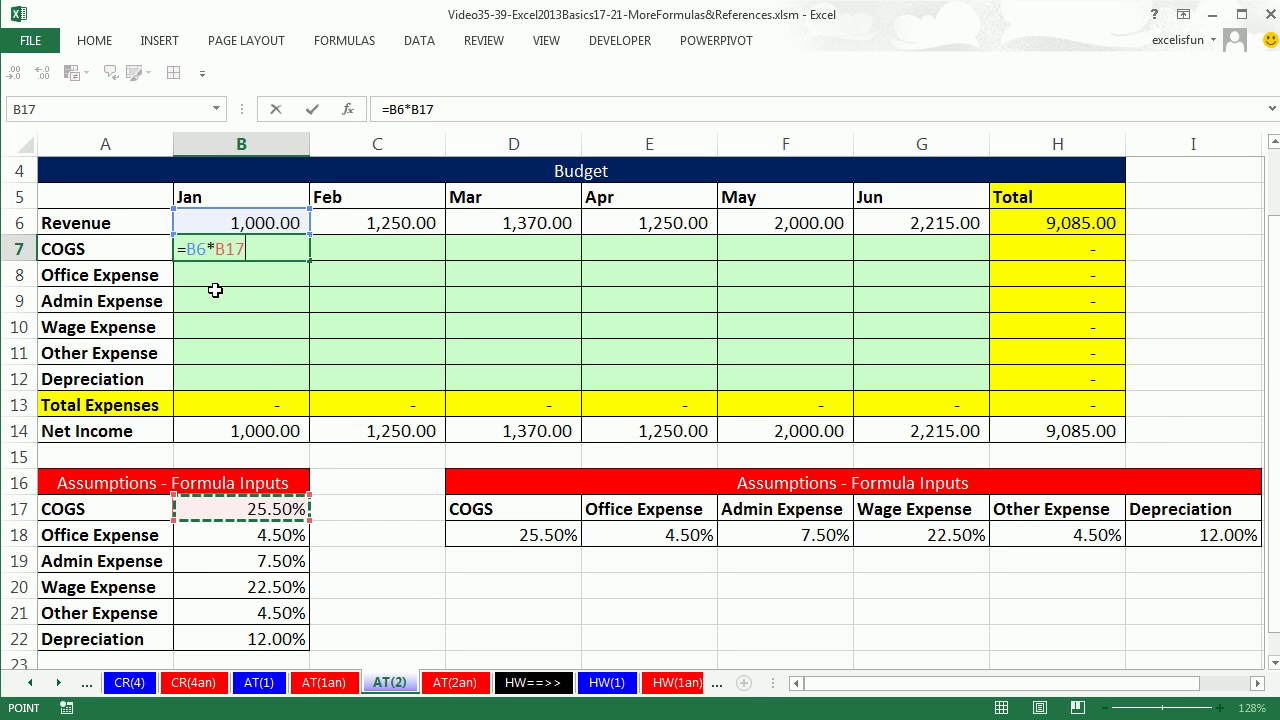
{"action": "key", "text": "ctrl+Return"}
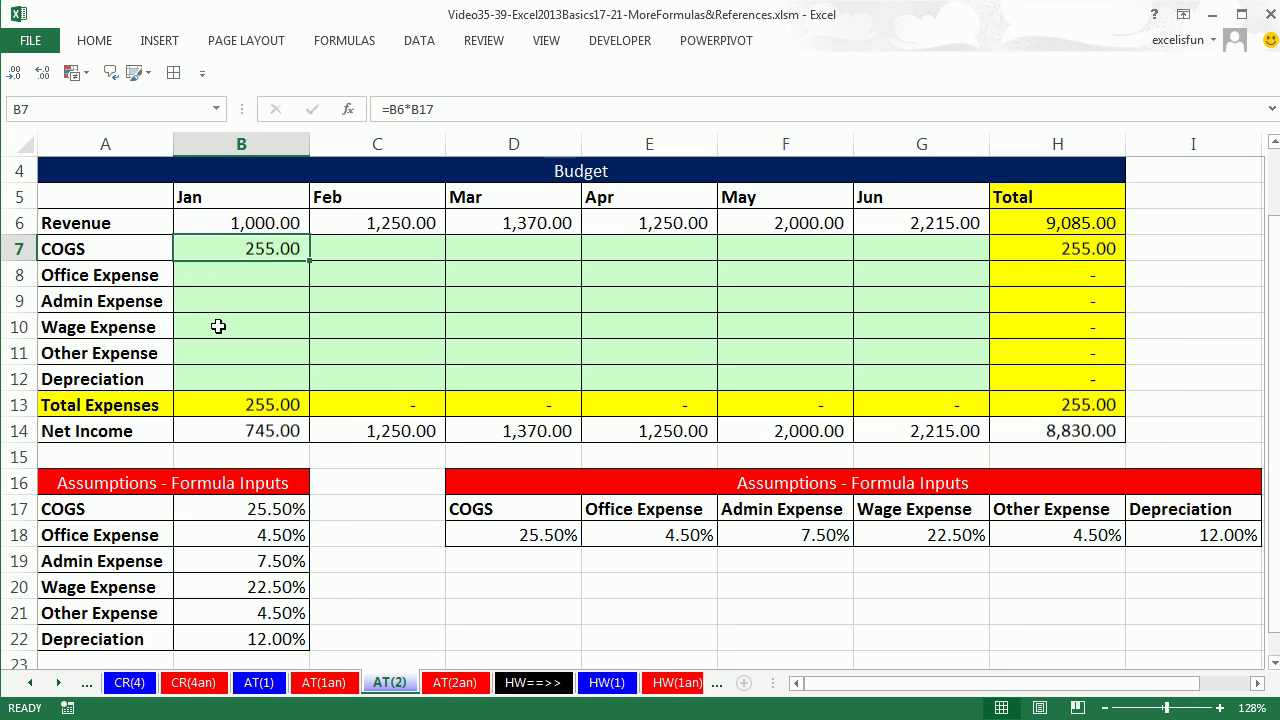
- Copy the COGS formula down to Office Expense and inspect its shifted formula =B7*B18
{"action": "left_click_drag", "start_coordinate": [310, 260], "coordinate": [305, 289]}
{"action": "left_click", "coordinate": [270, 278]}
{"action": "key", "text": "F2"}
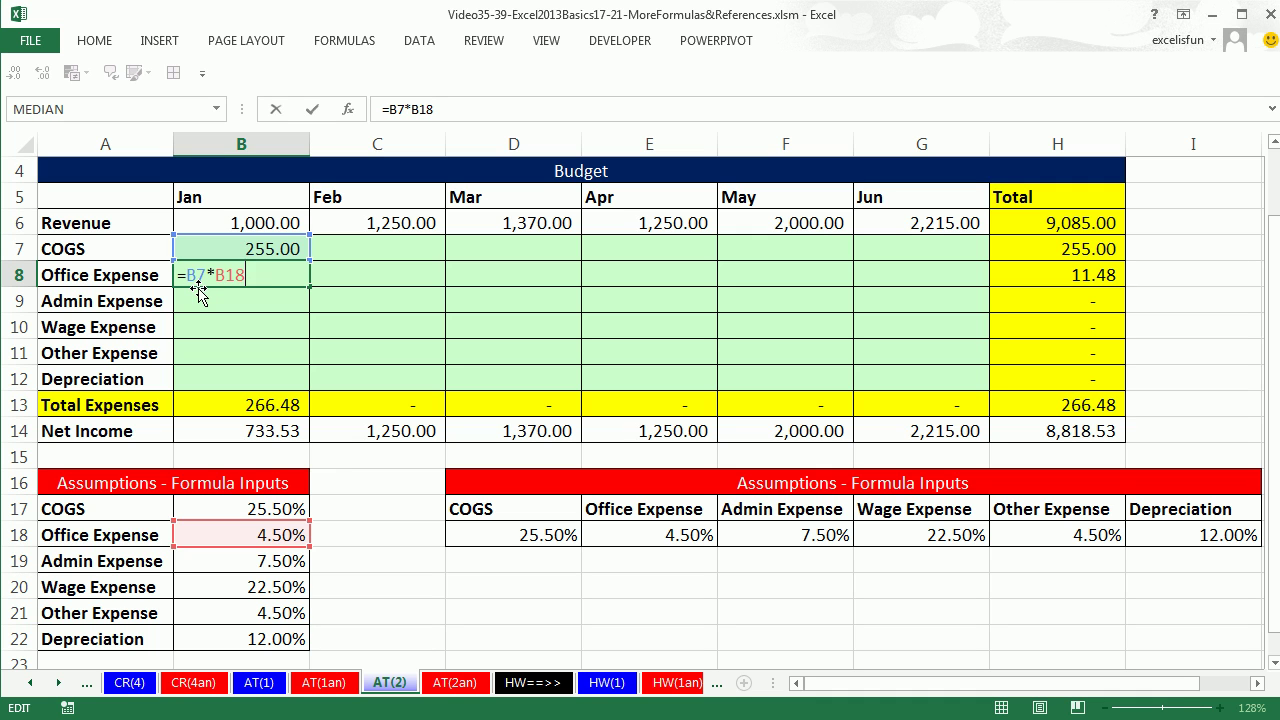
- Change January COGS to =B$6*B17 so the revenue row stays locked
{"action": "key", "text": "Escape"}
{"action": "left_click", "coordinate": [243, 247]}
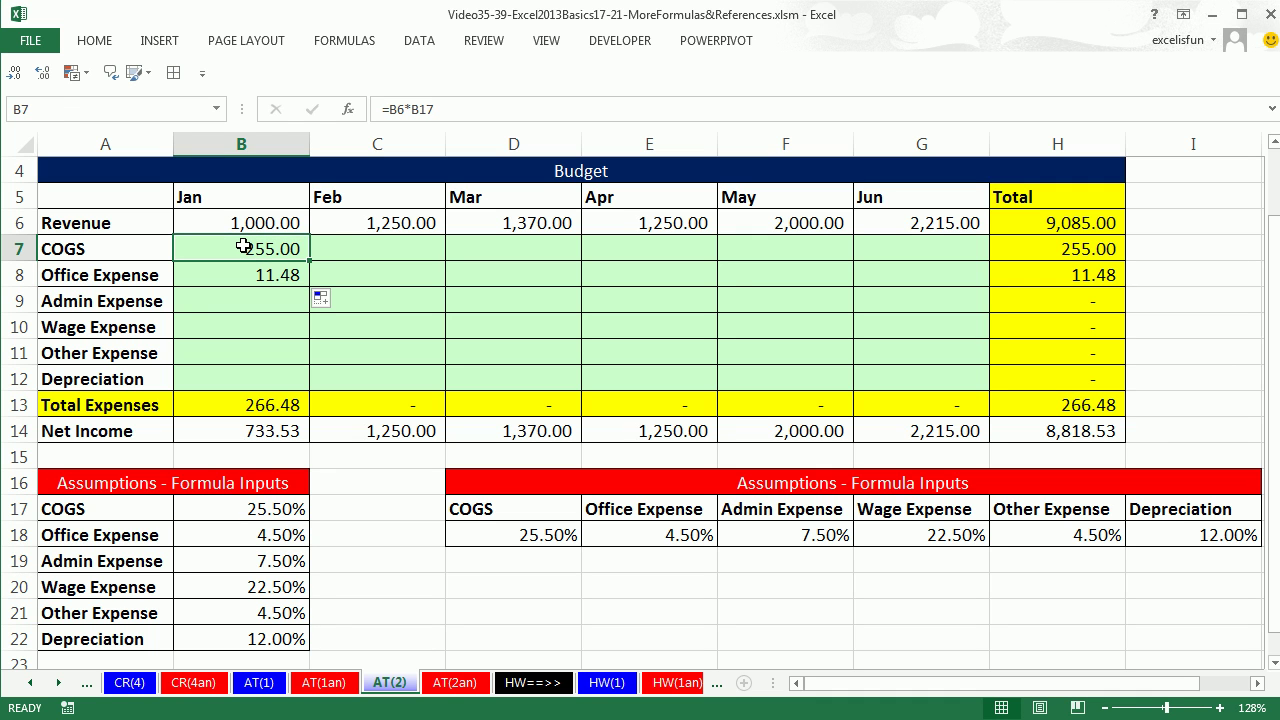
{"action": "double_click", "coordinate": [245, 249]}
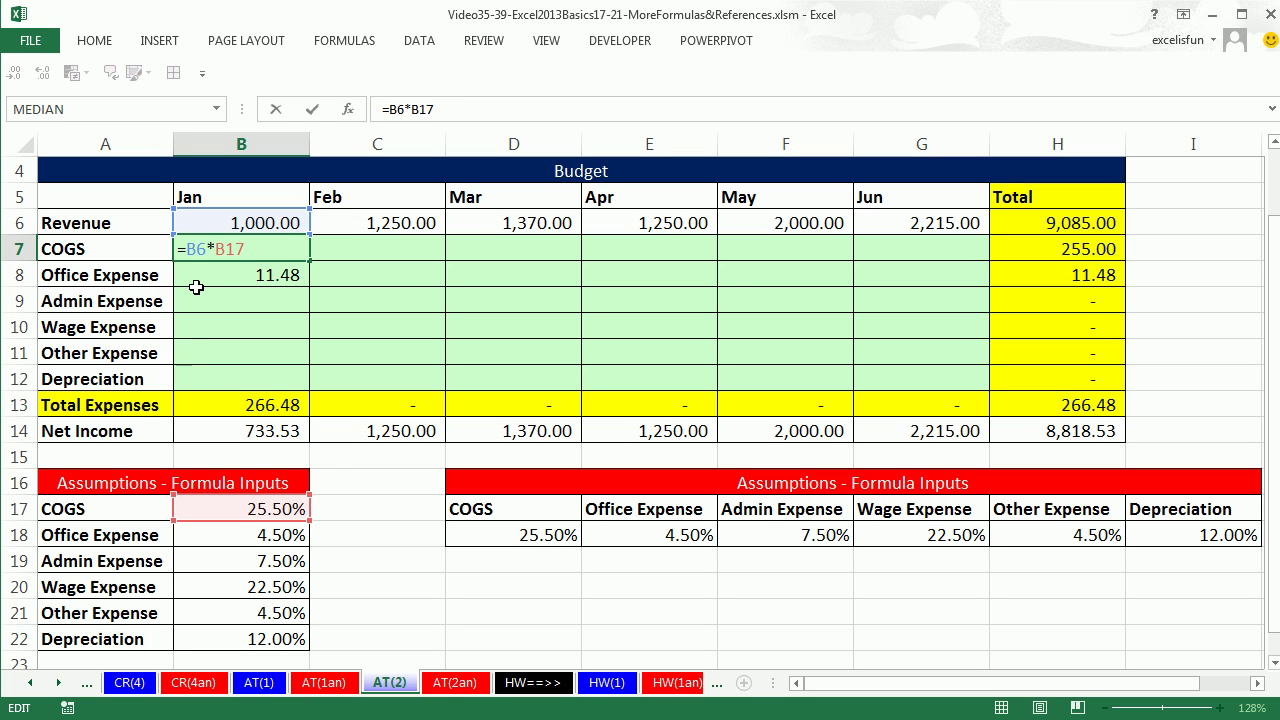
{"action": "key", "text": "F4"}
{"action": "key", "text": "F4"}
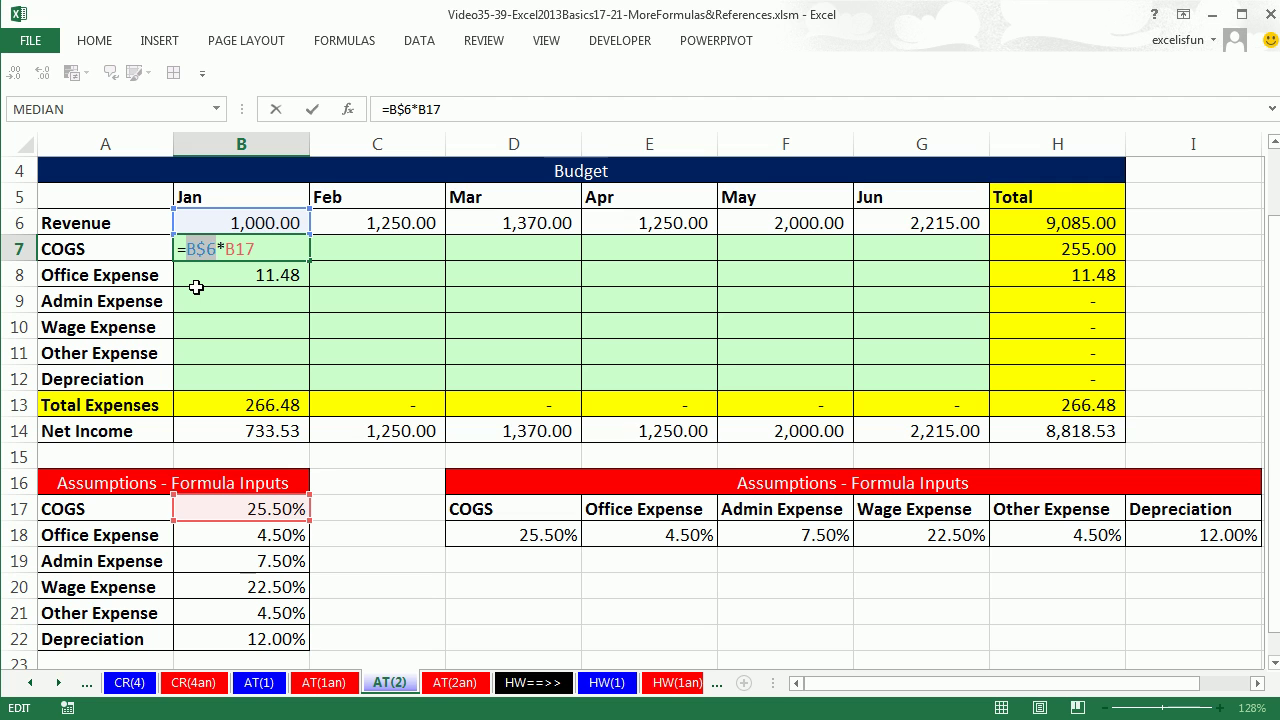
{"action": "key", "text": "ctrl+Return"}
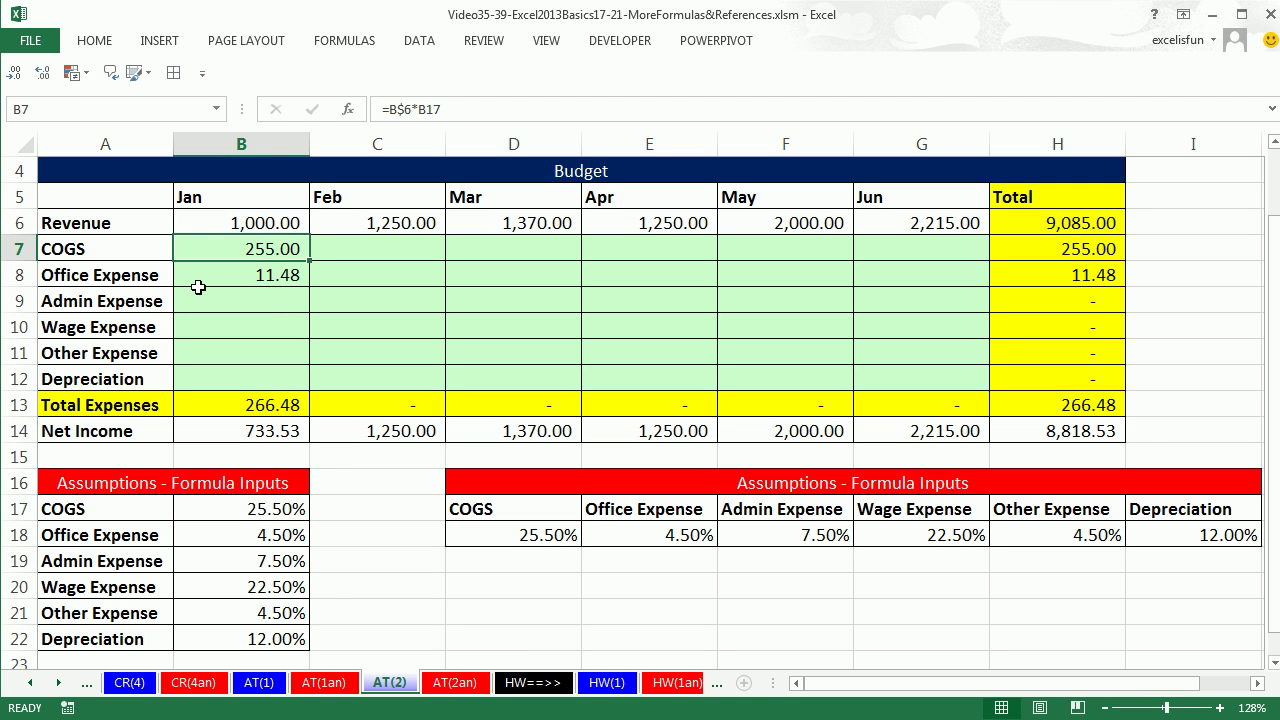
- Copy it to Office Expense and confirm =B$6*B18 gives 45.00
{"action": "left_click_drag", "start_coordinate": [311, 264], "coordinate": [322, 291]}
{"action": "left_click", "coordinate": [276, 274]}
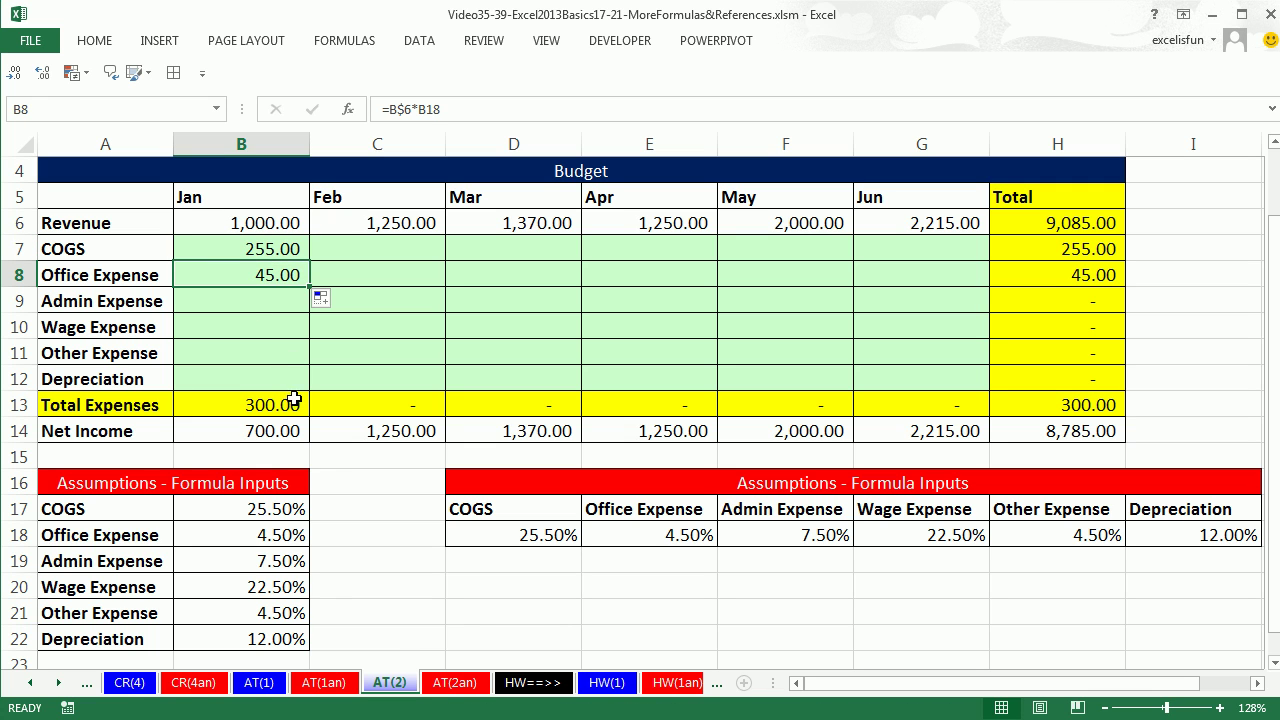
{"action": "double_click", "coordinate": [236, 274]}
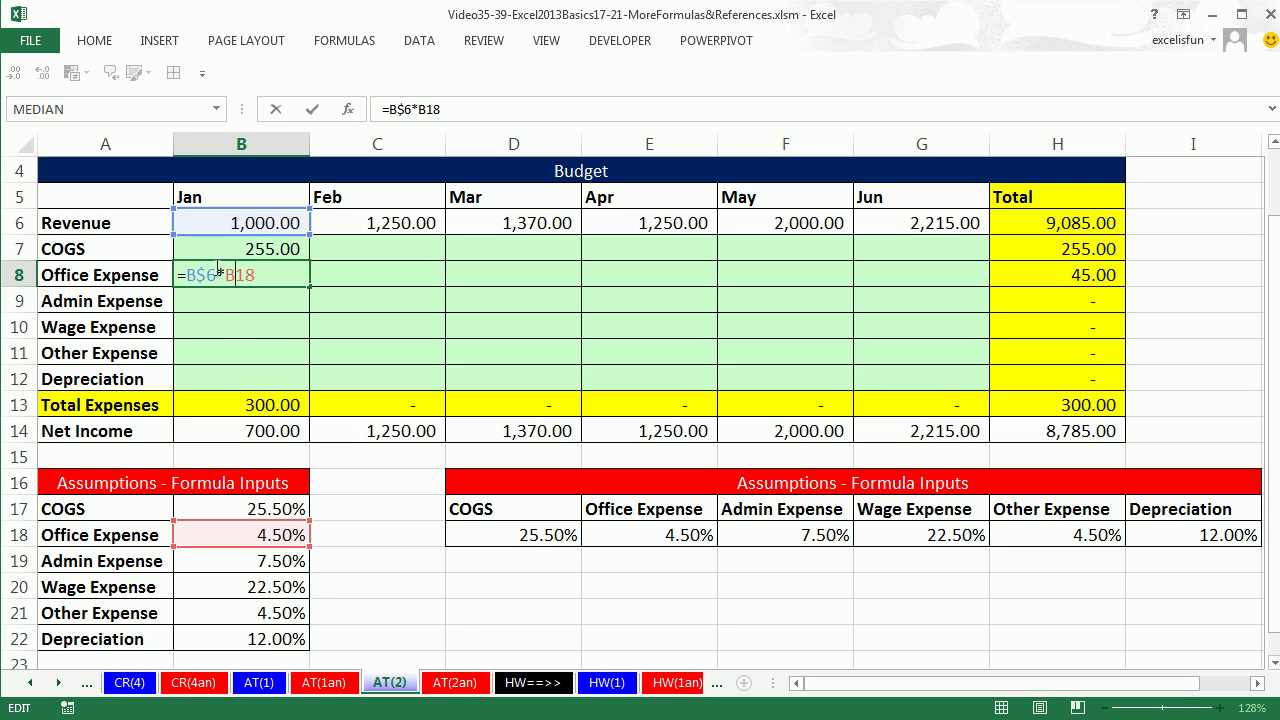
{"action": "key", "text": "ctrl+Return"}
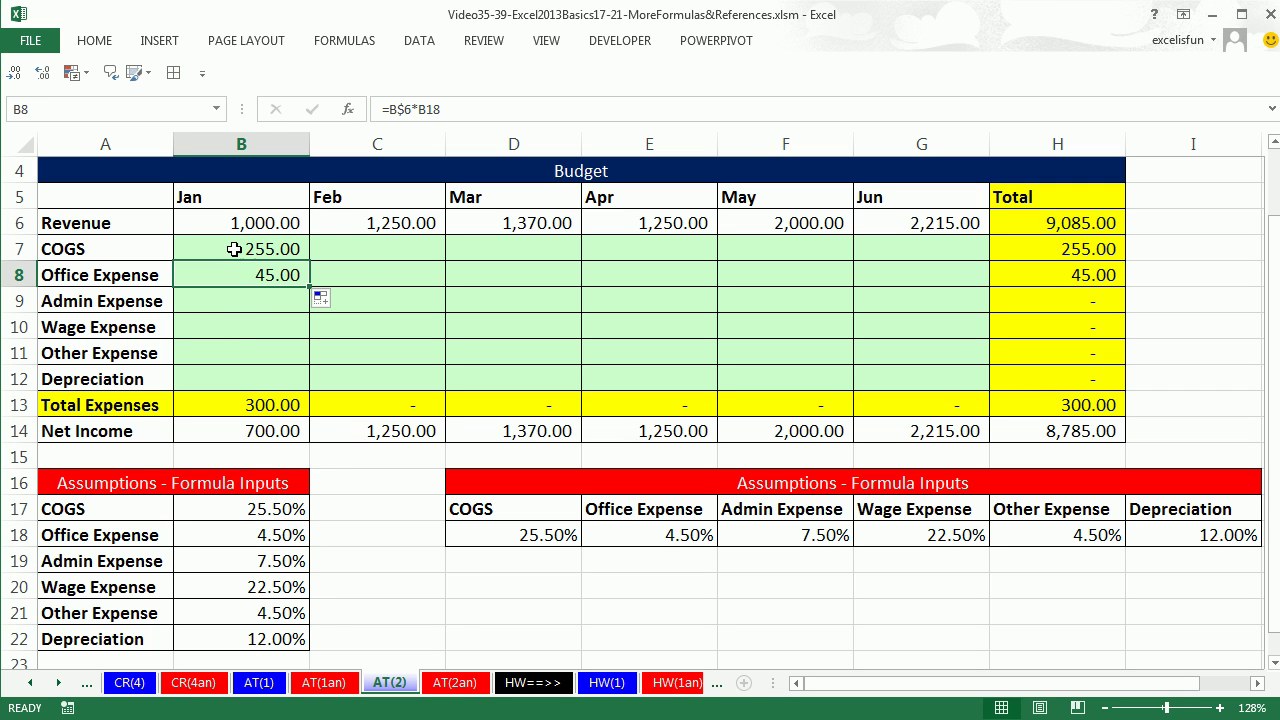
- Copy January COGS to February and compare its =C$6*C17 formula with January's
{"action": "left_click", "coordinate": [235, 249]}
{"action": "left_click_drag", "start_coordinate": [310, 260], "coordinate": [390, 262]}
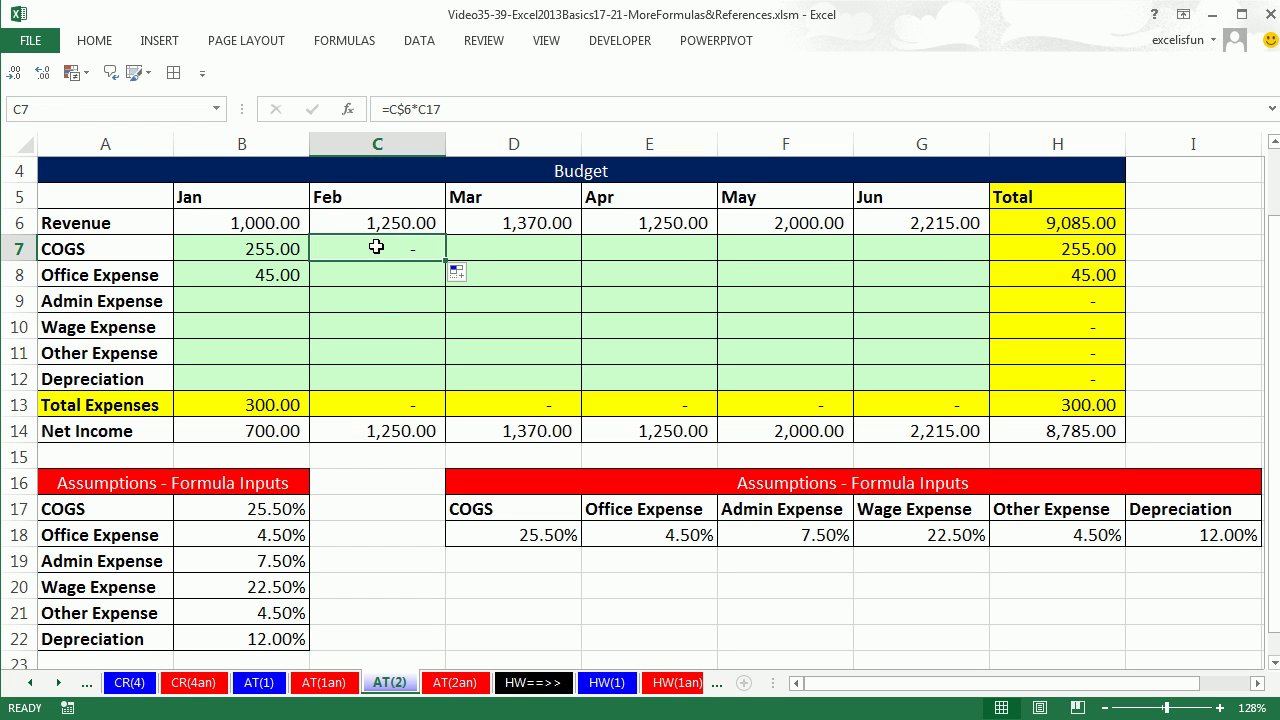
{"action": "key", "text": "F2"}
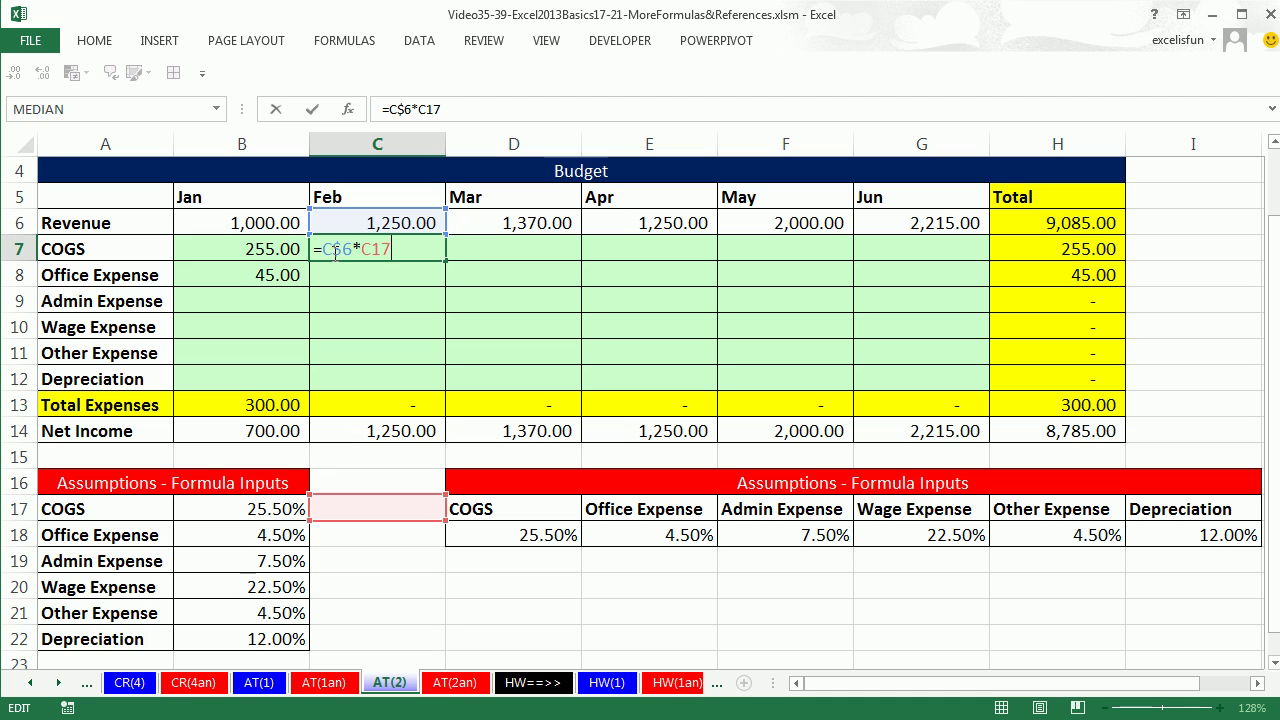
{"action": "key", "text": "ctrl+Return"}
{"action": "left_click", "coordinate": [258, 251]}
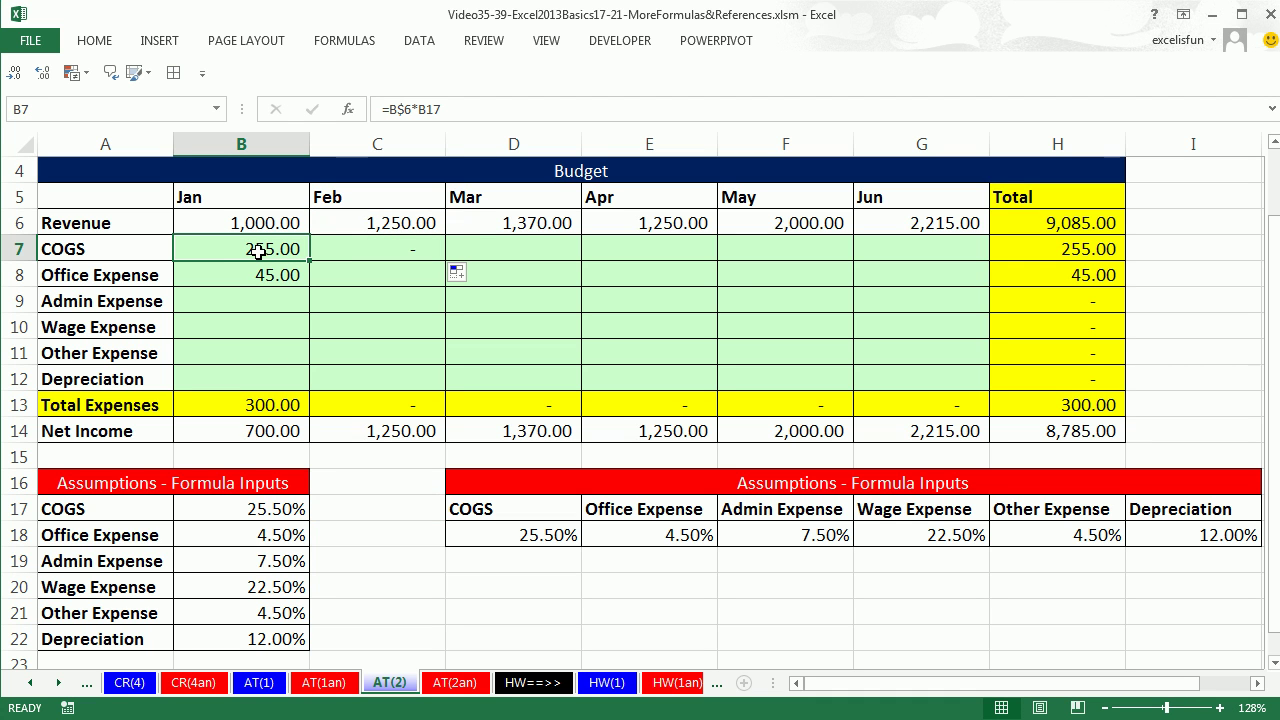
{"action": "key", "text": "F2"}
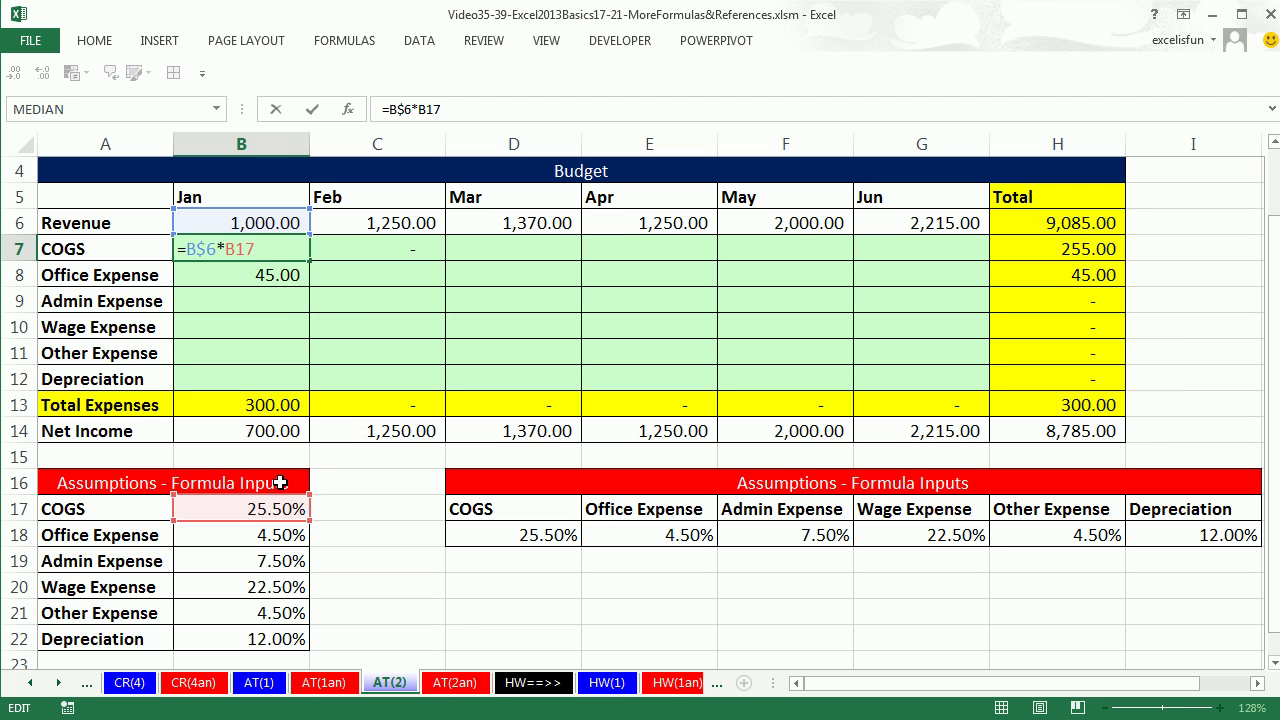
{"action": "key", "text": "ctrl+Return"}
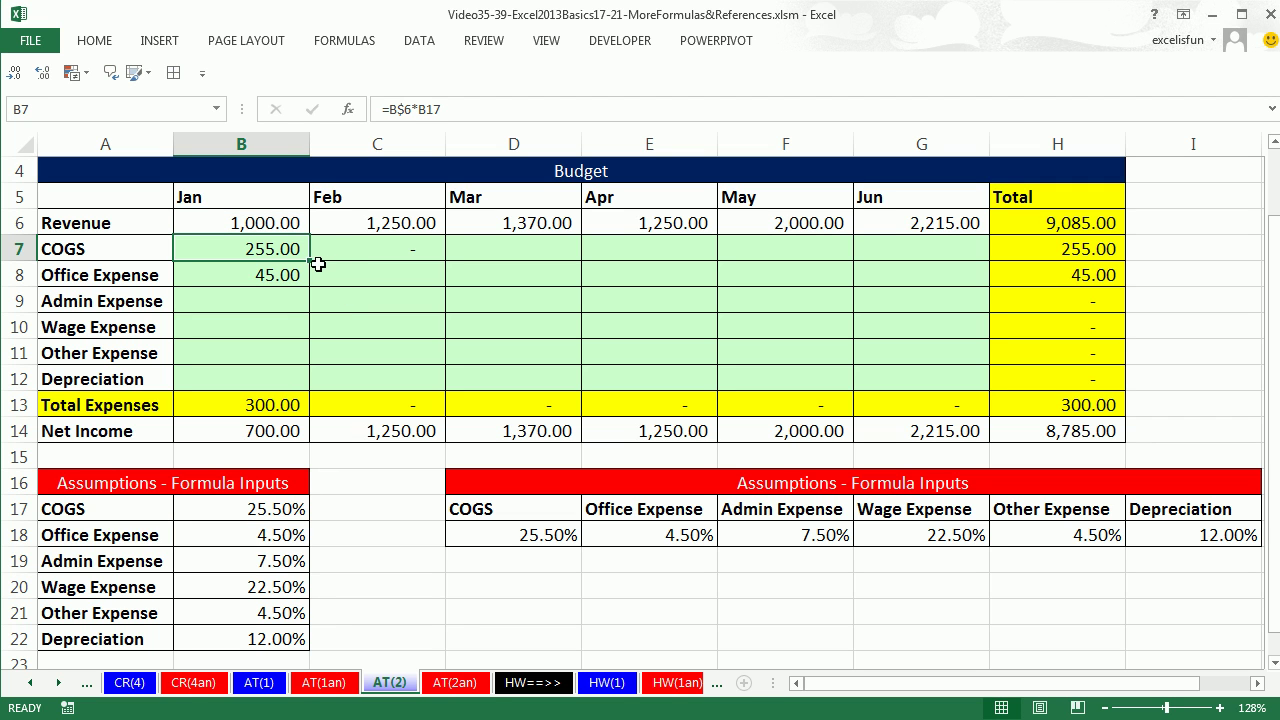
{"action": "left_click_drag", "start_coordinate": [310, 260], "coordinate": [314, 289]}
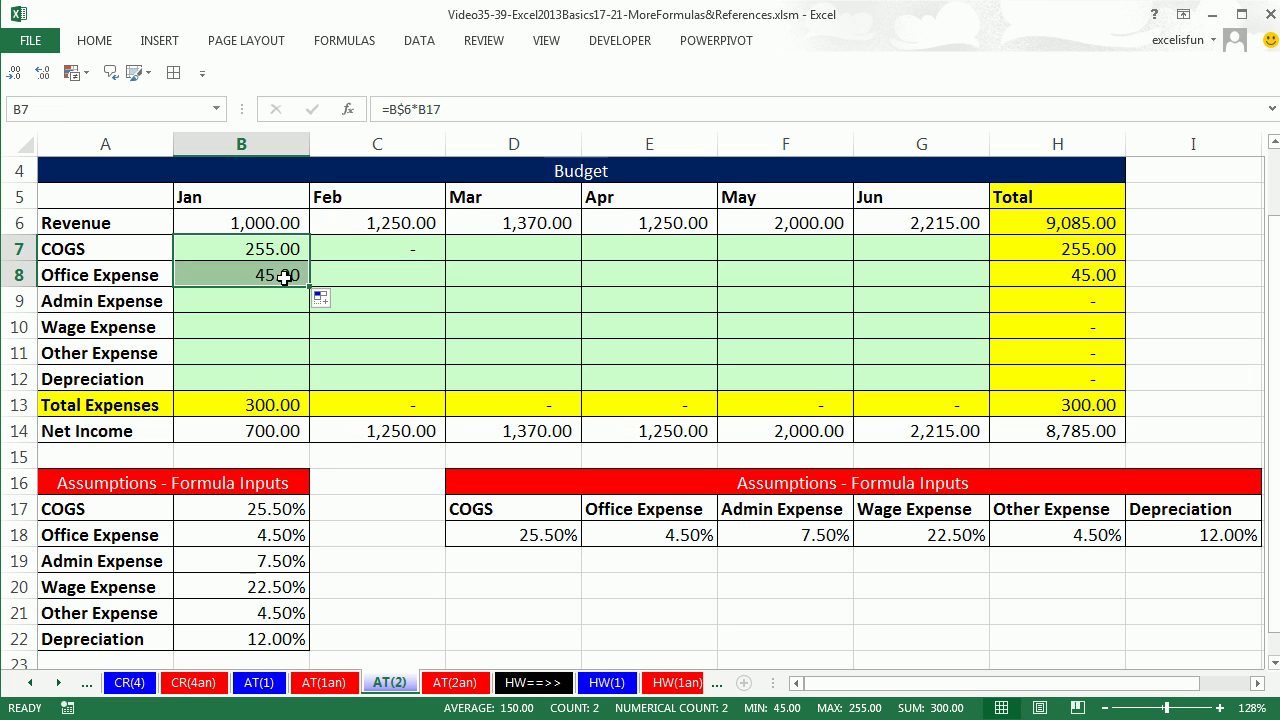
{"action": "left_click", "coordinate": [282, 276]}
{"action": "key", "text": "F2"}
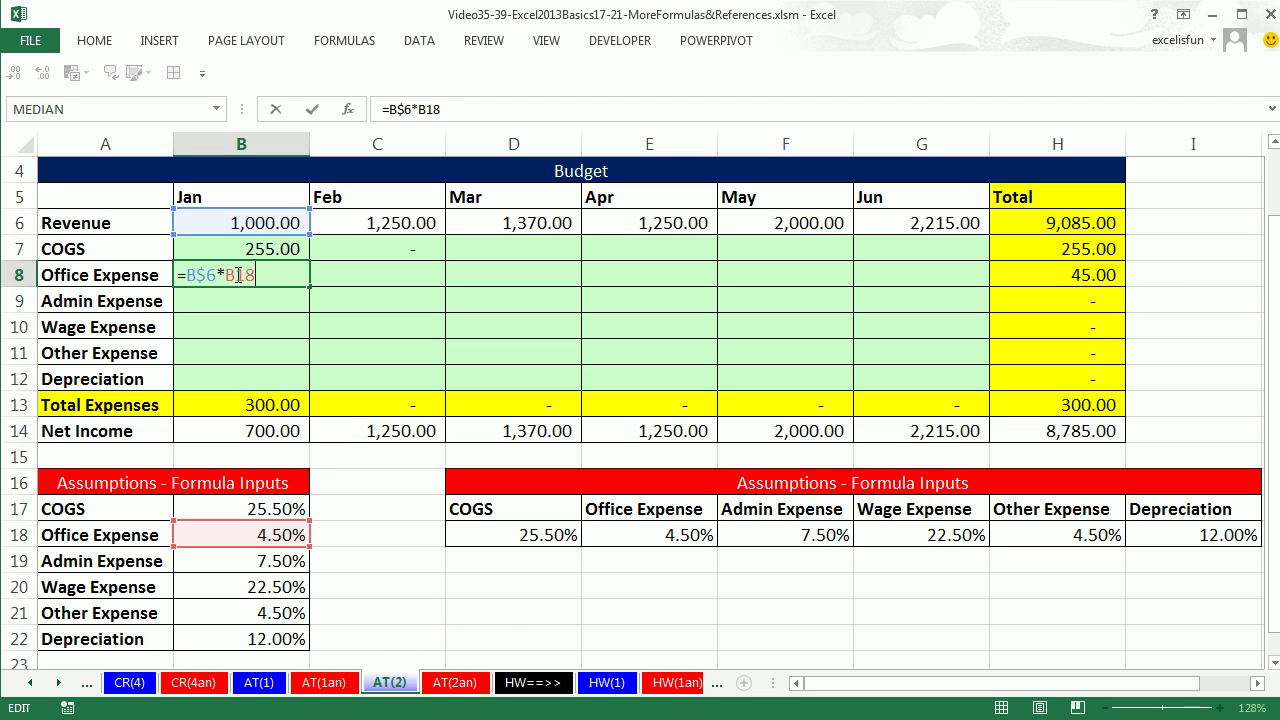
{"action": "key", "text": "ctrl+Return"}
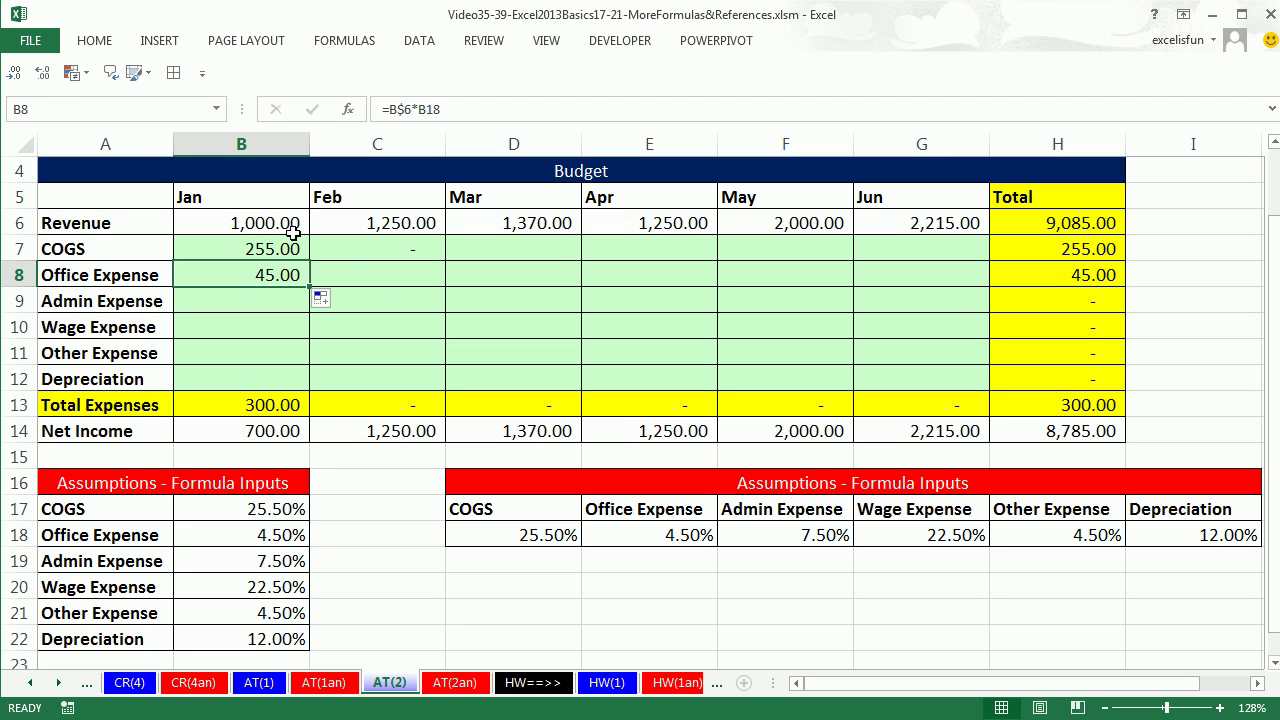
{"action": "left_click", "coordinate": [279, 250]}
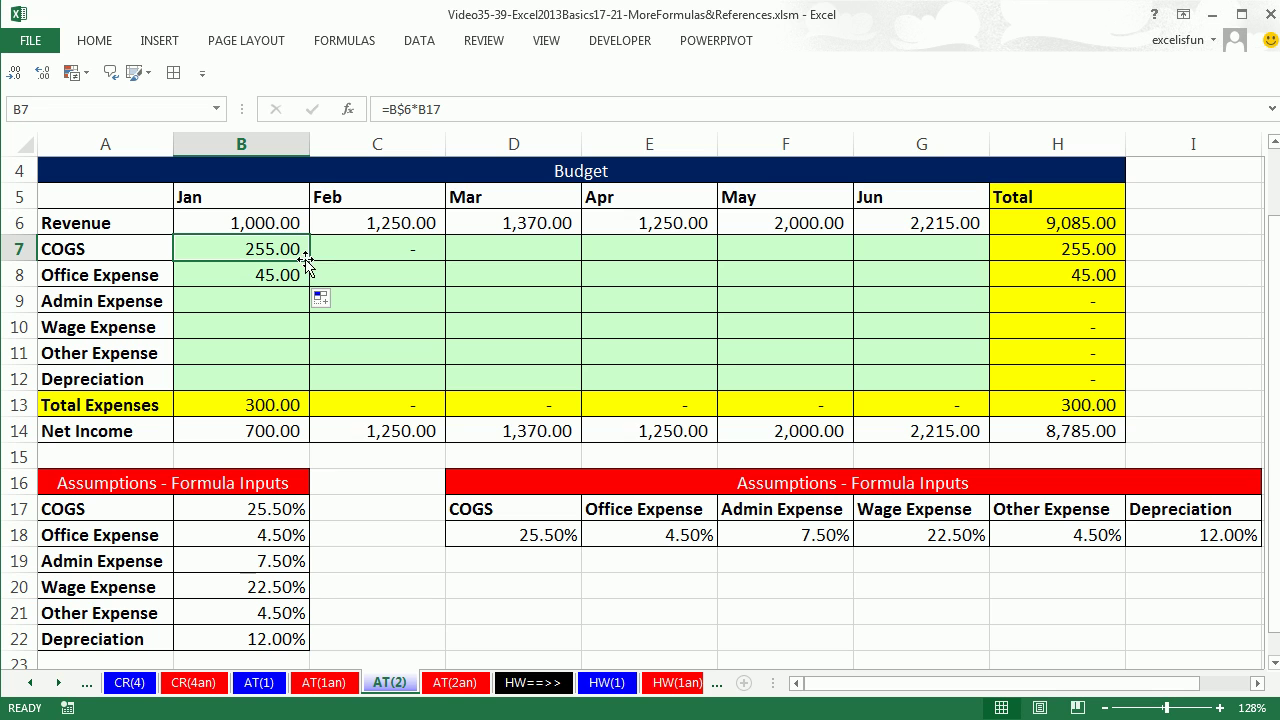
{"action": "left_click_drag", "start_coordinate": [309, 261], "coordinate": [440, 262]}
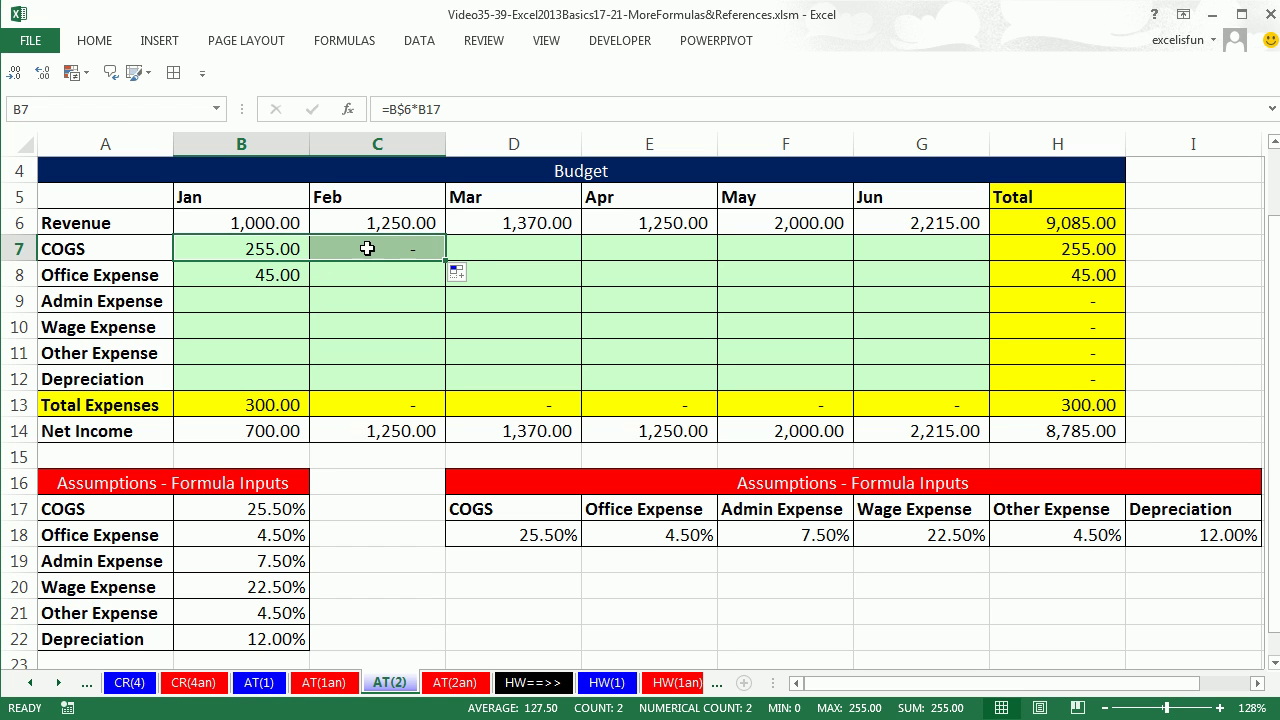
{"action": "left_click", "coordinate": [367, 249]}
{"action": "double_click", "coordinate": [367, 249]}
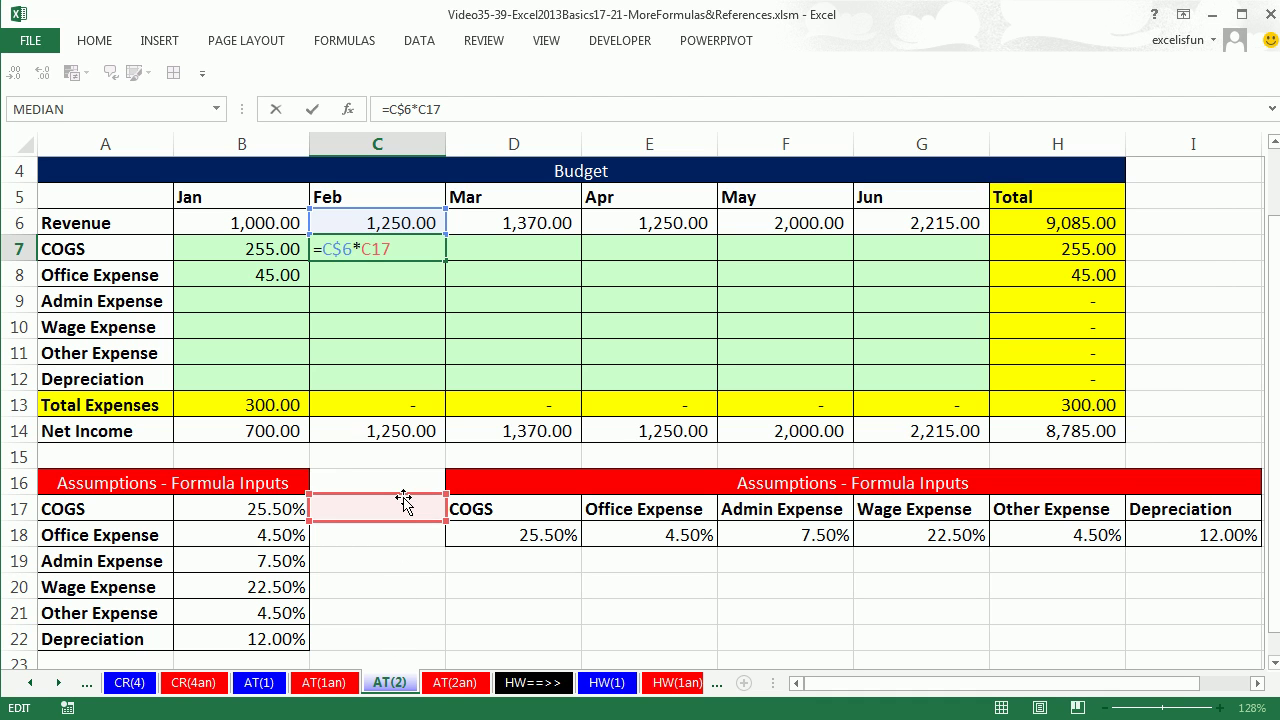
{"action": "key", "text": "ctrl+Return"}
{"action": "left_click", "coordinate": [273, 248]}
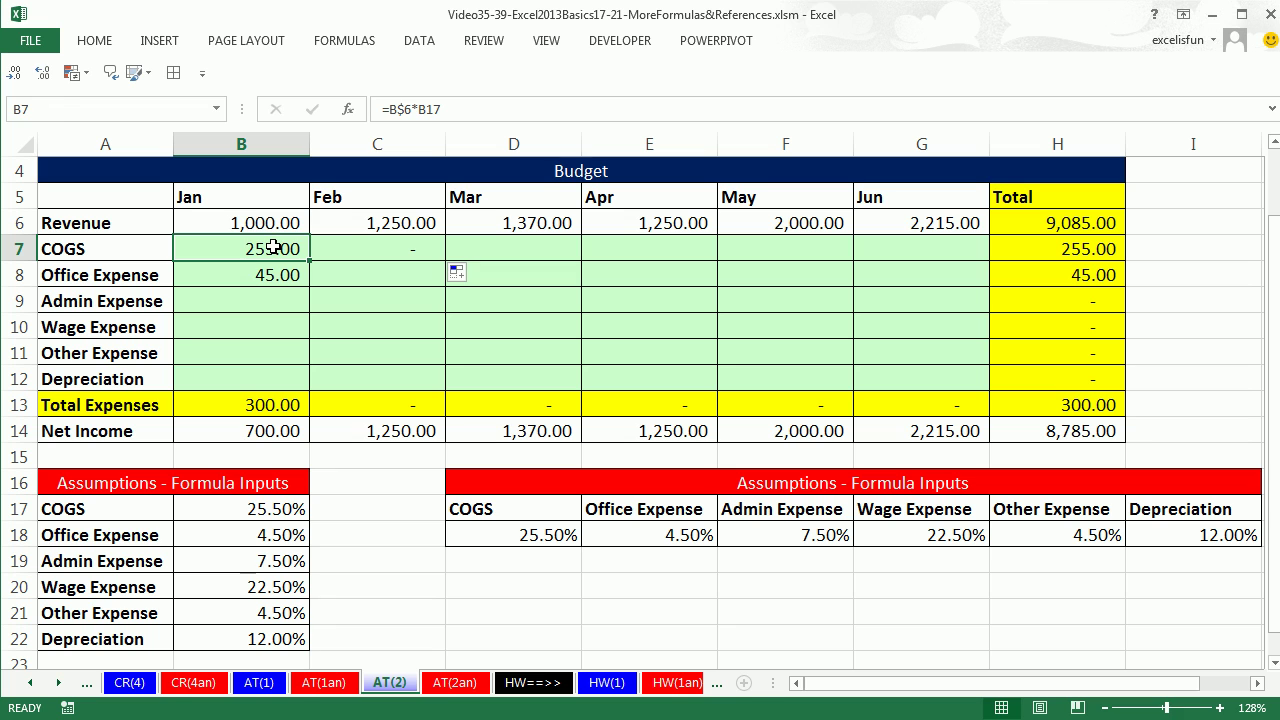
{"action": "key", "text": "F2"}
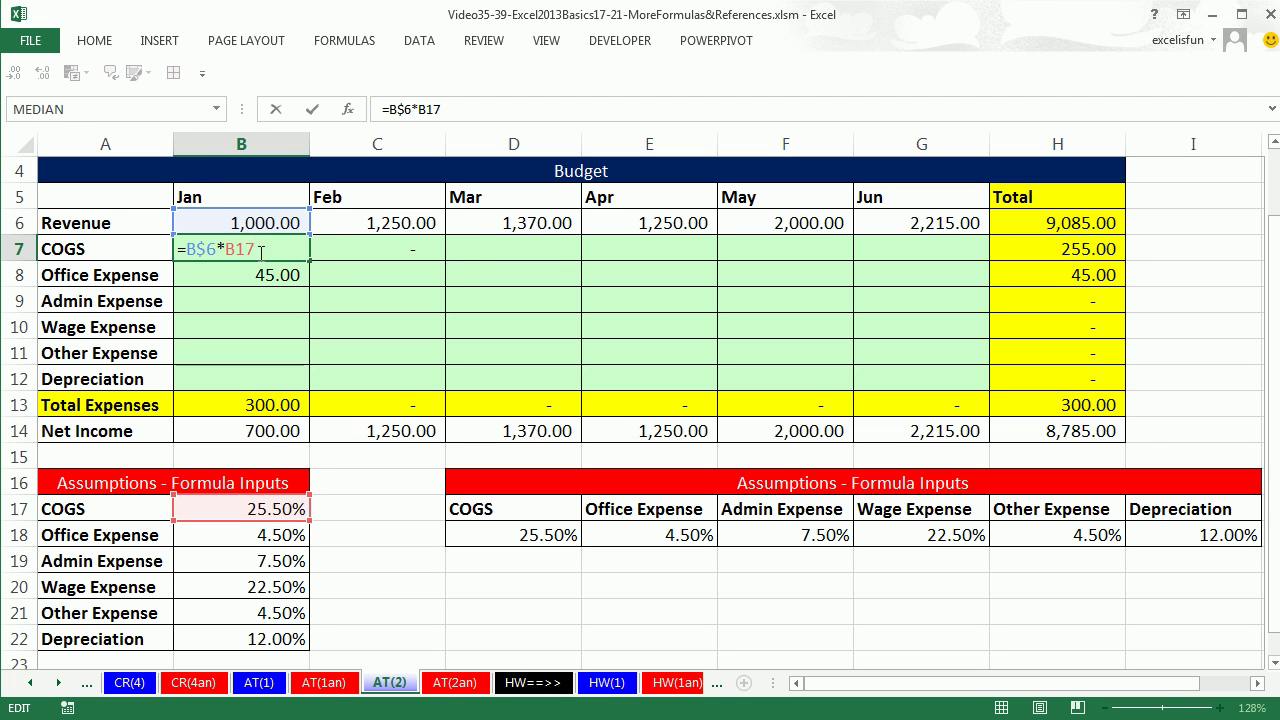
{"action": "key", "text": "ctrl+Return"}
{"action": "left_click", "coordinate": [367, 245]}
{"action": "key", "text": "F2"}
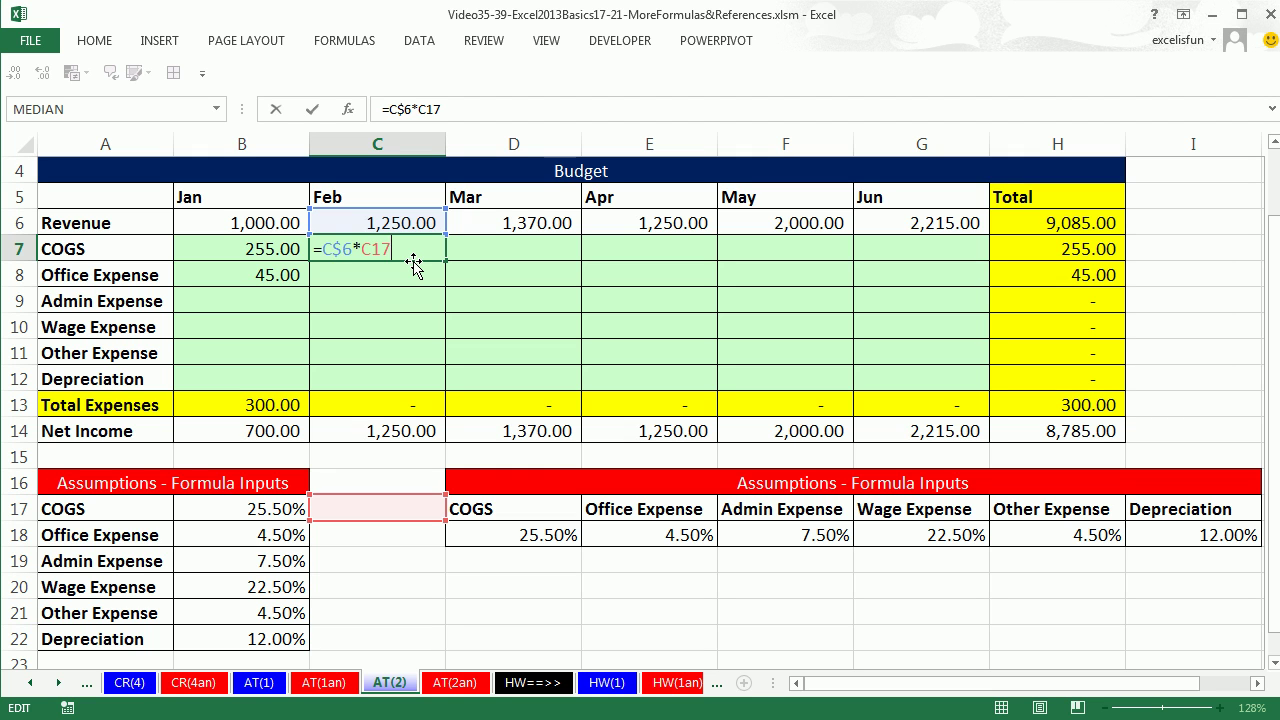
{"action": "key", "text": "Escape"}
{"action": "left_click", "coordinate": [273, 245]}
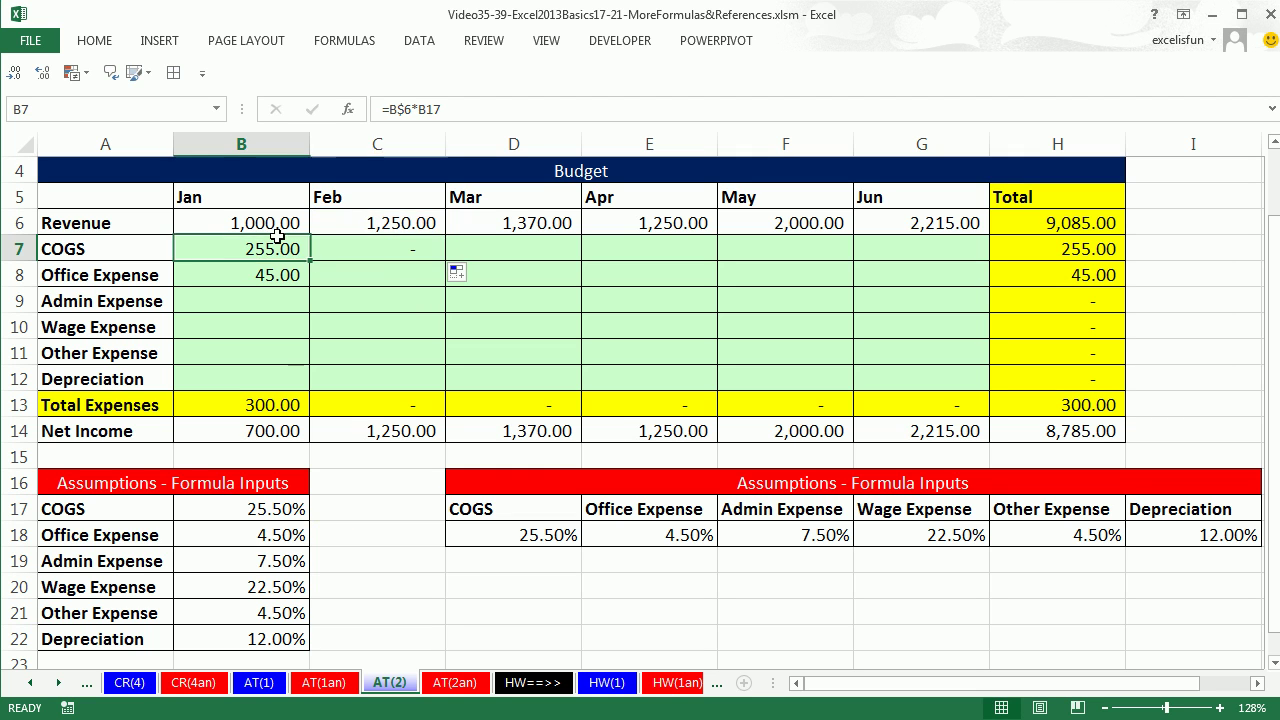
{"action": "key", "text": "F2"}
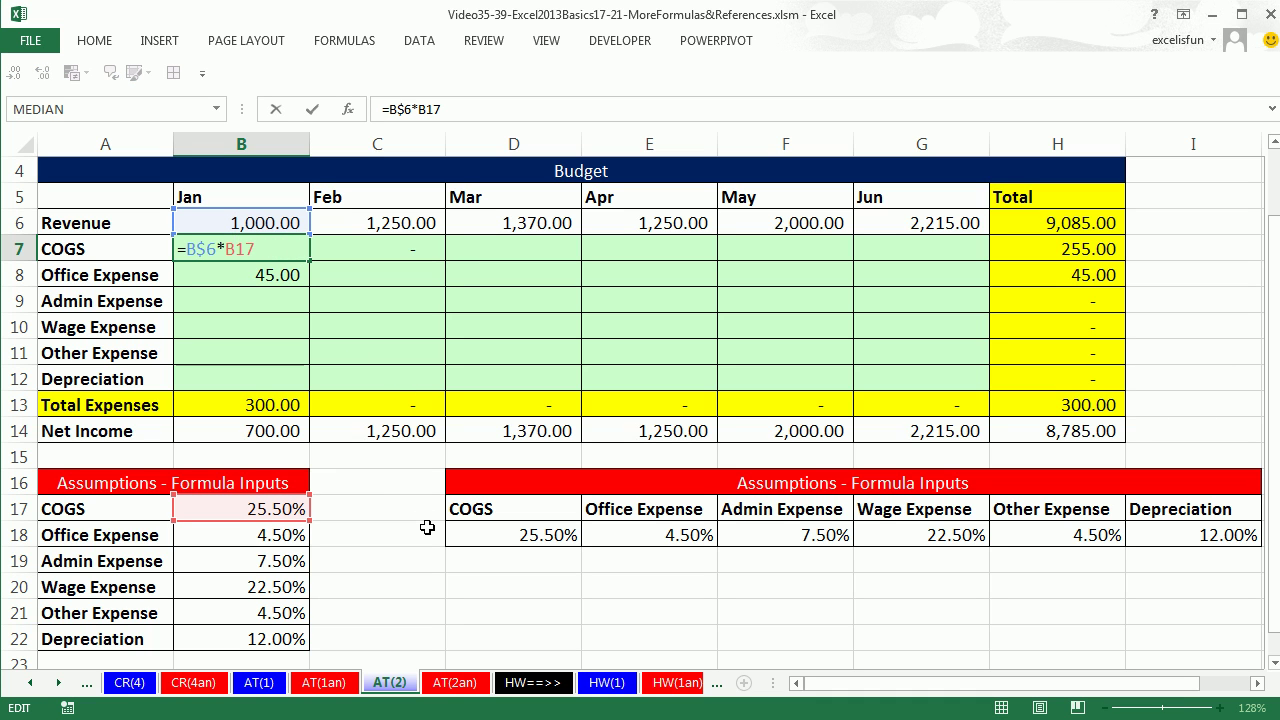
- Make January COGS =B$6*$B17 and test-copy it down to Office Expense to check references
{"action": "key", "text": "F4"}
{"action": "key", "text": "F4"}
{"action": "key", "text": "F4"}
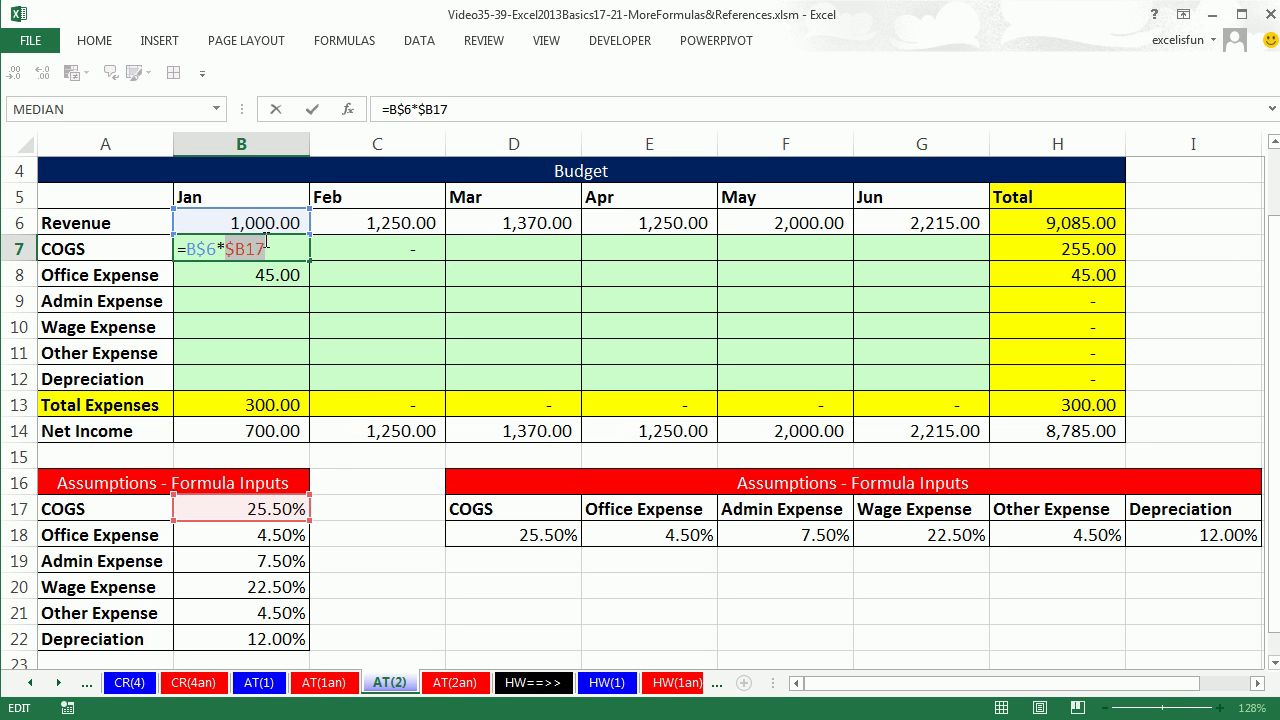
{"action": "key", "text": "ctrl+Return"}
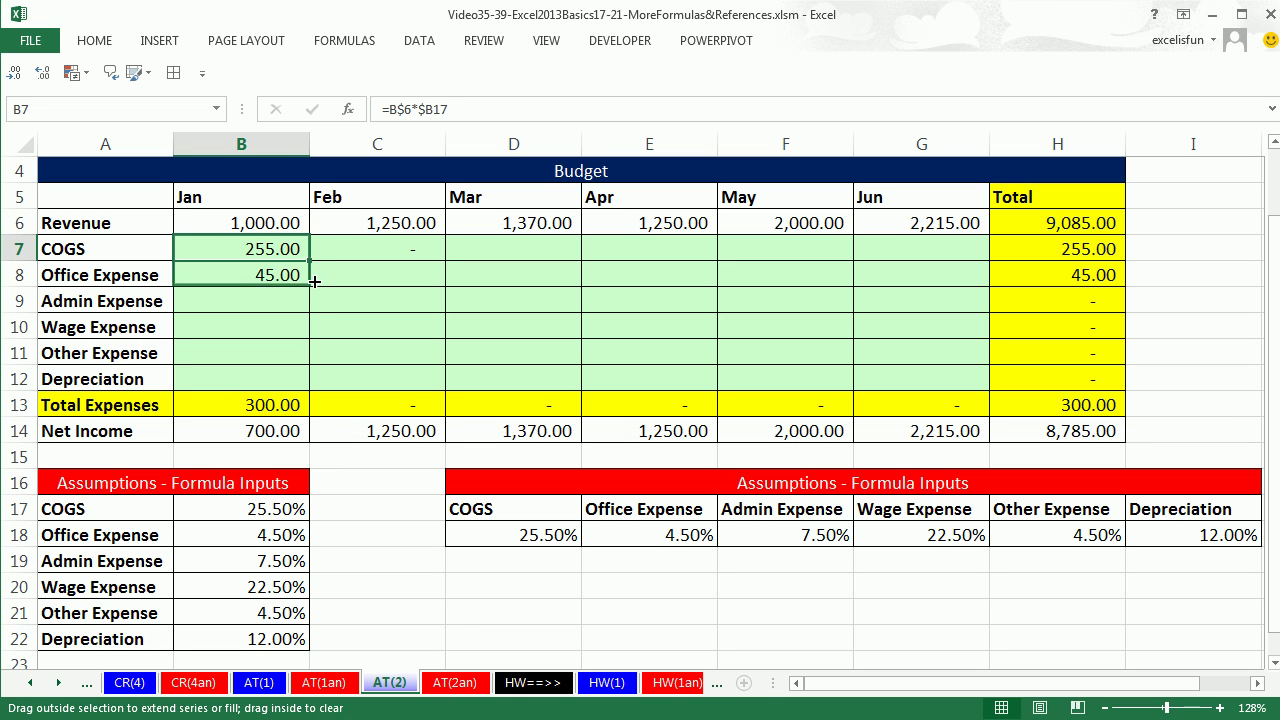
{"action": "left_click_drag", "start_coordinate": [313, 275], "coordinate": [320, 289]}
{"action": "key", "text": "Return"}
{"action": "key", "text": "F2"}
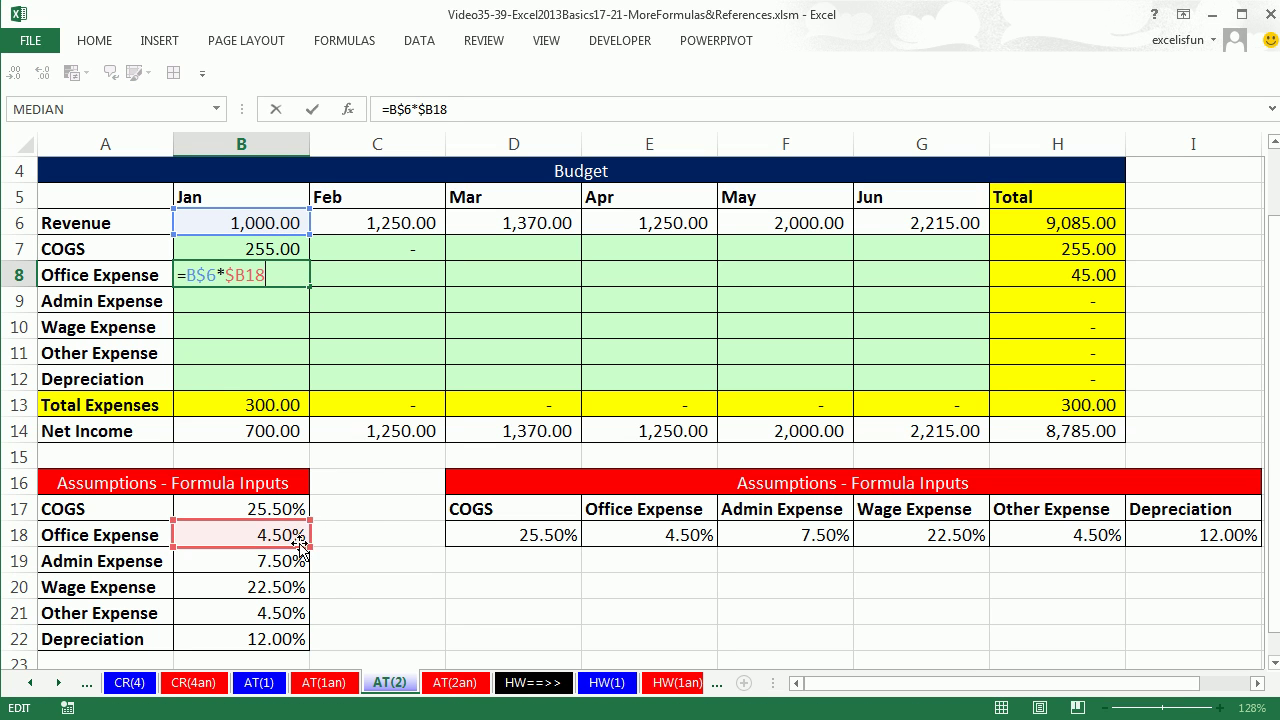
{"action": "key", "text": "Escape"}
- Test-copy it across to February, check C7's formula, then delete that test copy
{"action": "left_click", "coordinate": [286, 249]}
{"action": "left_click_drag", "start_coordinate": [313, 259], "coordinate": [412, 252]}
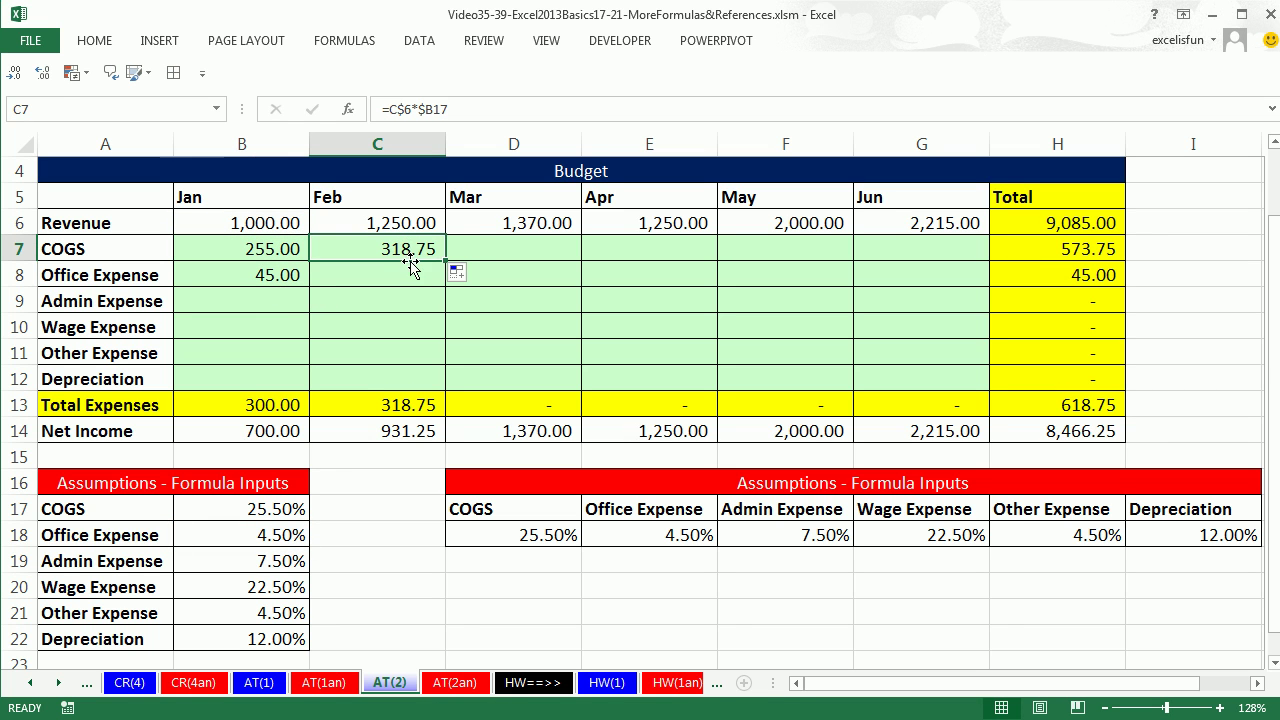
{"action": "key", "text": "F2"}
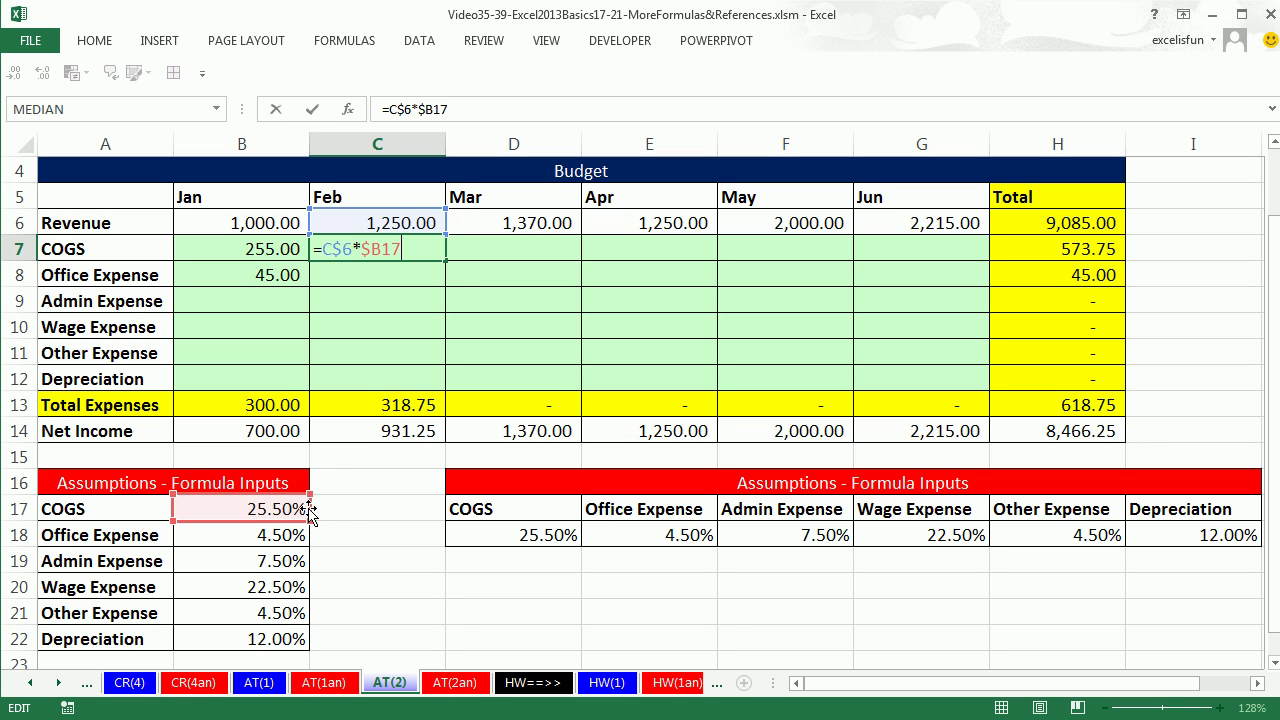
{"action": "key", "text": "Escape"}
{"action": "key", "text": "Delete"}
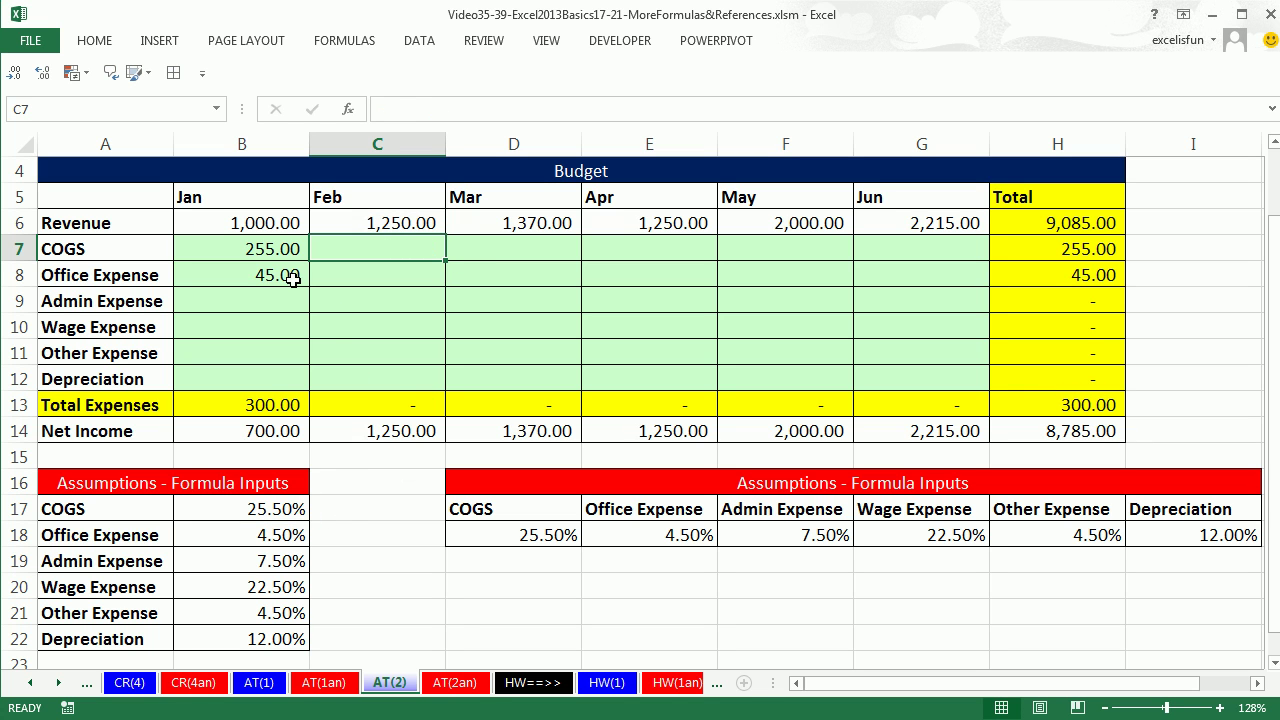
- Clear B8, fill the COGS formula through B12 and across to G12, checking =G$6*$B22
{"action": "left_click", "coordinate": [291, 280]}
{"action": "key", "text": "Delete"}
{"action": "key", "text": "Up"}
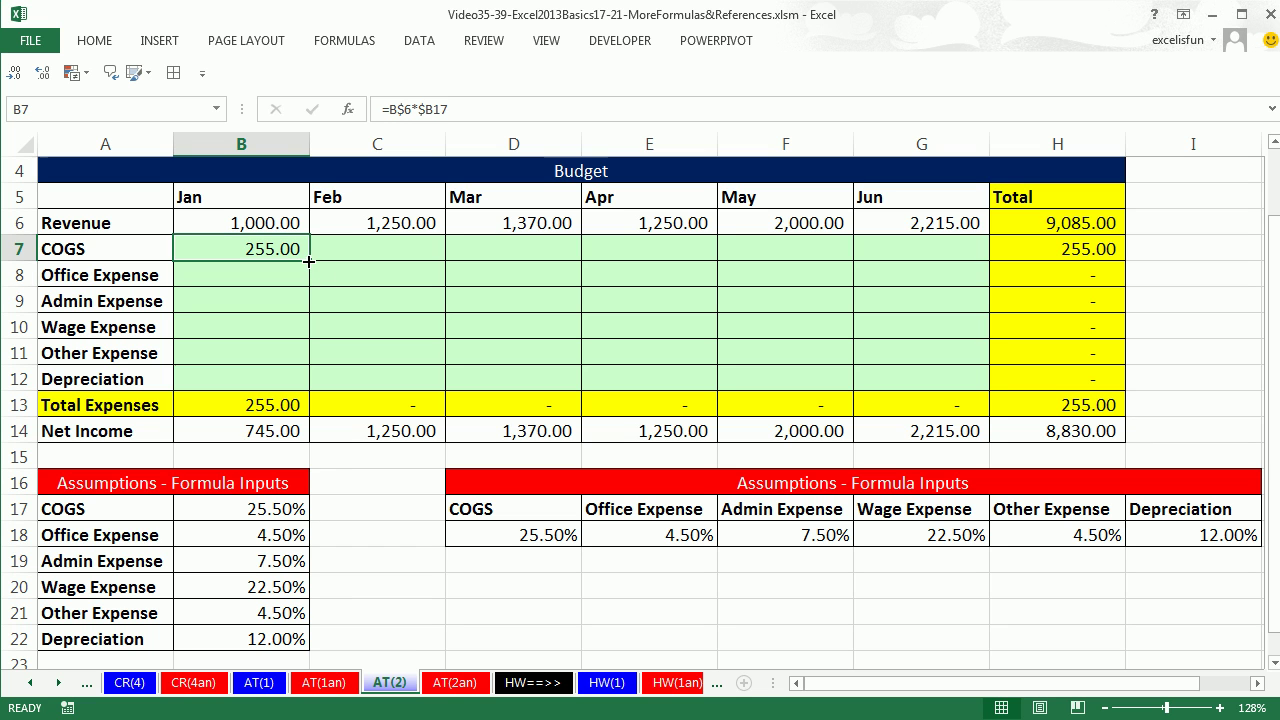
{"action": "left_click_drag", "start_coordinate": [309, 261], "coordinate": [304, 386]}
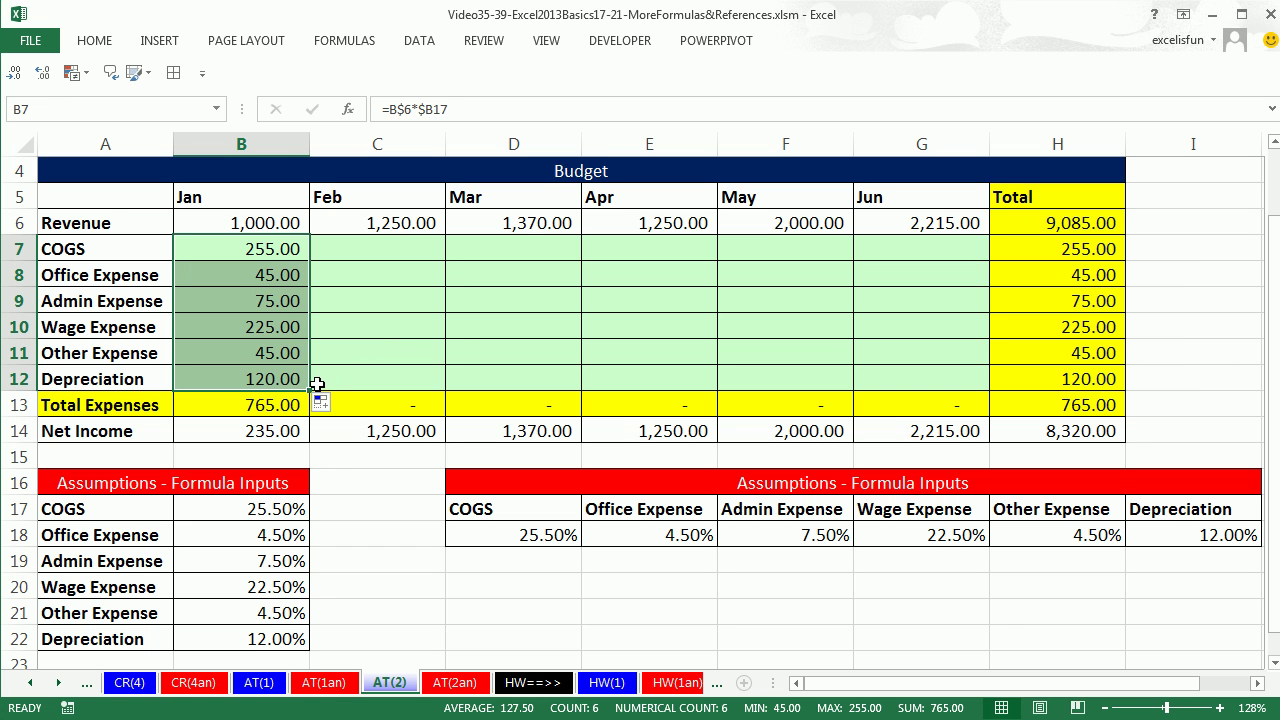
{"action": "left_click_drag", "start_coordinate": [309, 391], "coordinate": [985, 396]}
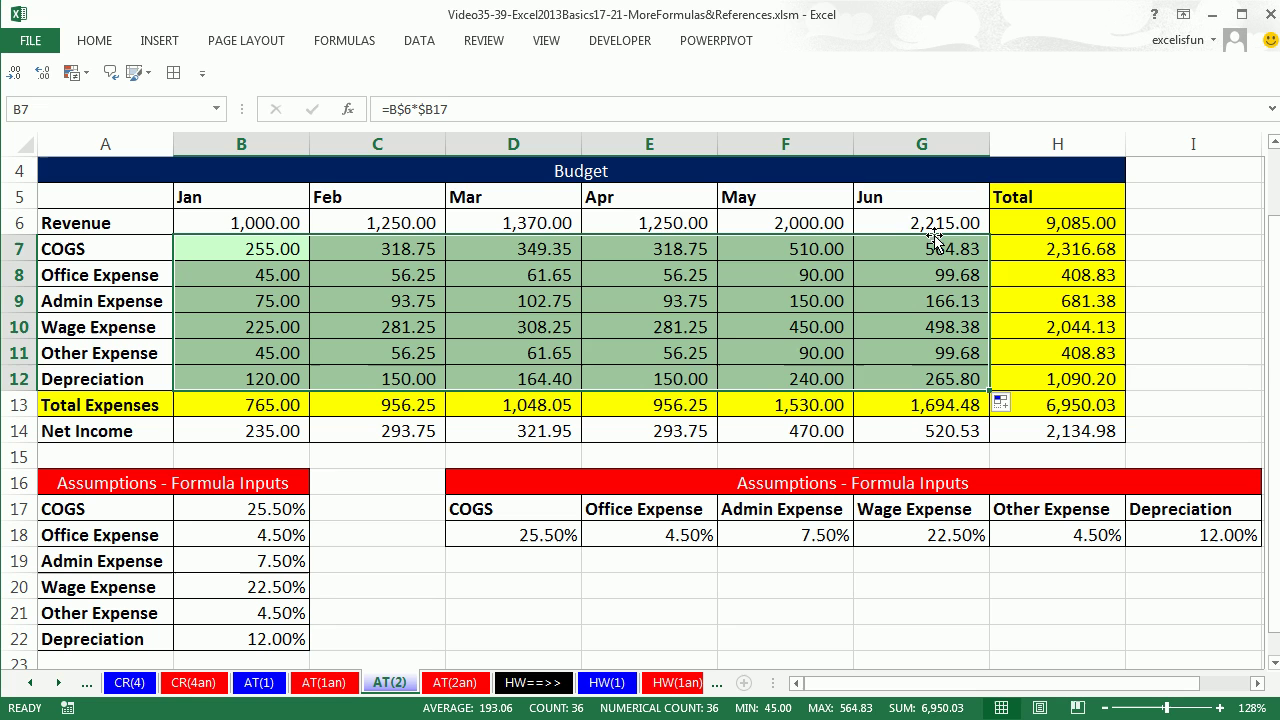
{"action": "left_click", "coordinate": [955, 378]}
{"action": "key", "text": "F2"}
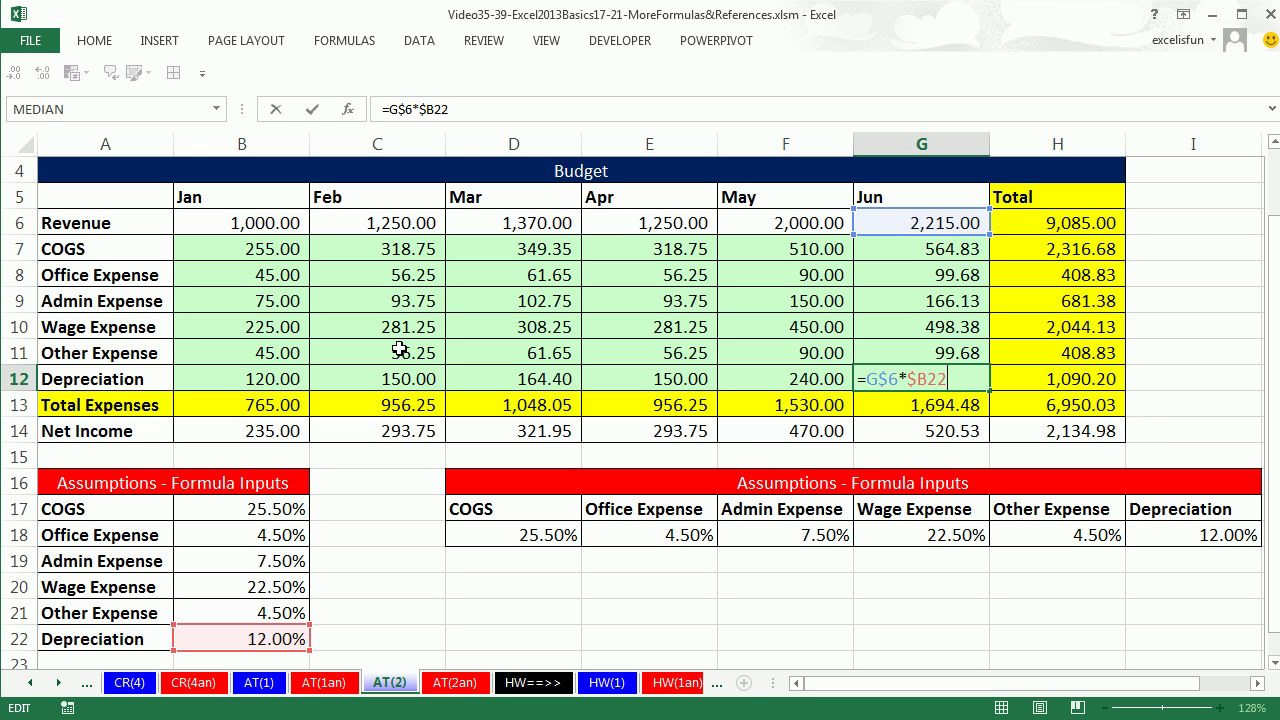
{"action": "key", "text": "Return"}
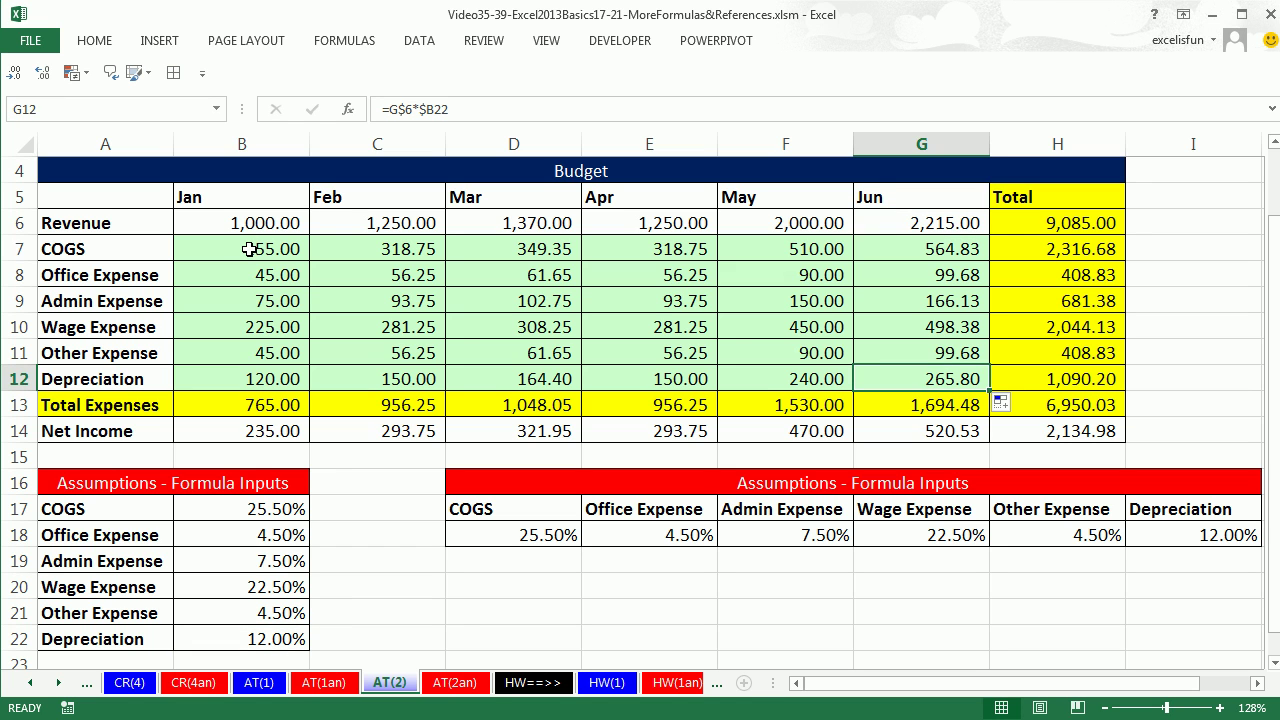
{"action": "left_click", "coordinate": [250, 249]}
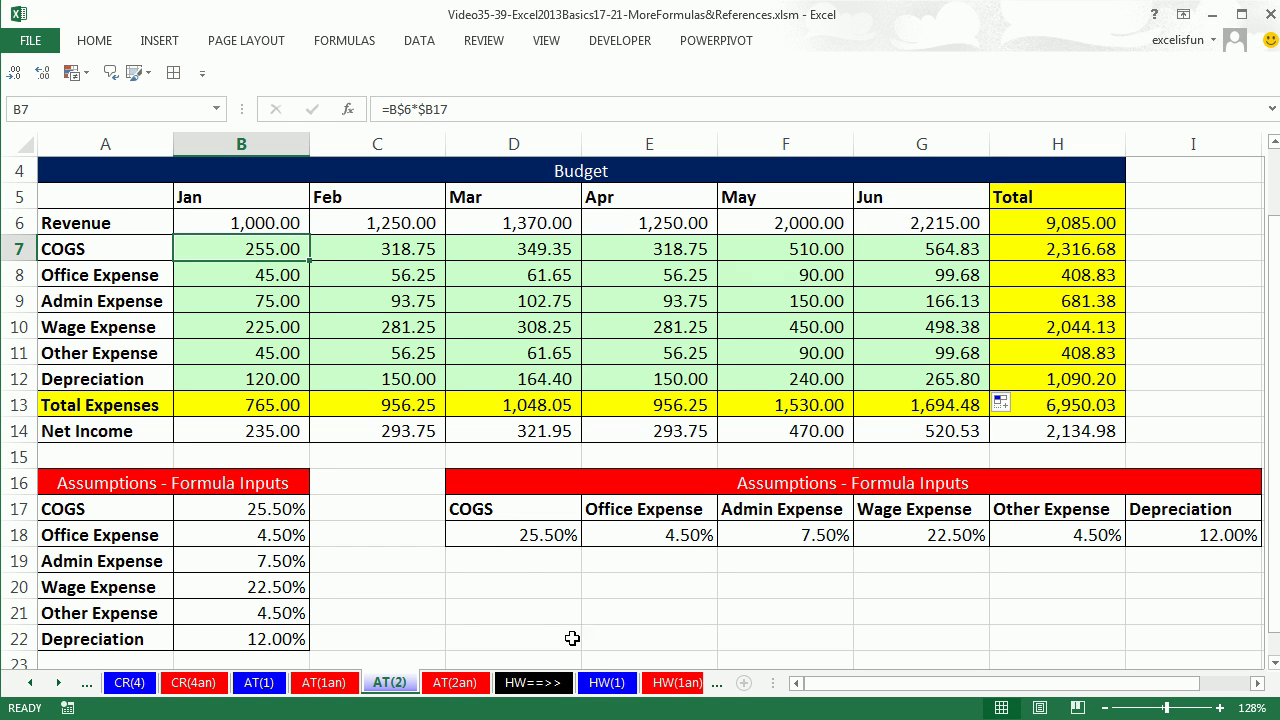
{"action": "key", "text": "F2"}
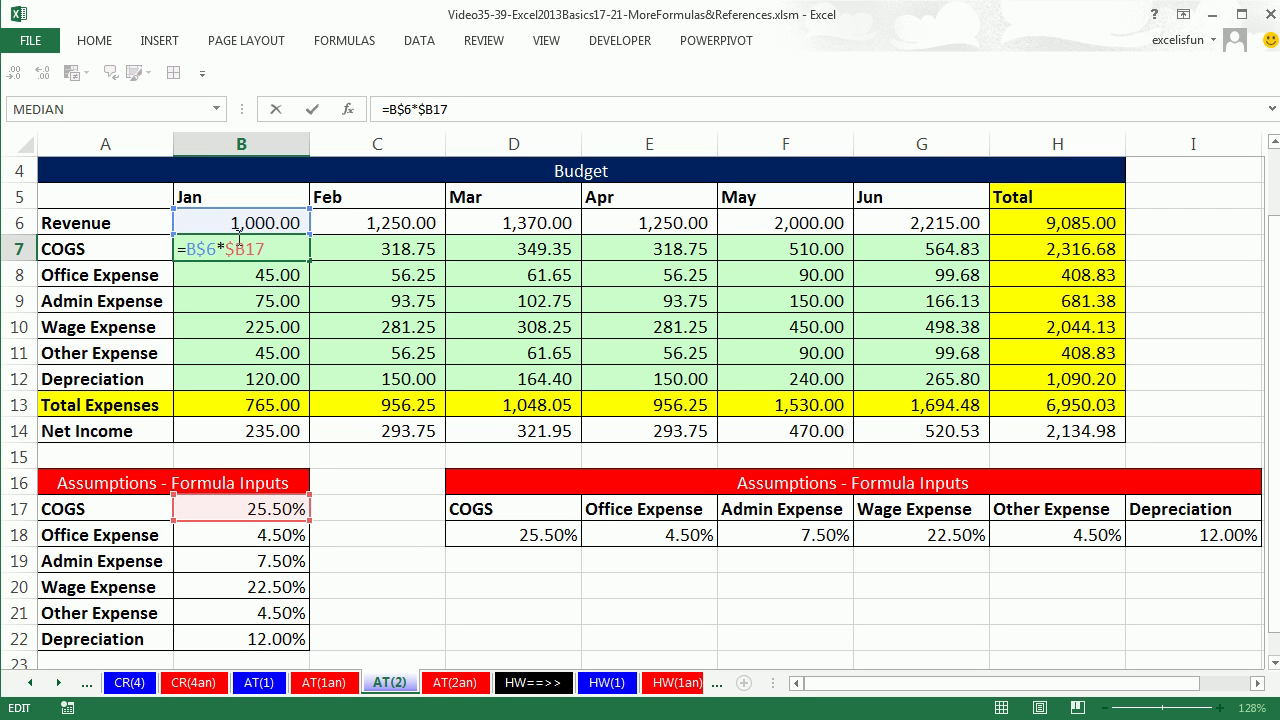
{"action": "left_click", "coordinate": [271, 404]}
{"action": "key", "text": "F2"}
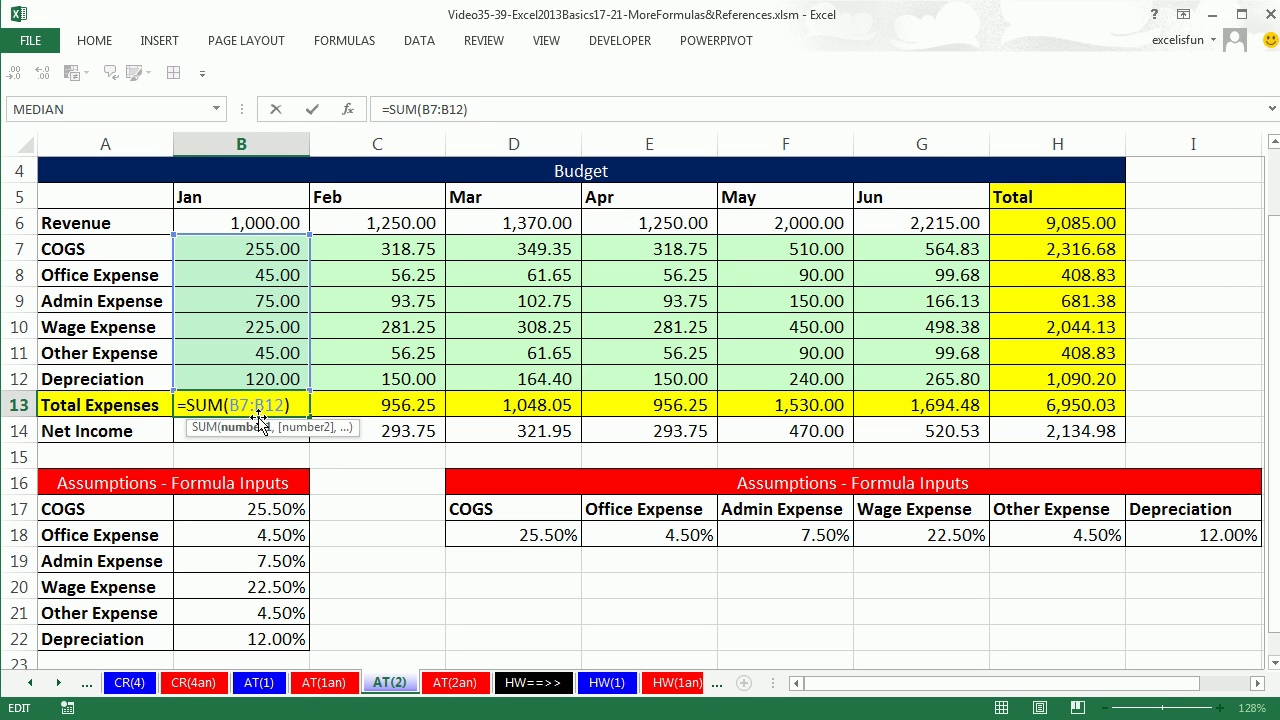
{"action": "key", "text": "ctrl+Return"}
{"action": "left_click", "coordinate": [265, 251]}
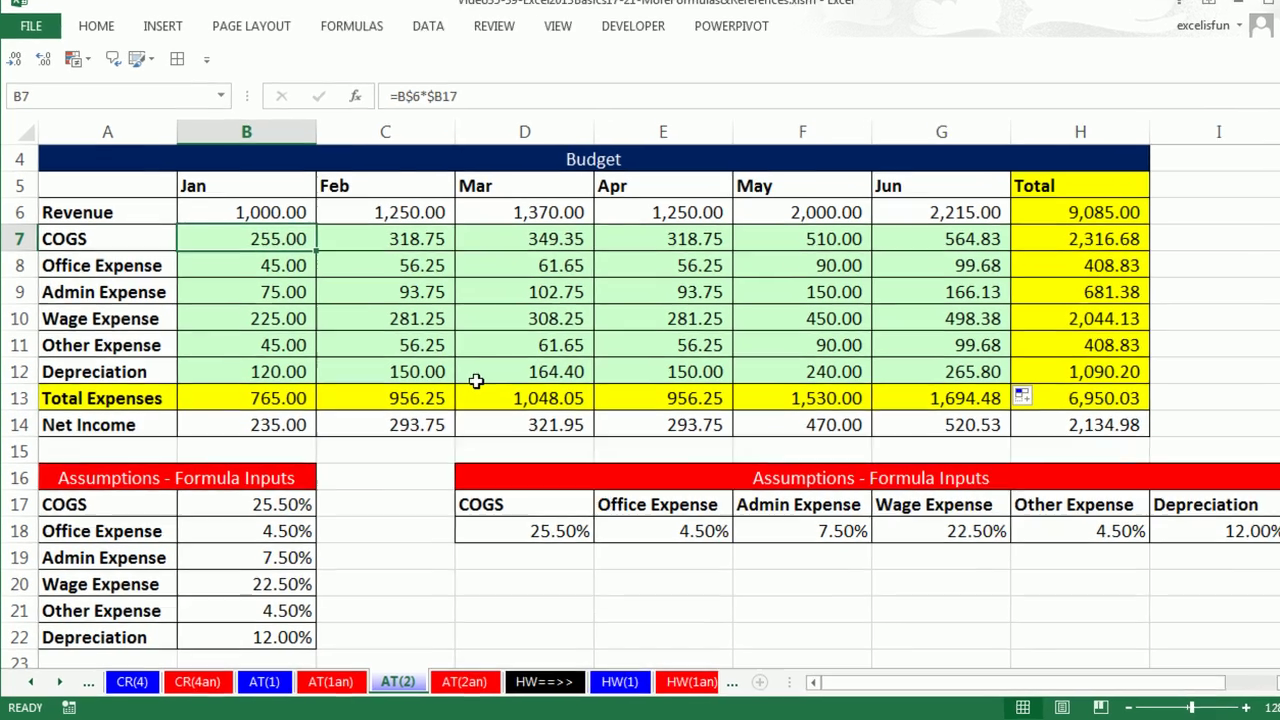
{"action": "key", "text": "F2"}
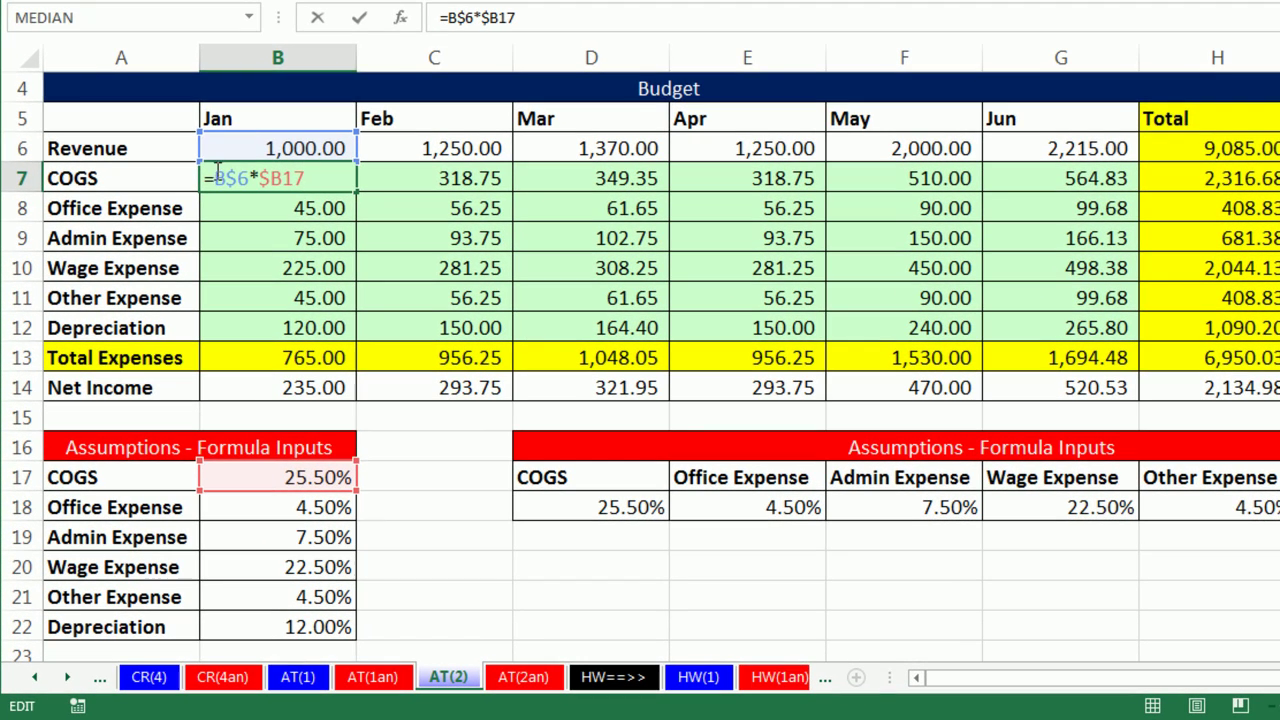
- Wrap January COGS as =ROUND(B$6*$B17,2)
{"action": "left_click", "coordinate": [214, 178]}
{"action": "type", "text": "rou"}
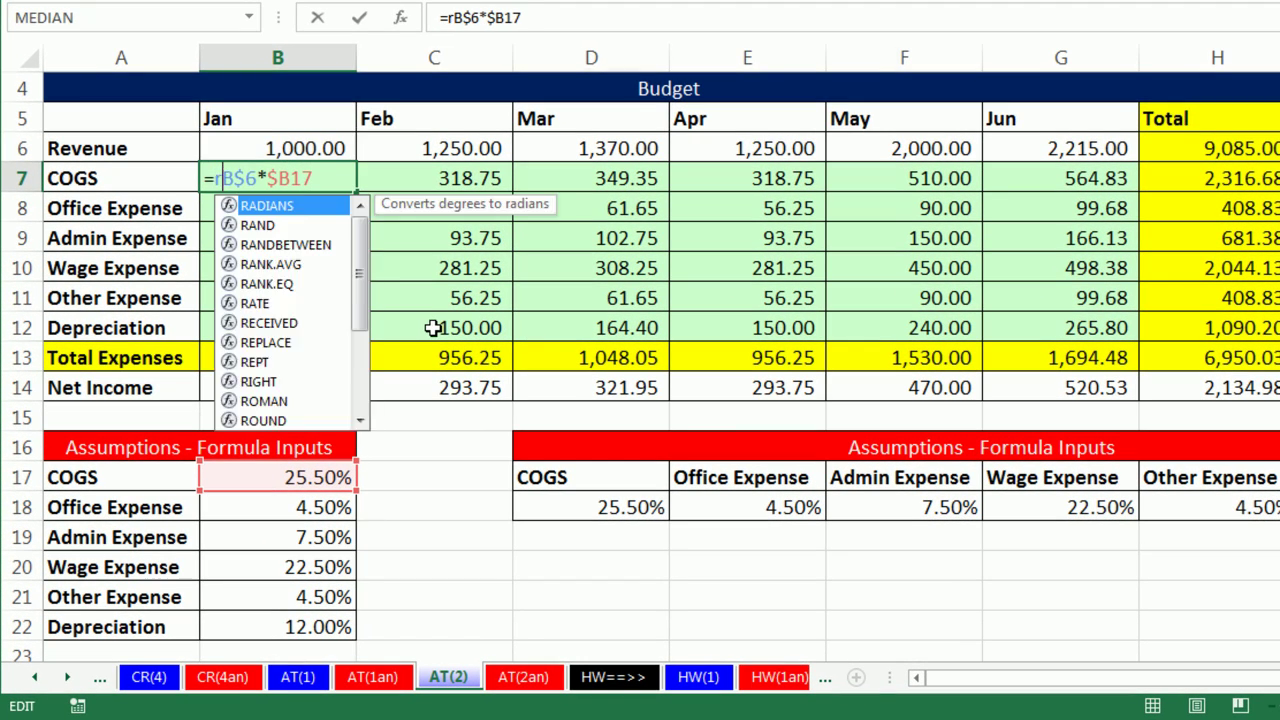
{"action": "type", "text": "nd"}
{"action": "key", "text": "Tab"}
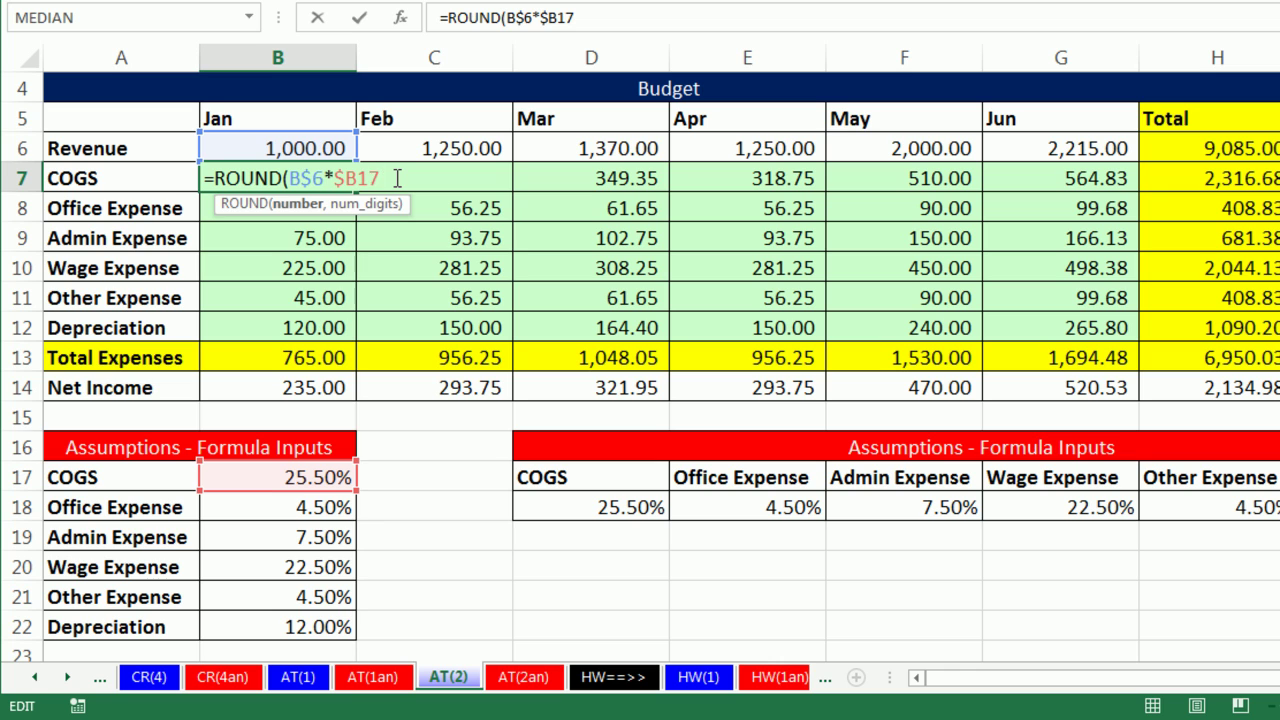
{"action": "type", "text": ","}
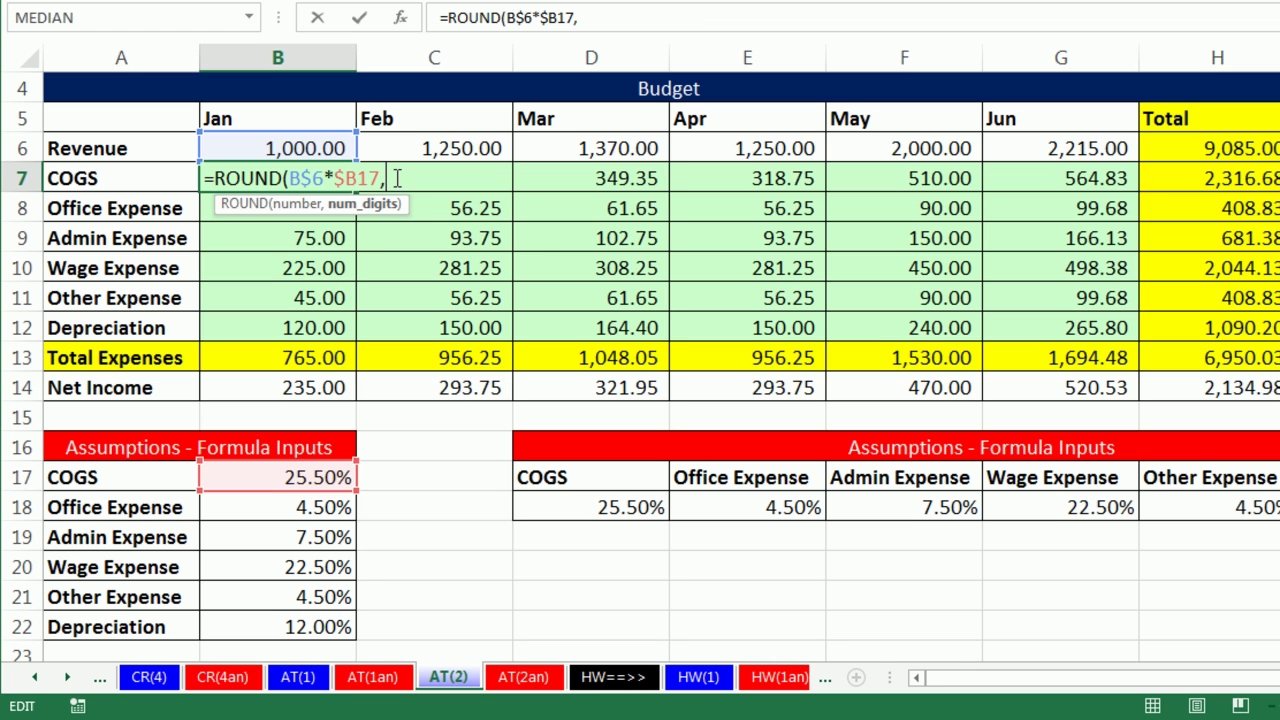
{"action": "type", "text": "2)"}
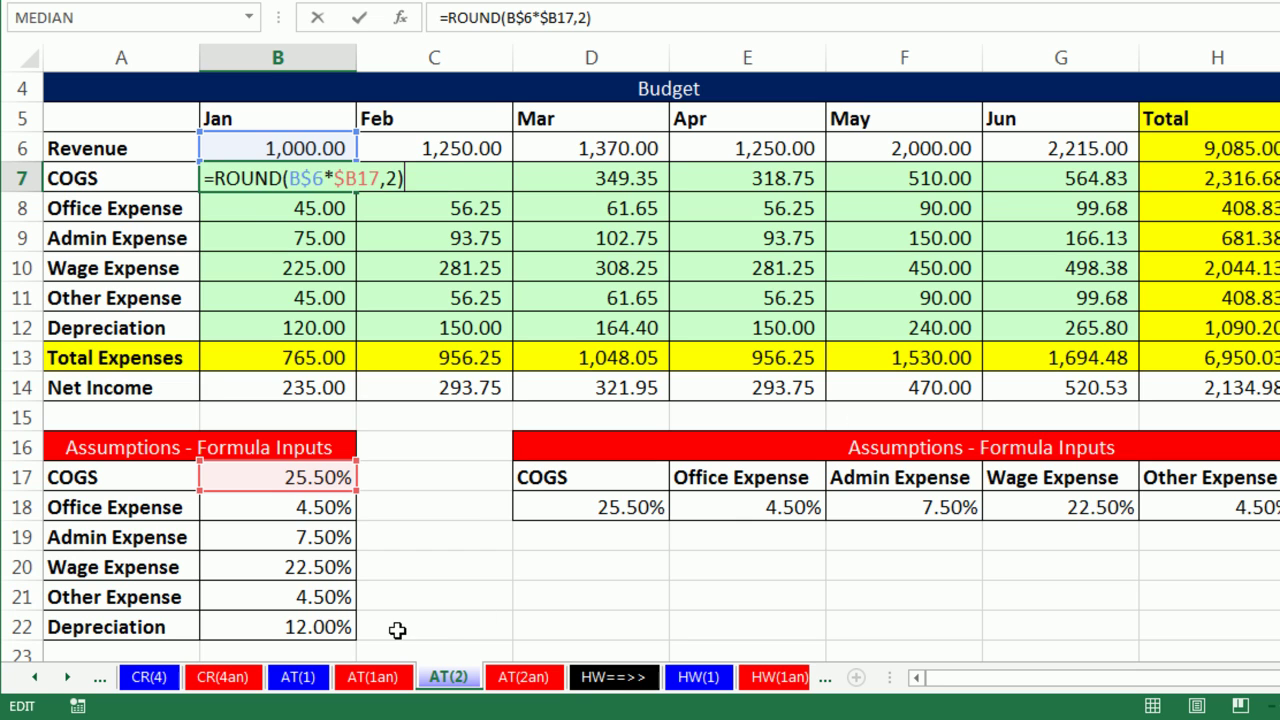
{"action": "key", "text": "ctrl+Return"}
- Fill the rounded formula down to B12 and across to G12, checking G12
{"action": "left_click_drag", "start_coordinate": [356, 192], "coordinate": [355, 338]}
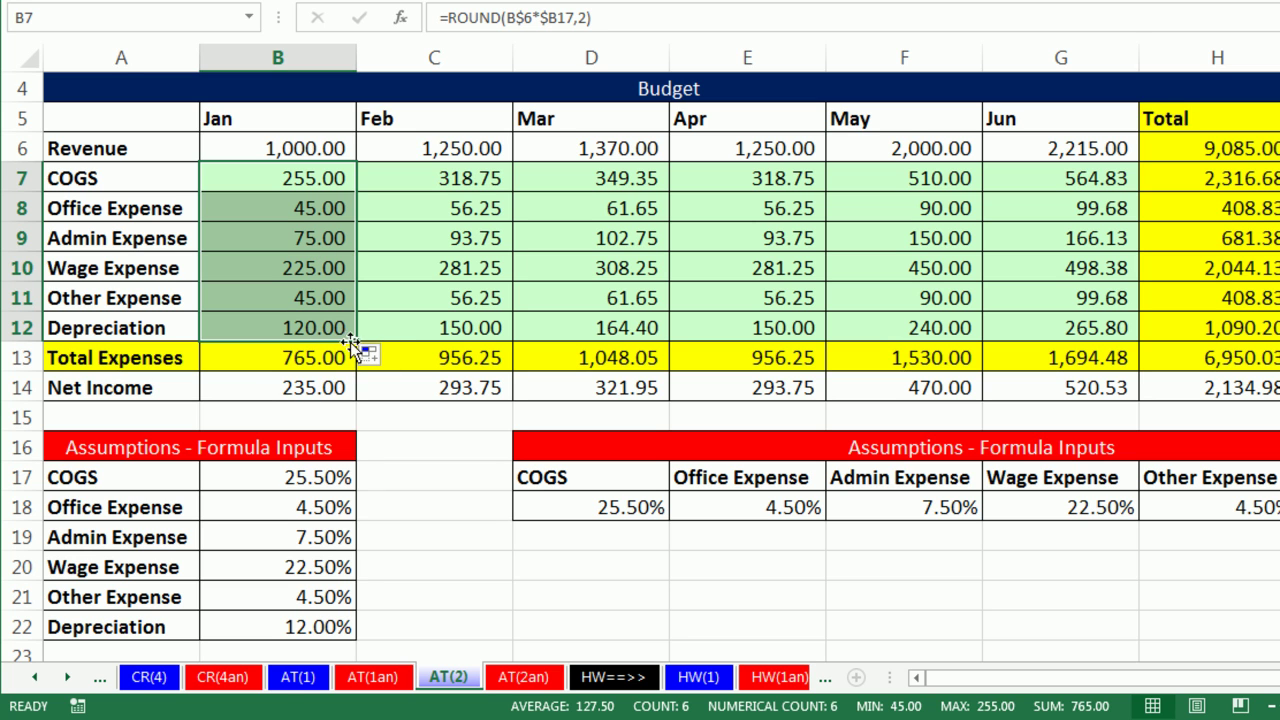
{"action": "left_click_drag", "start_coordinate": [356, 342], "coordinate": [1095, 328]}
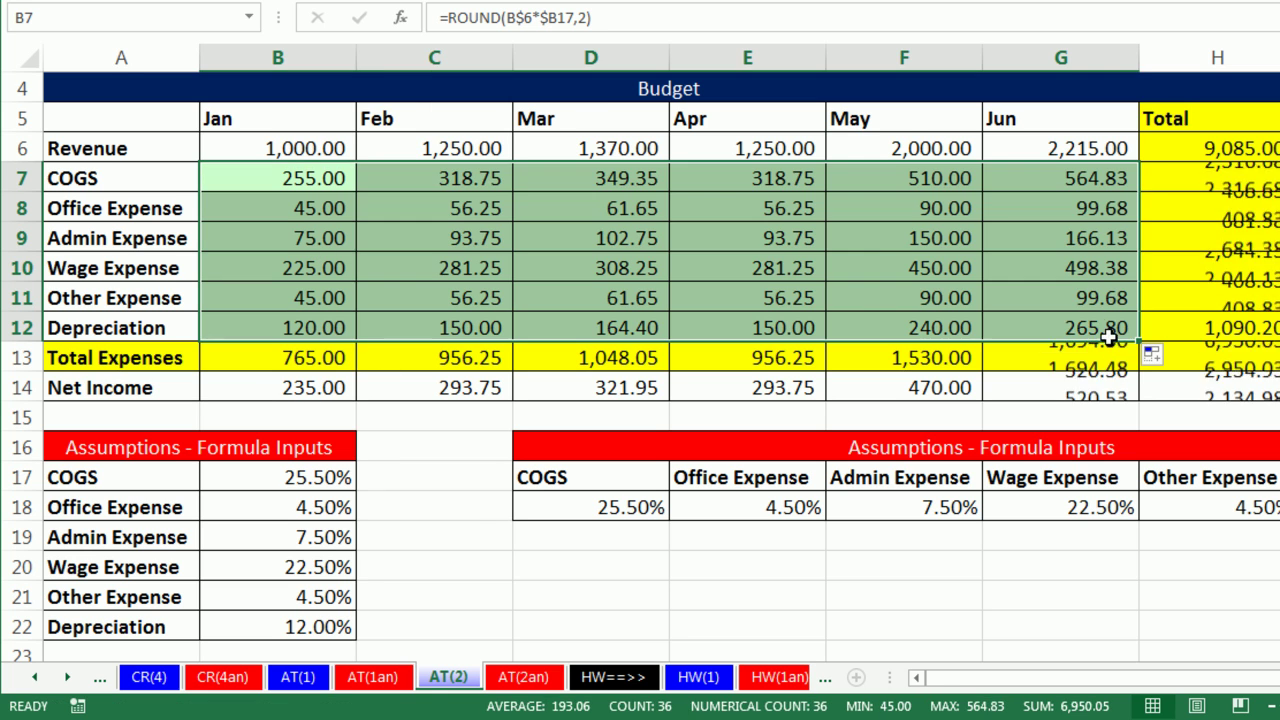
{"action": "left_click", "coordinate": [1095, 325]}
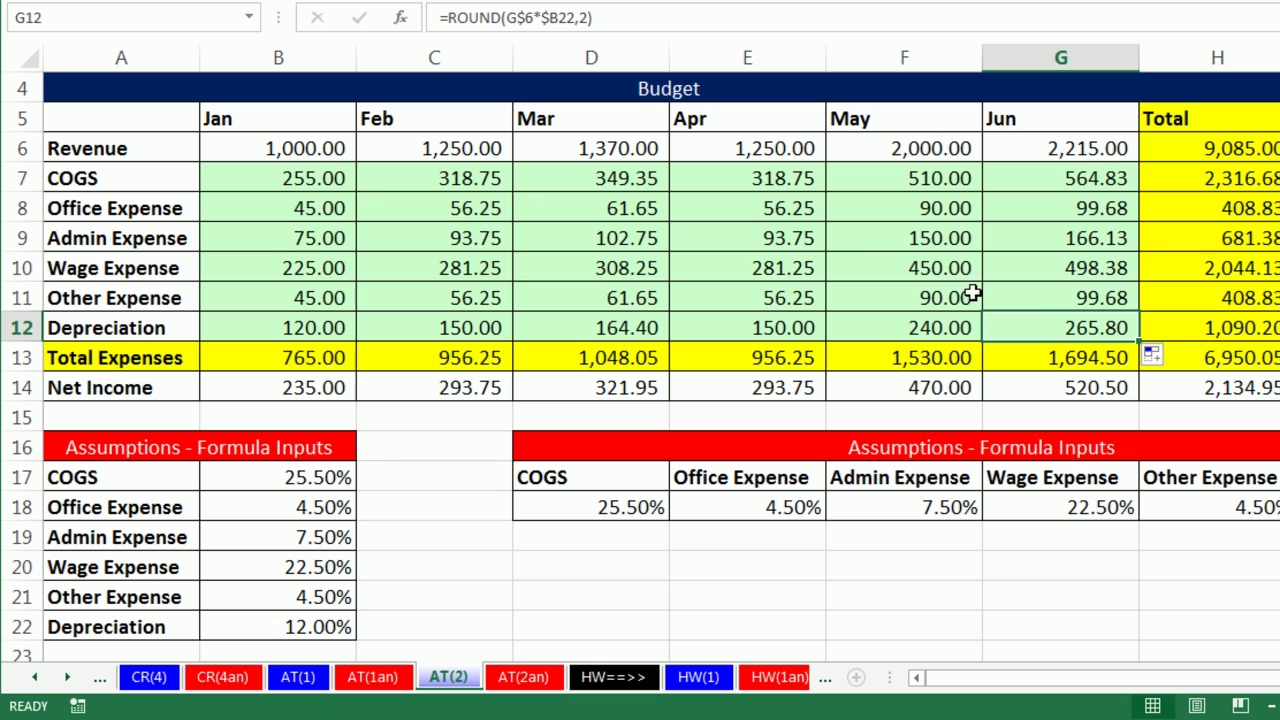
{"action": "key", "text": "F2"}
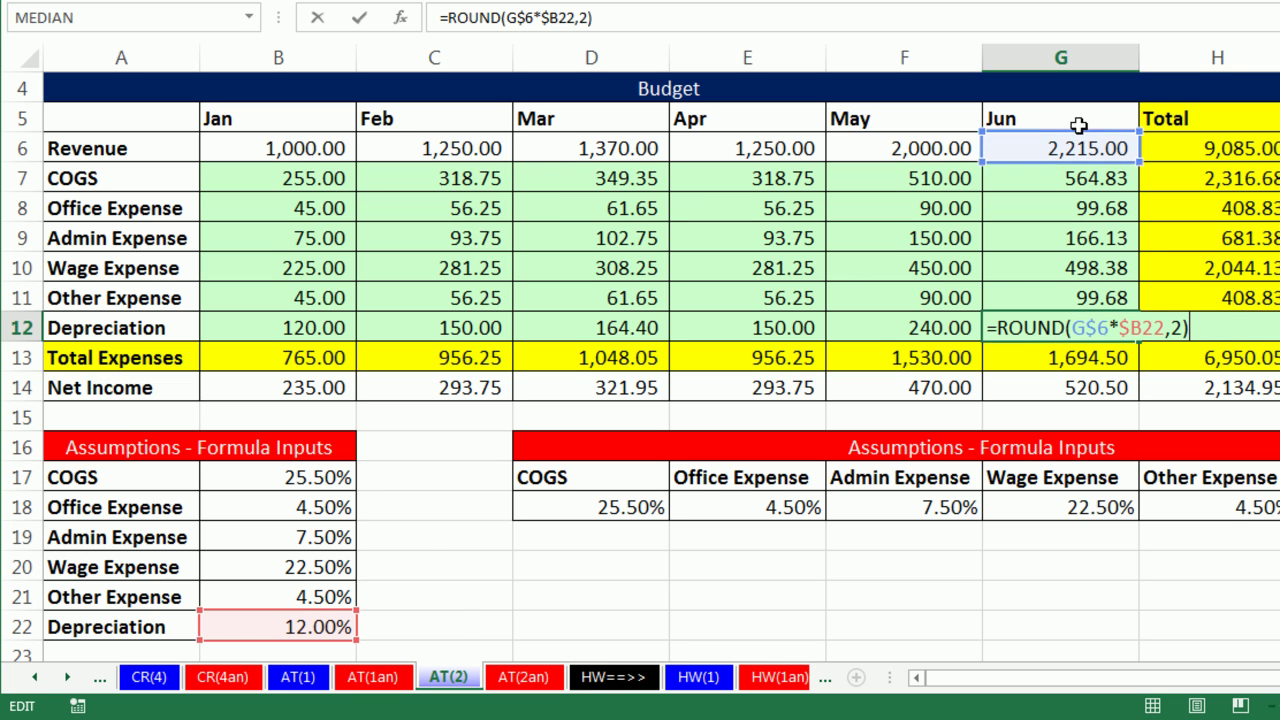
{"action": "key", "text": "Return"}
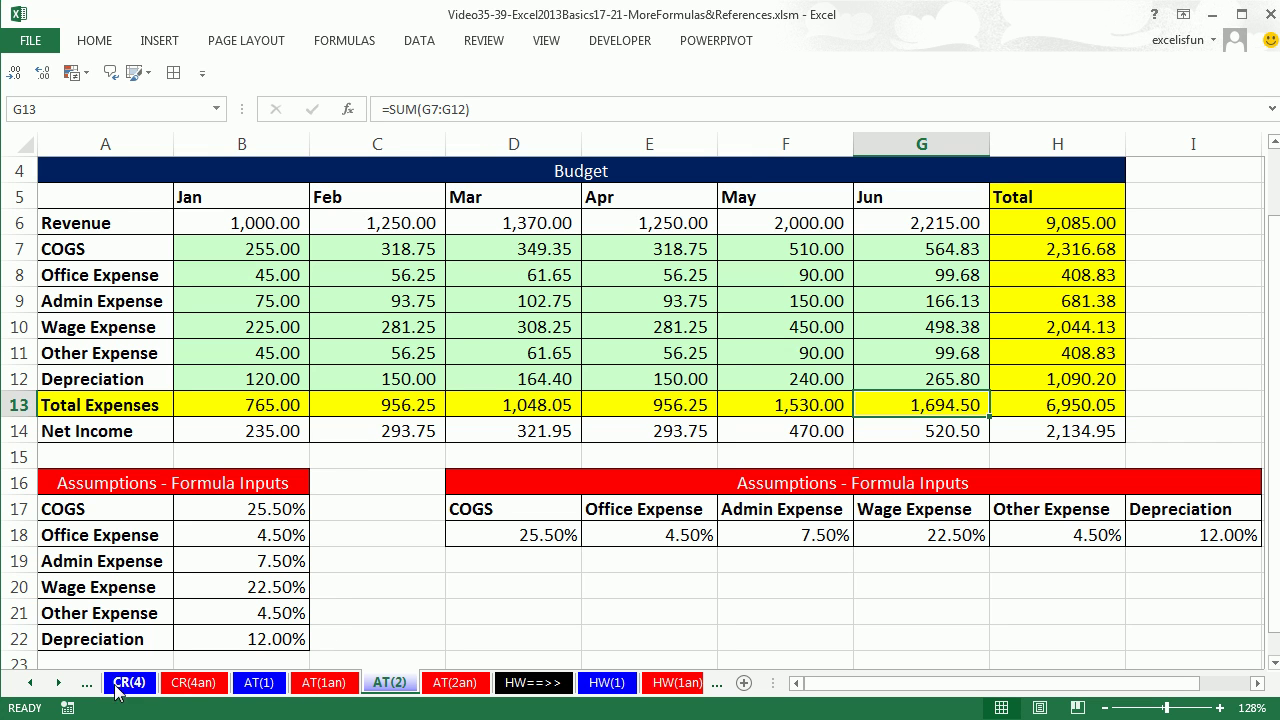
- Review B5's FV formula on the CR(4) pension sheet, then move to CR(3)
{"action": "left_click", "coordinate": [33, 686]}
{"action": "left_click", "coordinate": [33, 686]}
{"action": "left_click", "coordinate": [33, 686]}
{"action": "left_click", "coordinate": [330, 682]}
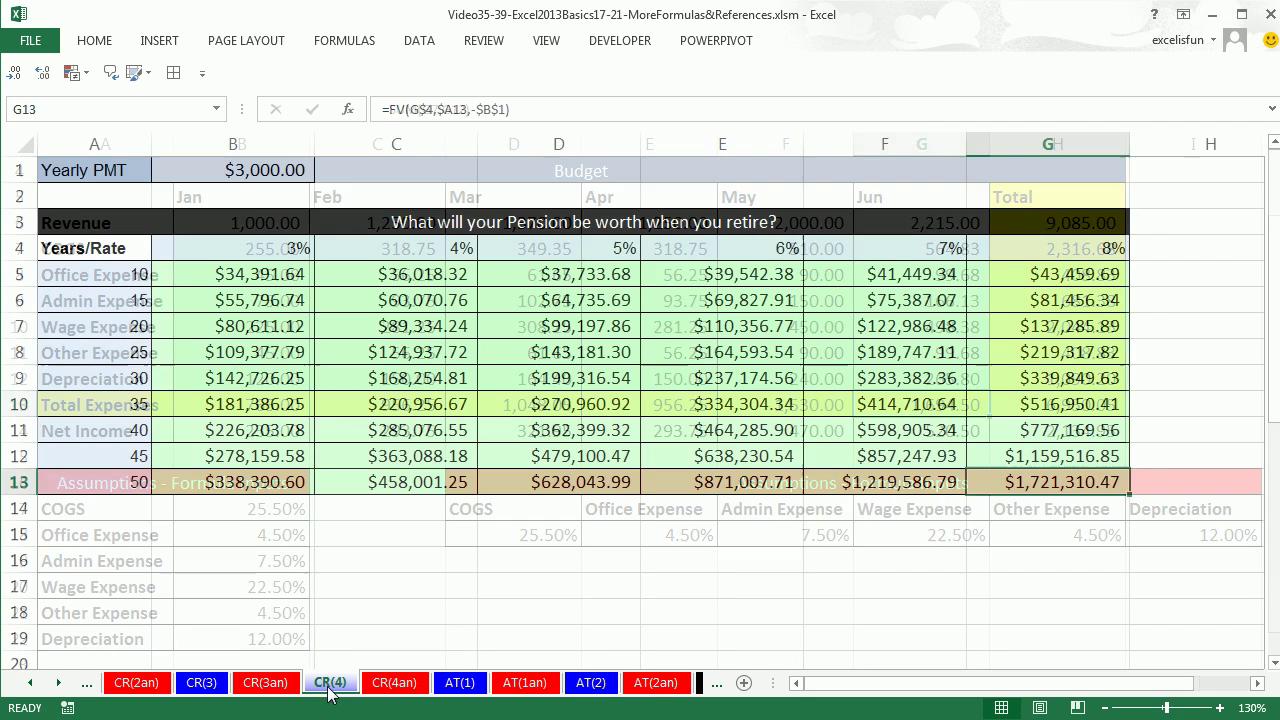
{"action": "left_click", "coordinate": [247, 277]}
{"action": "key", "text": "F2"}
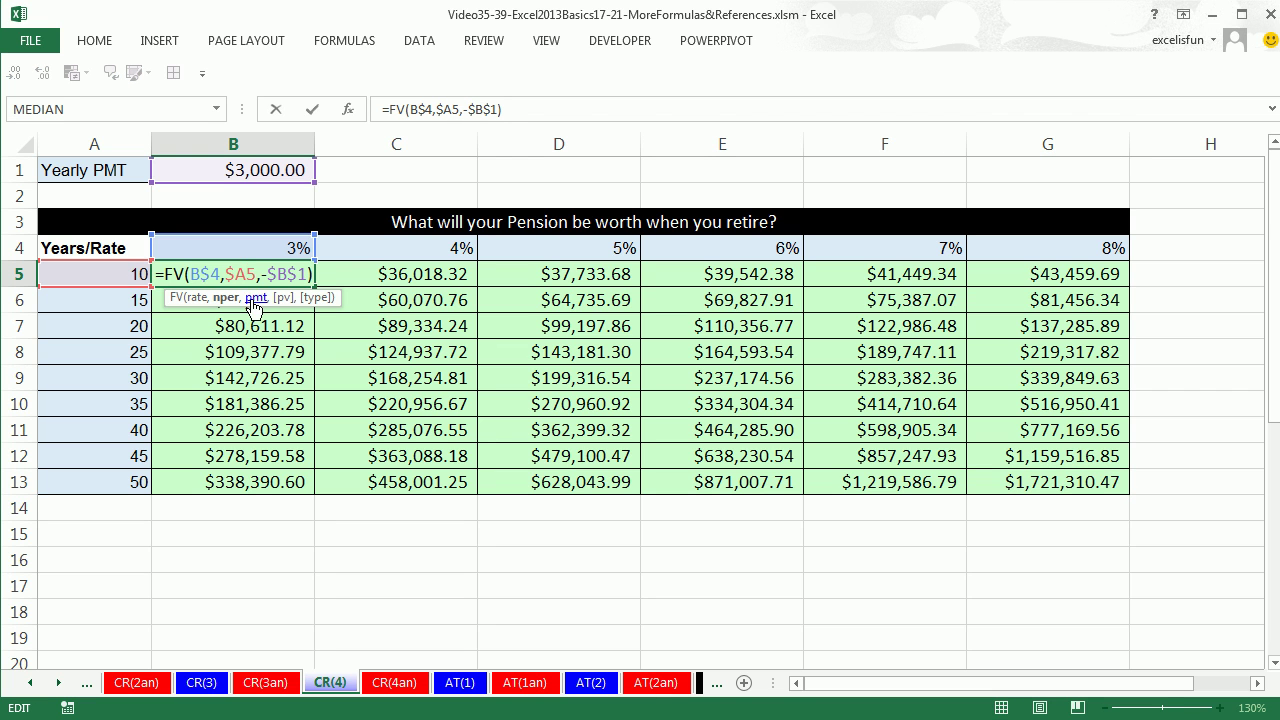
{"action": "key", "text": "Escape"}
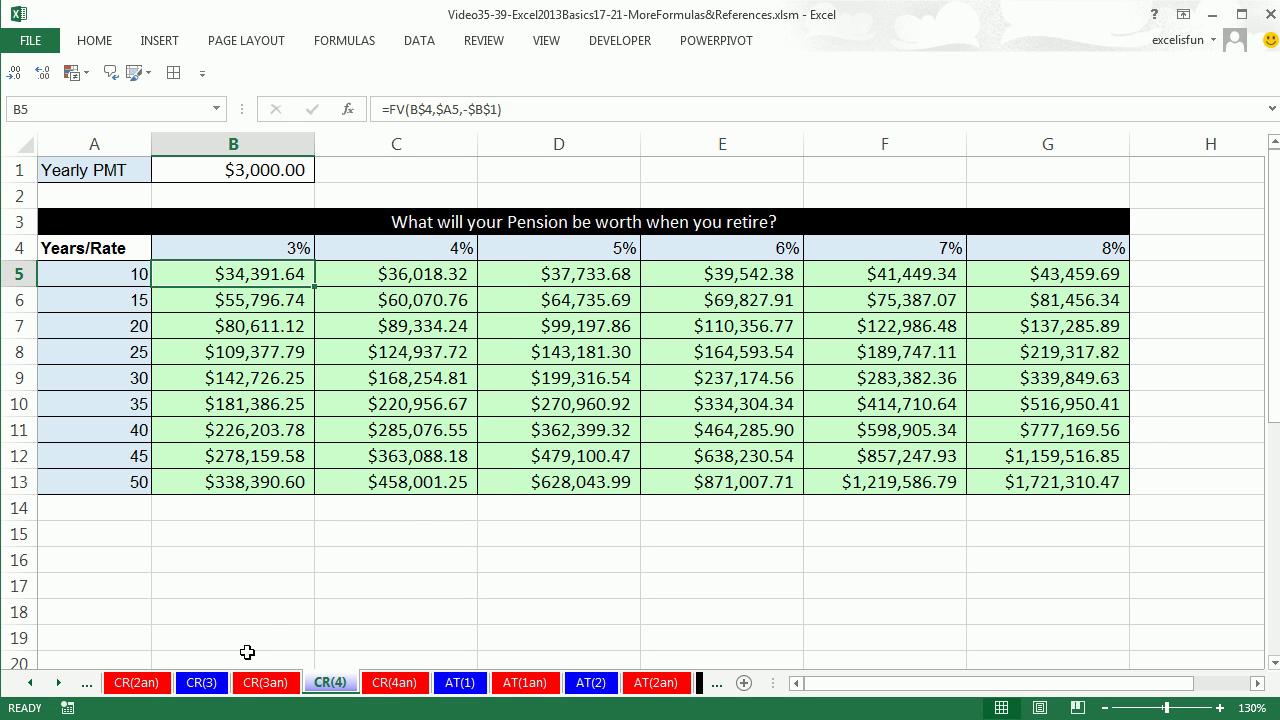
{"action": "left_click", "coordinate": [206, 684]}
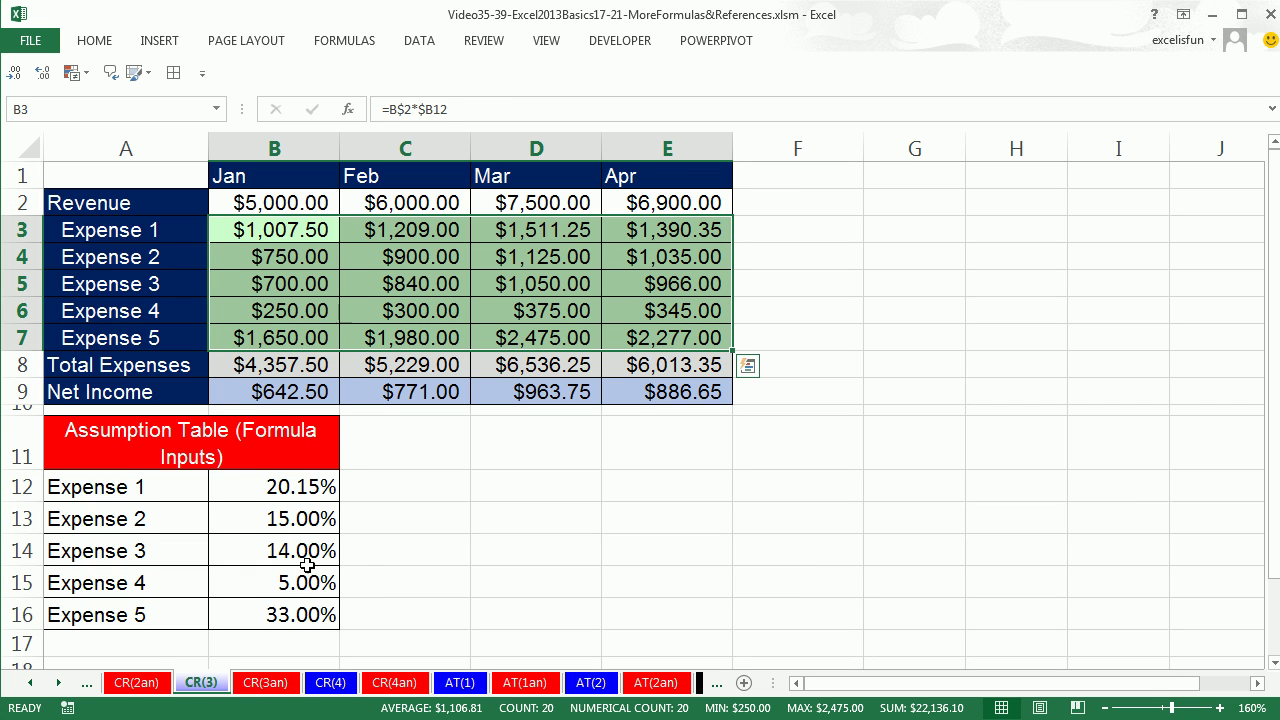
- Enter =ROUND(B$2*$B12,2) into all of B3:E7 at once and verify E7's formula
{"action": "left_click_drag", "start_coordinate": [282, 230], "coordinate": [654, 333]}
{"action": "double_click", "coordinate": [299, 233]}
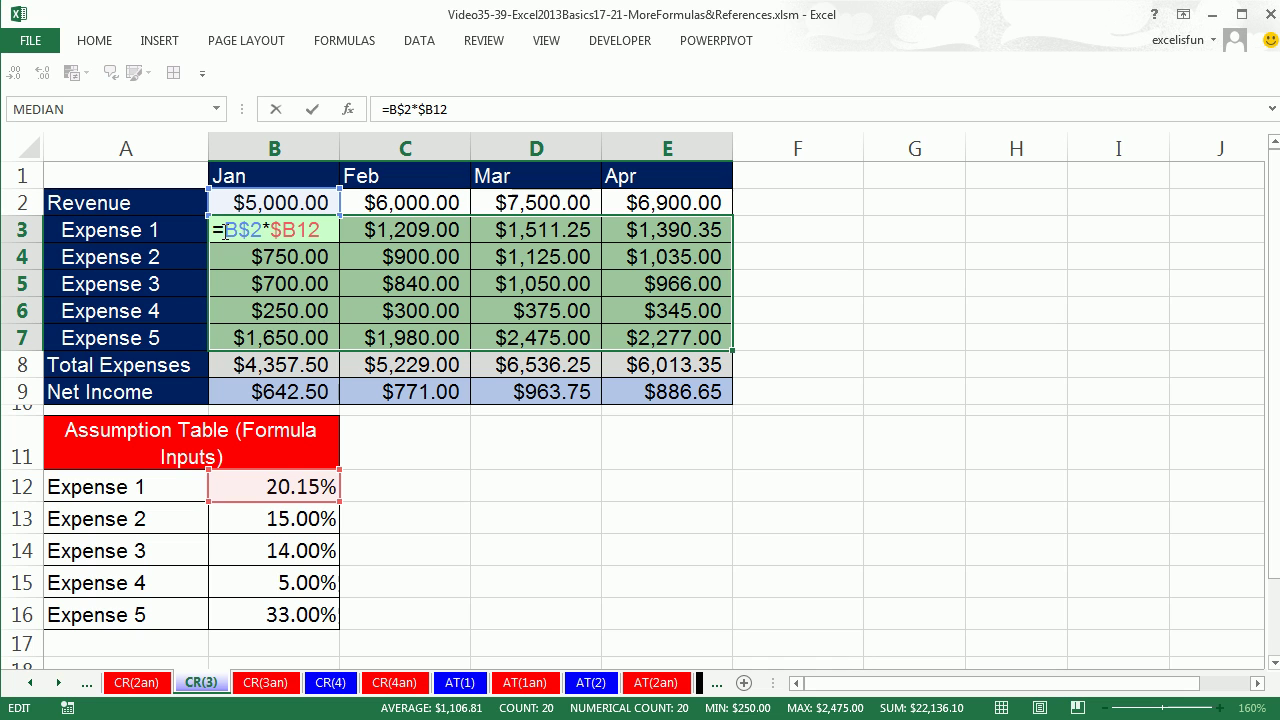
{"action": "type", "text": "round"}
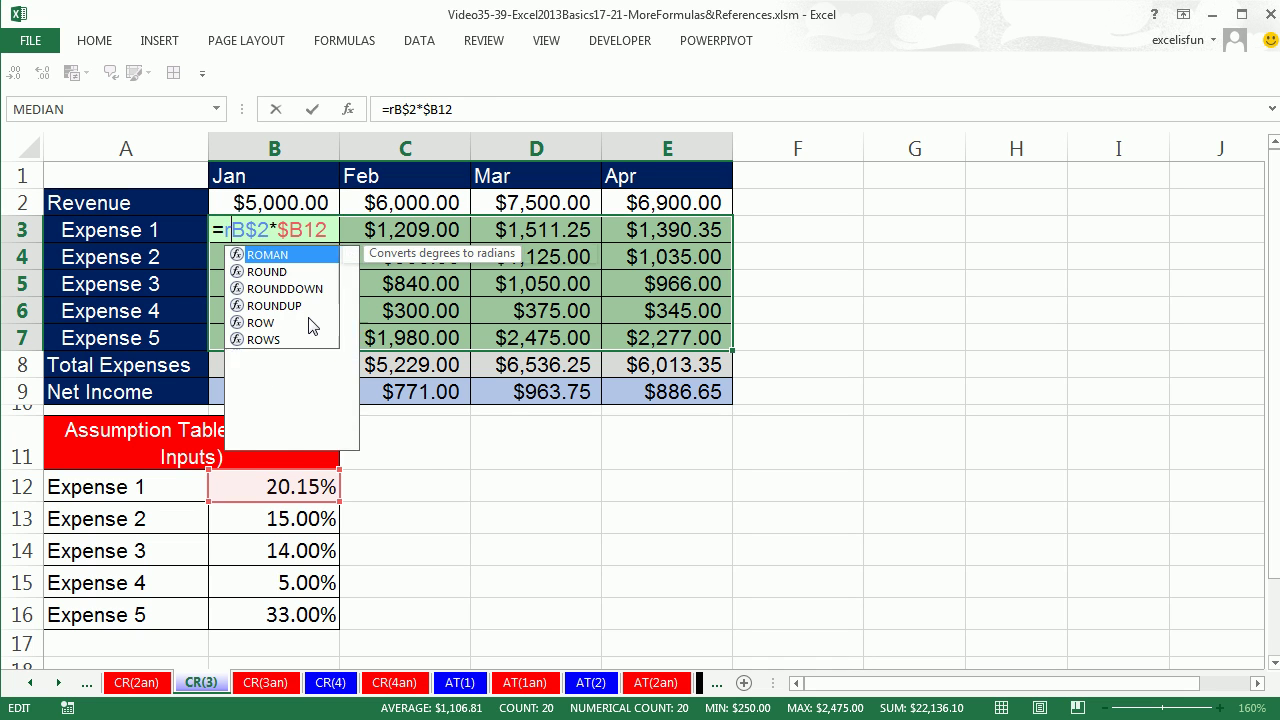
{"action": "key", "text": "Tab"}
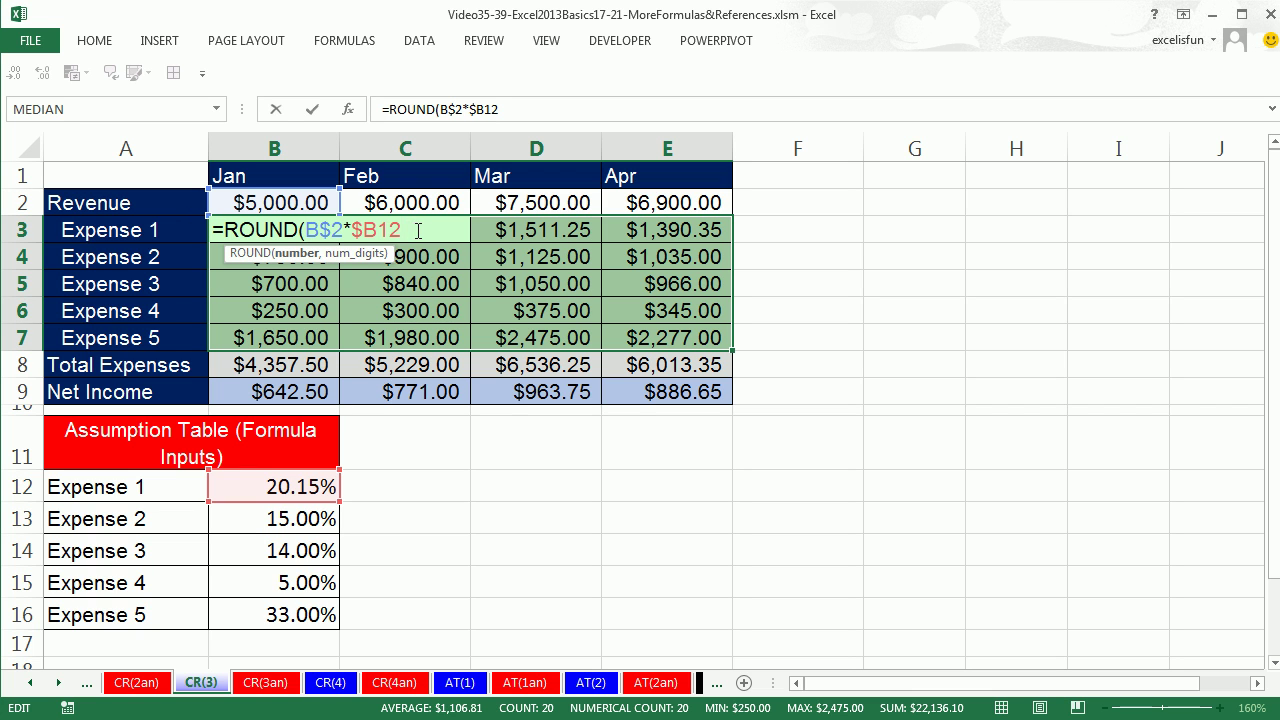
{"action": "type", "text": ","}
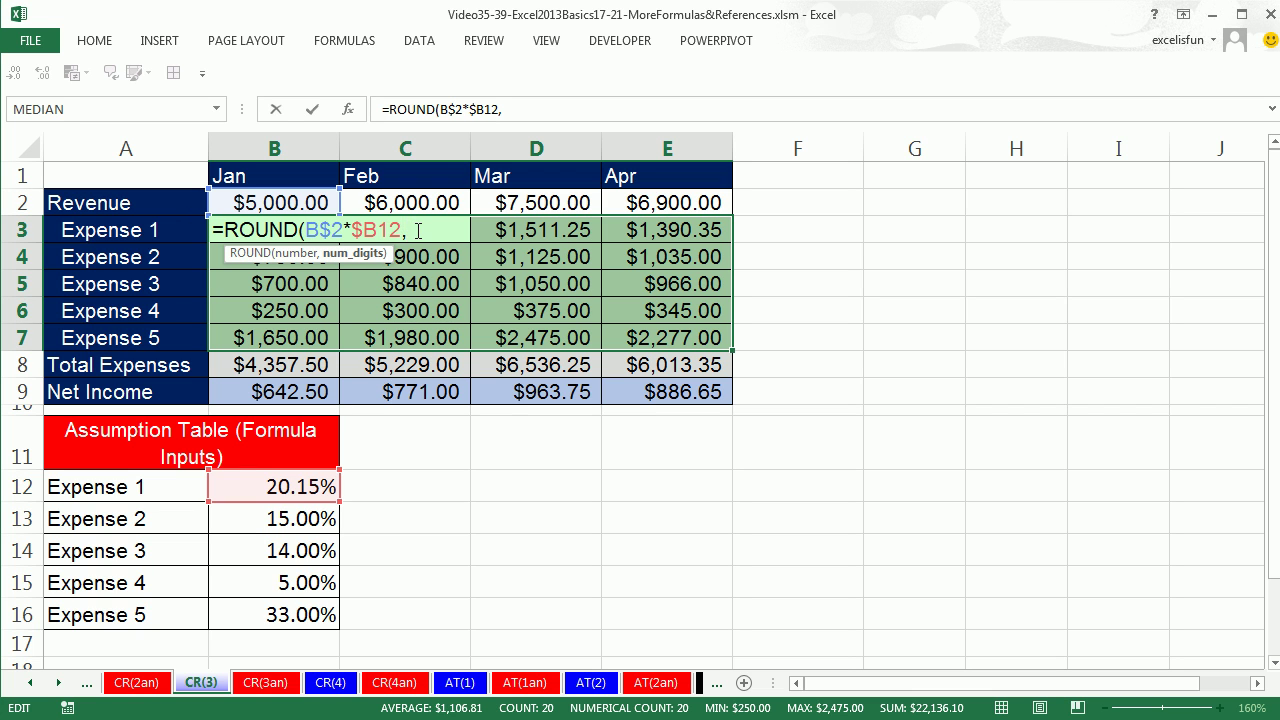
{"action": "type", "text": "2)"}
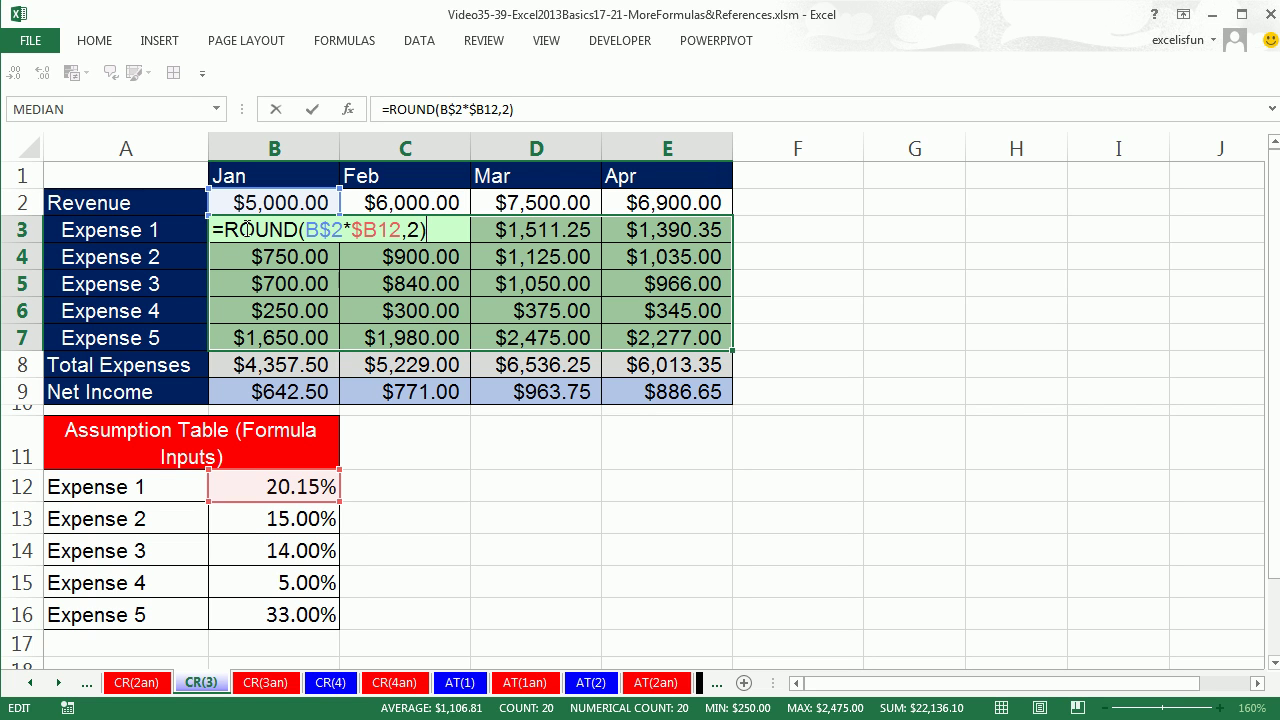
{"action": "key", "text": "ctrl+Return"}
{"action": "left_click", "coordinate": [631, 337]}
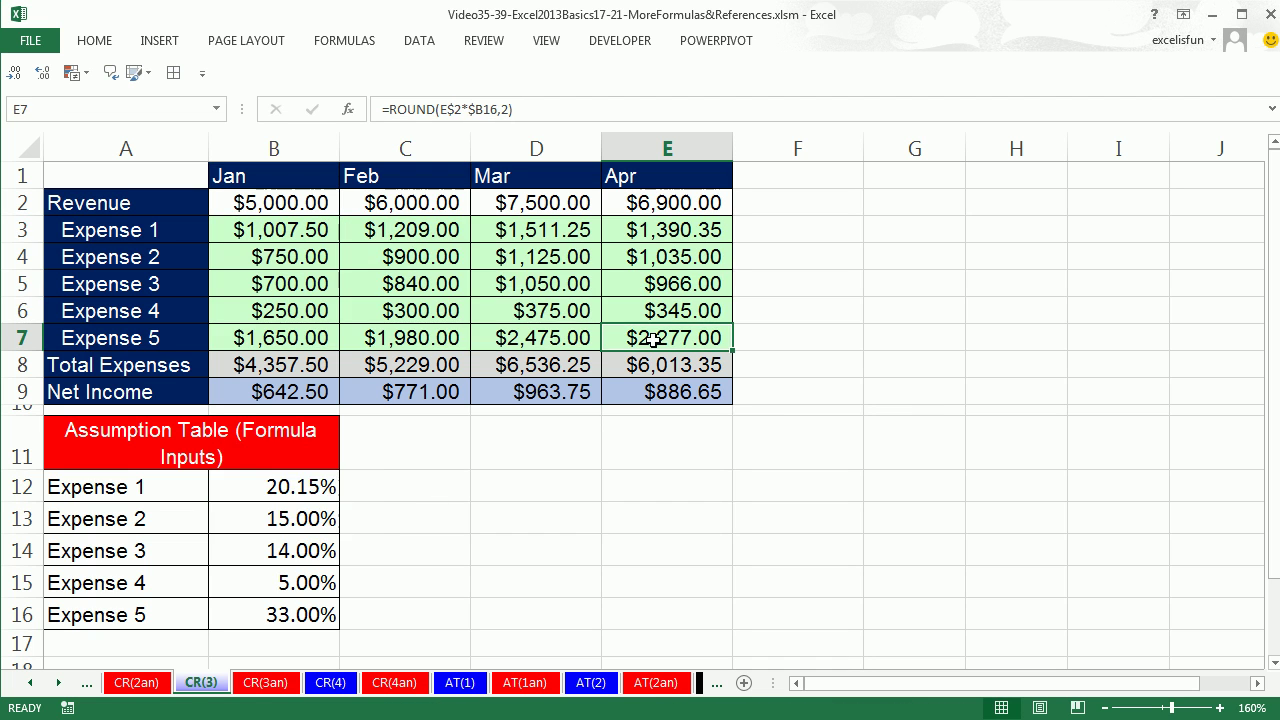
{"action": "key", "text": "F2"}
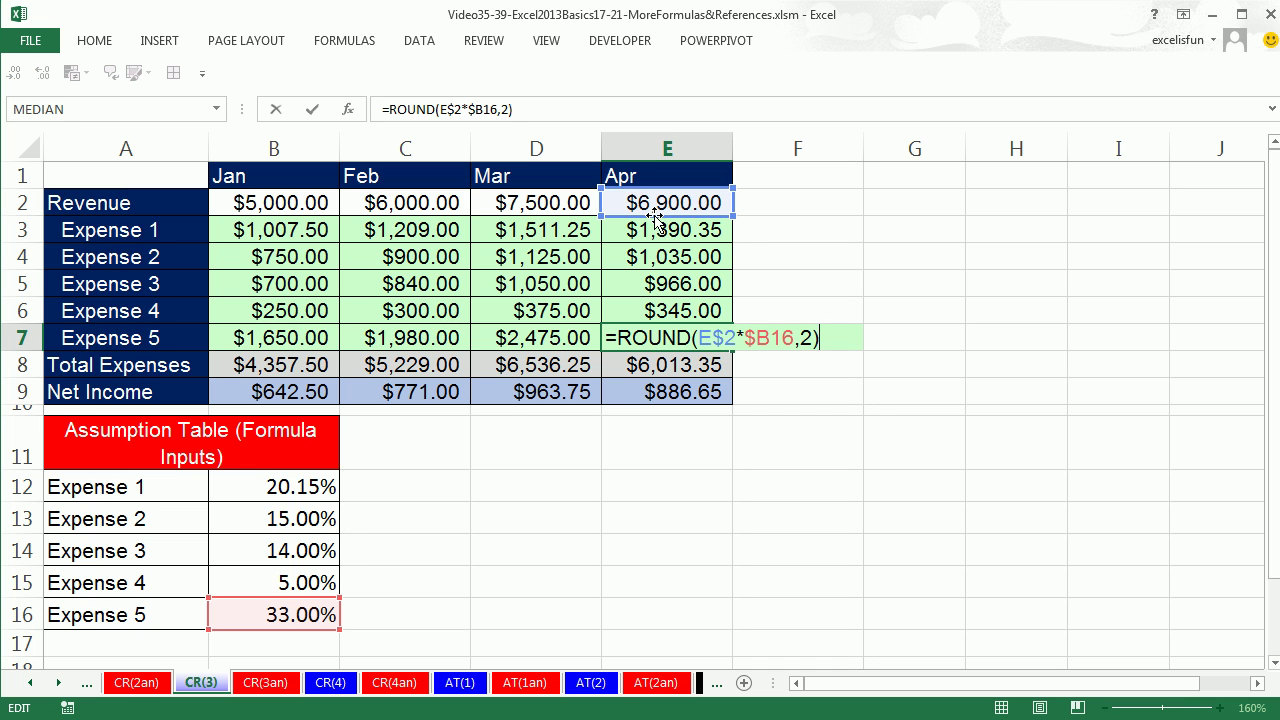
{"action": "key", "text": "ctrl+Return"}
- Switch to the CR(2) multiplication table sheet
{"action": "left_click", "coordinate": [32, 686]}
{"action": "left_click", "coordinate": [32, 686]}
{"action": "left_click", "coordinate": [32, 682]}
{"action": "left_click", "coordinate": [258, 682]}
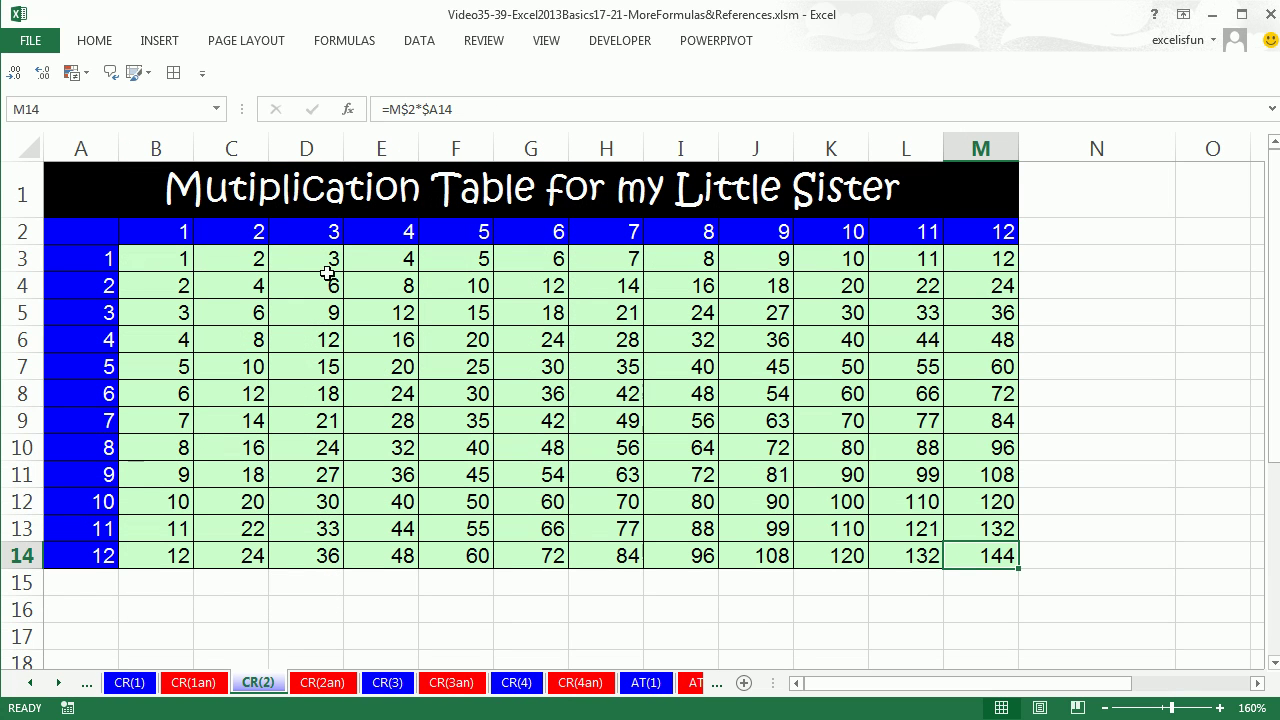
- Look over the CR(1) commission table and C6's formula =B6*F$6 giving $52.25
{"action": "left_click", "coordinate": [140, 684]}
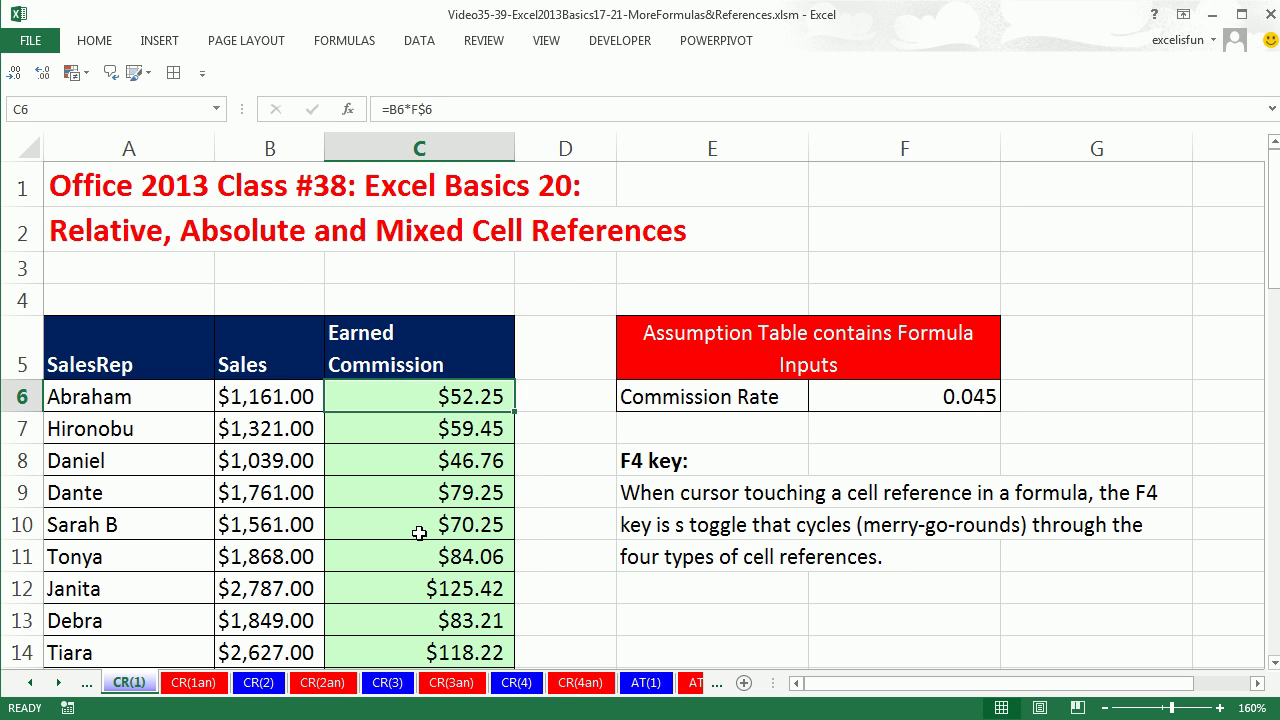
{"action": "scroll", "coordinate": [437, 440], "scroll_direction": "down", "scroll_amount": 13}
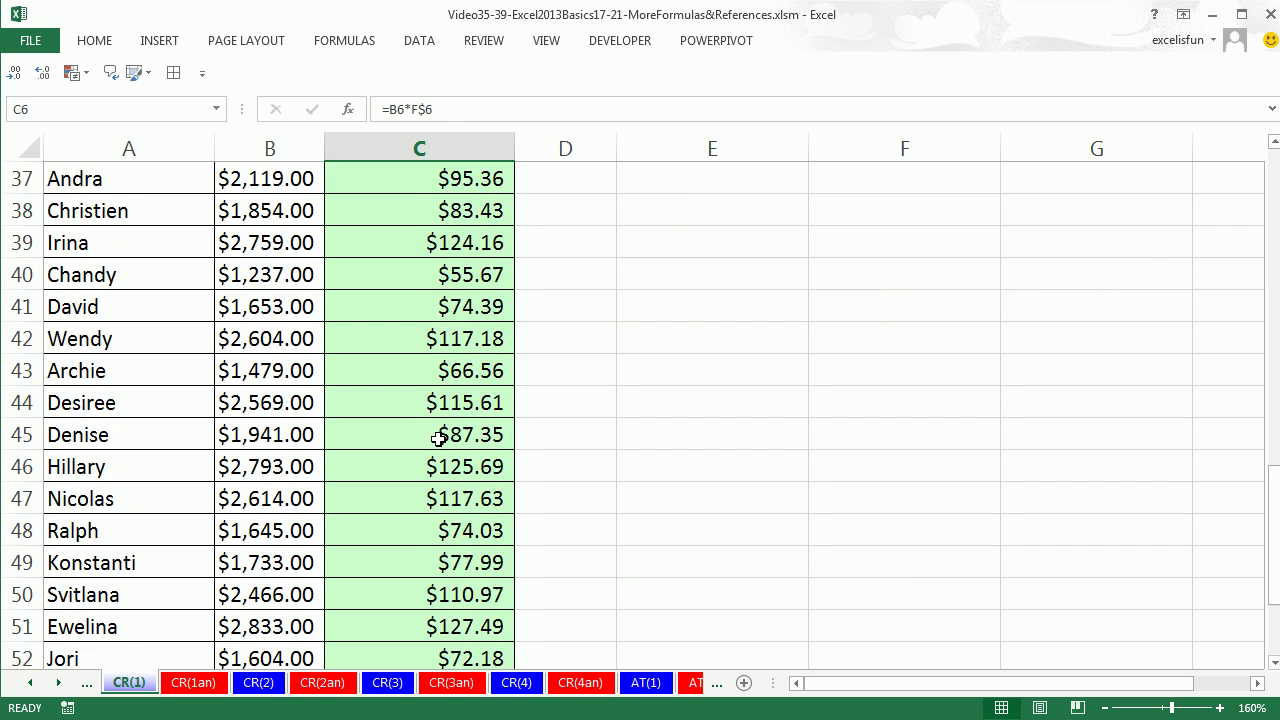
{"action": "scroll", "coordinate": [437, 440], "scroll_direction": "up", "scroll_amount": 13}
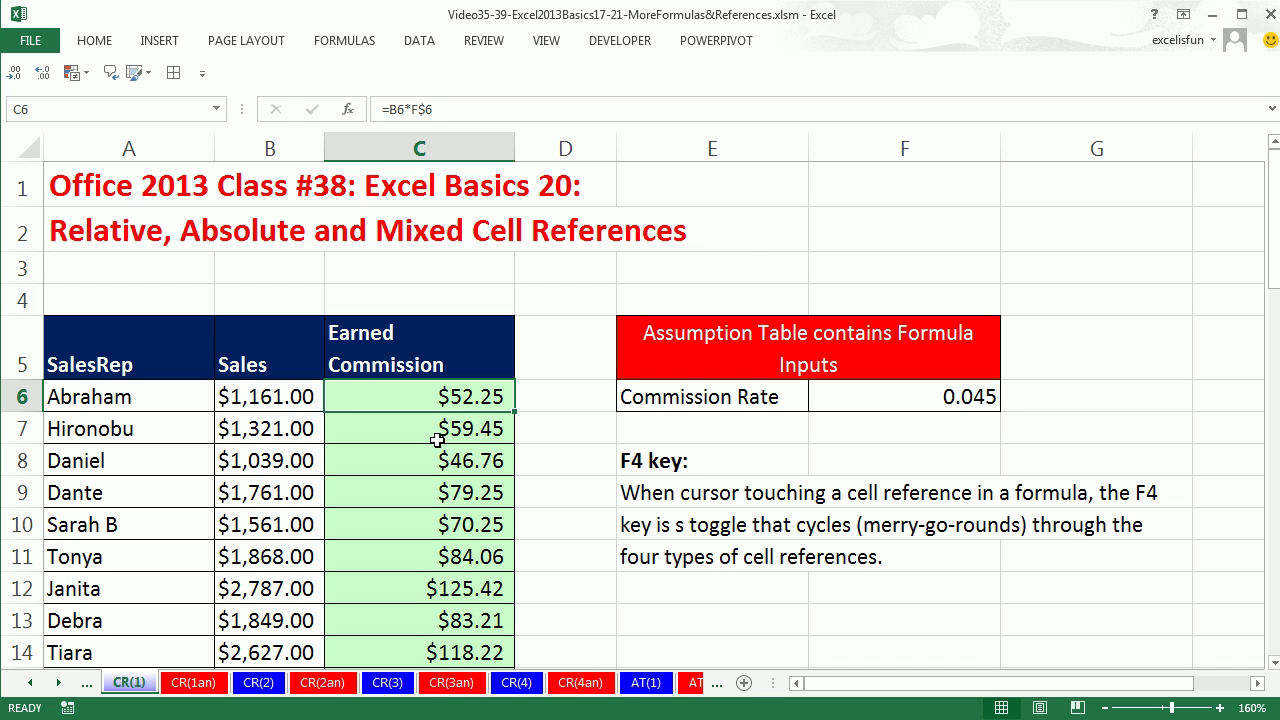
{"action": "key", "text": "F2"}
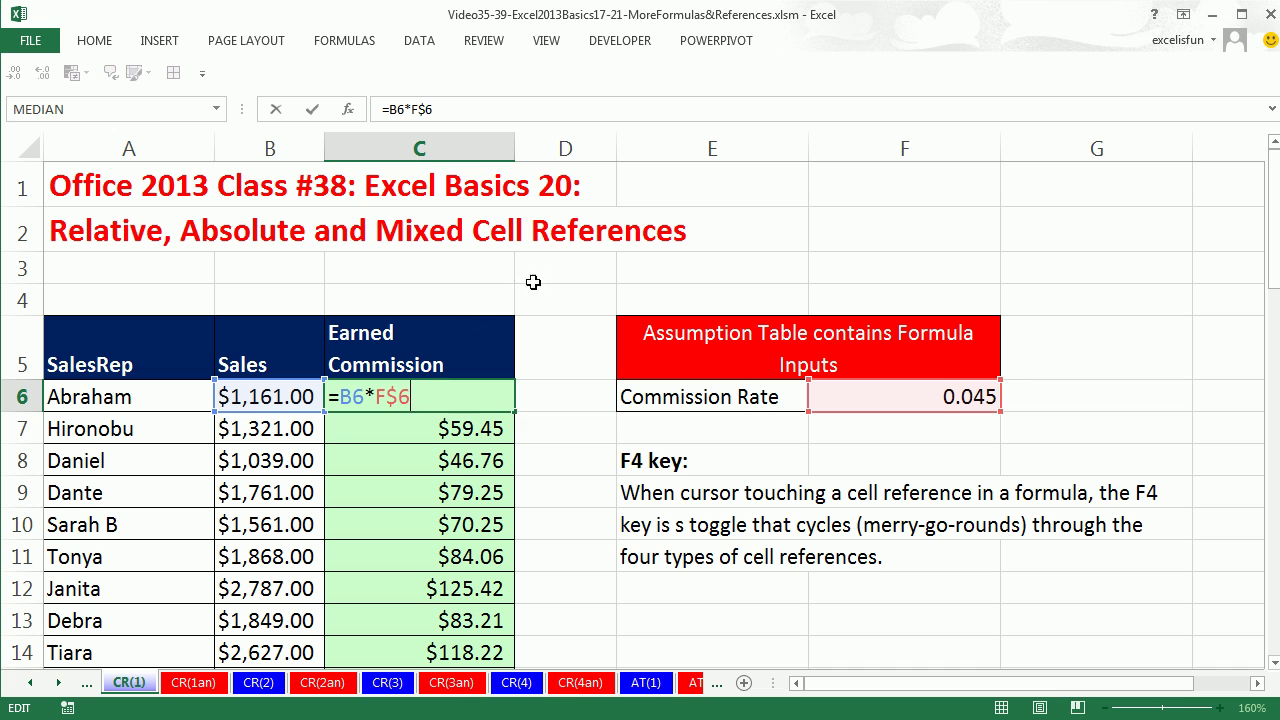
{"action": "key", "text": "ctrl+Return"}
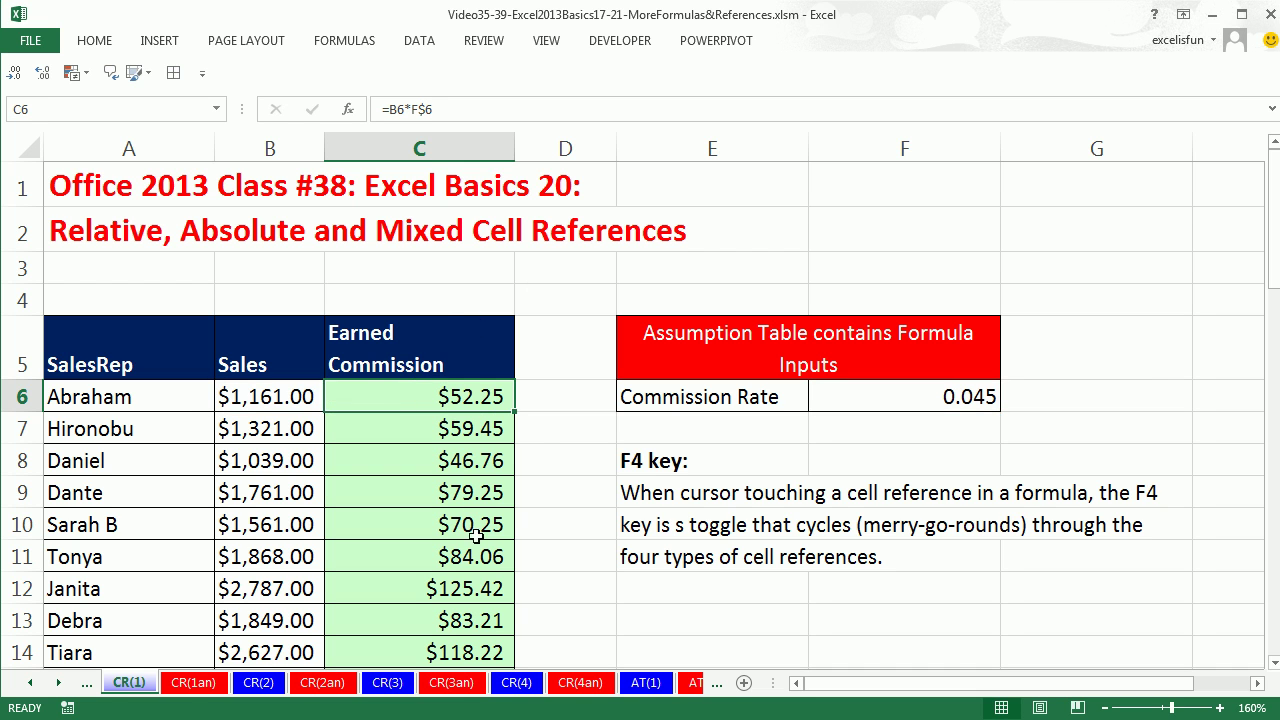
- Scroll the sheet tabs to reveal the later sheets
{"action": "left_click", "coordinate": [58, 682]}
{"action": "left_click", "coordinate": [58, 682]}
{"action": "left_click", "coordinate": [58, 682]}
{"action": "left_click", "coordinate": [58, 682]}
{"action": "left_click", "coordinate": [58, 682]}
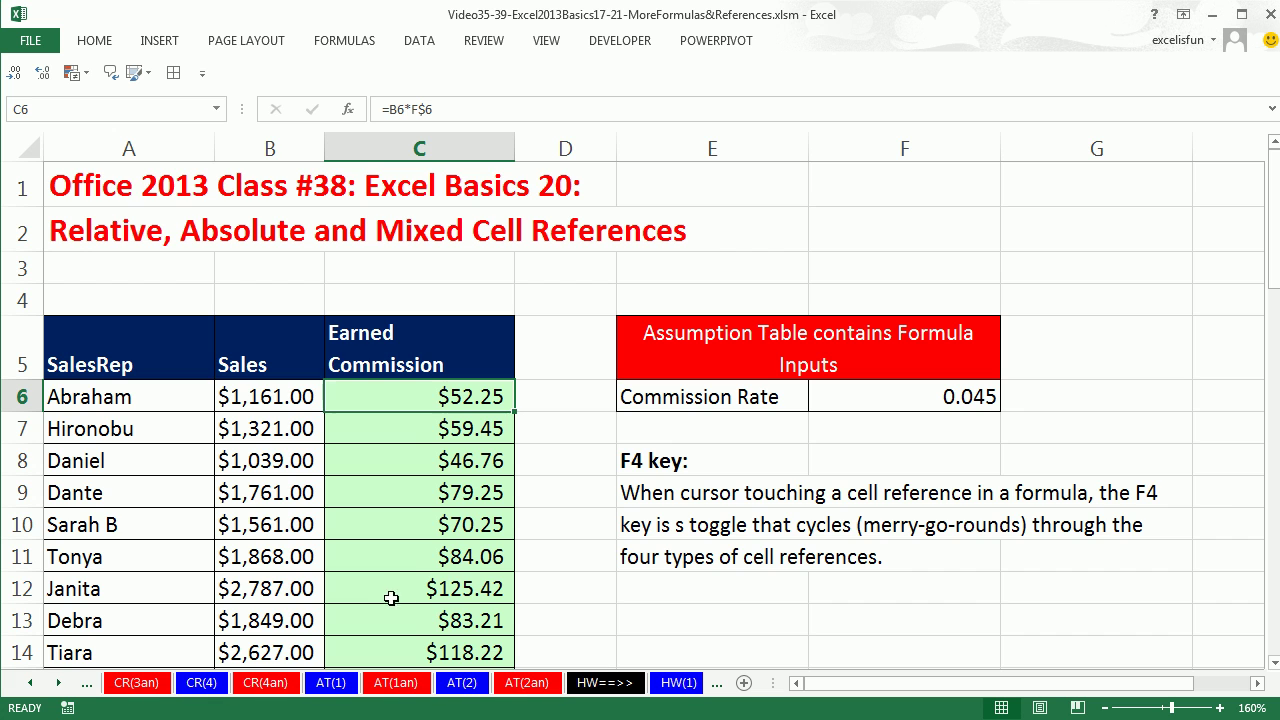
- Check B7's ROUND formula on the AT(2) sheet, then return to the AT(1) pay table
{"action": "left_click", "coordinate": [462, 682]}
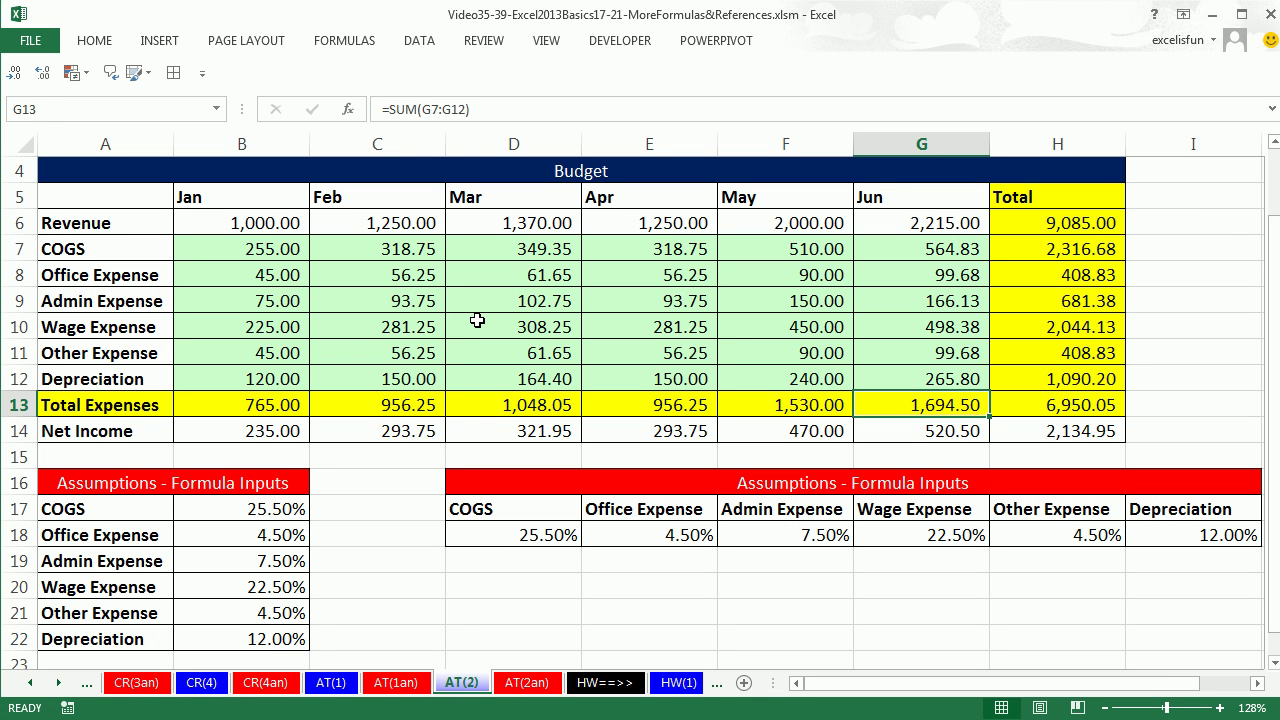
{"action": "left_click", "coordinate": [234, 249]}
{"action": "double_click", "coordinate": [236, 249]}
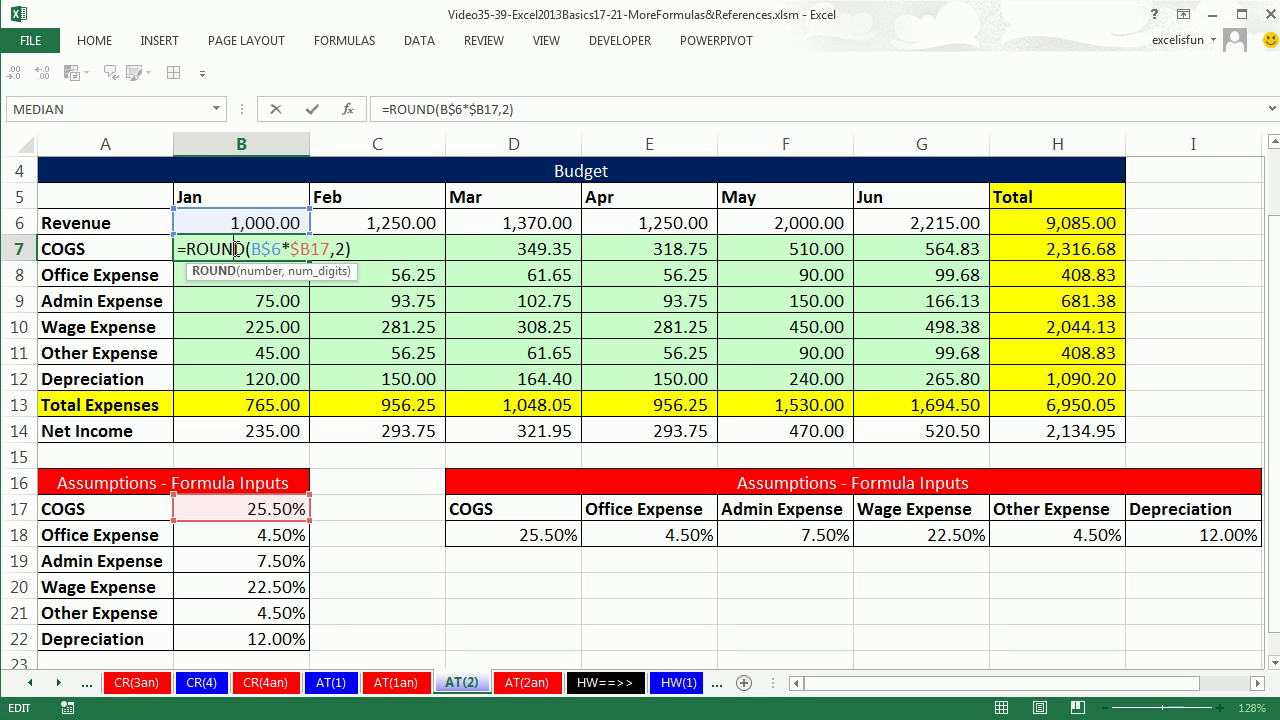
{"action": "key", "text": "Escape"}
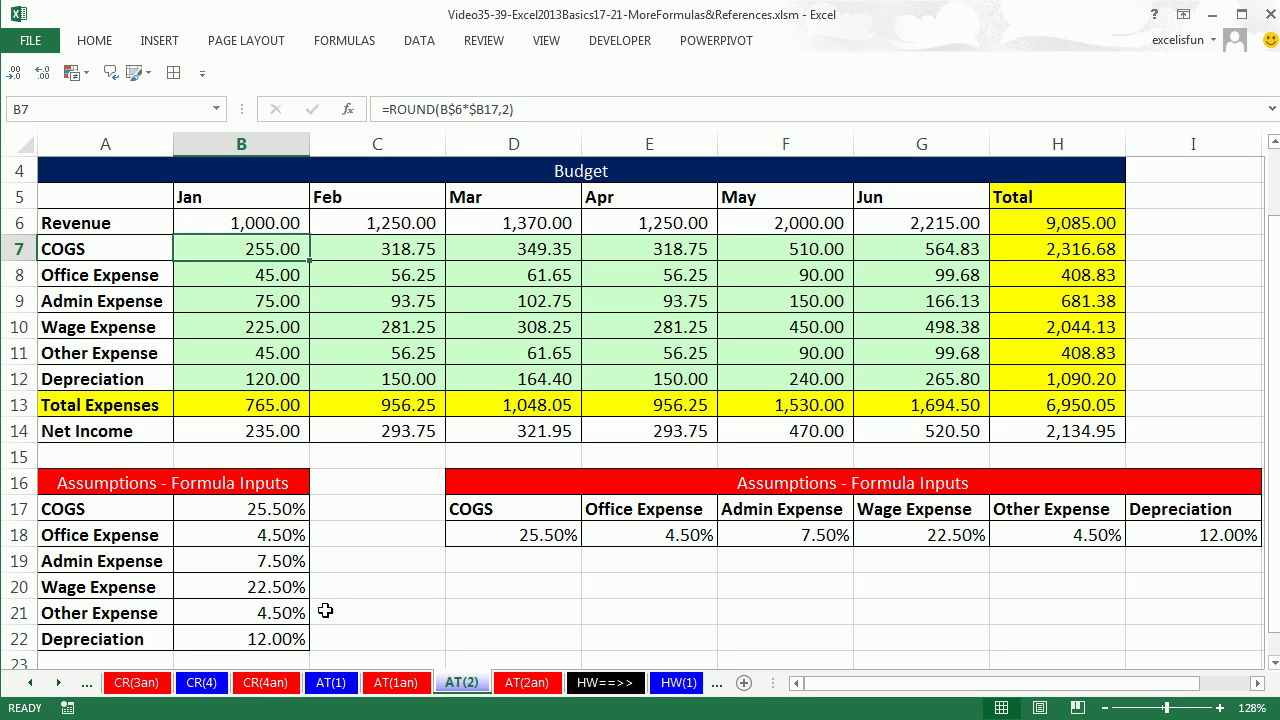
{"action": "left_click", "coordinate": [333, 683]}
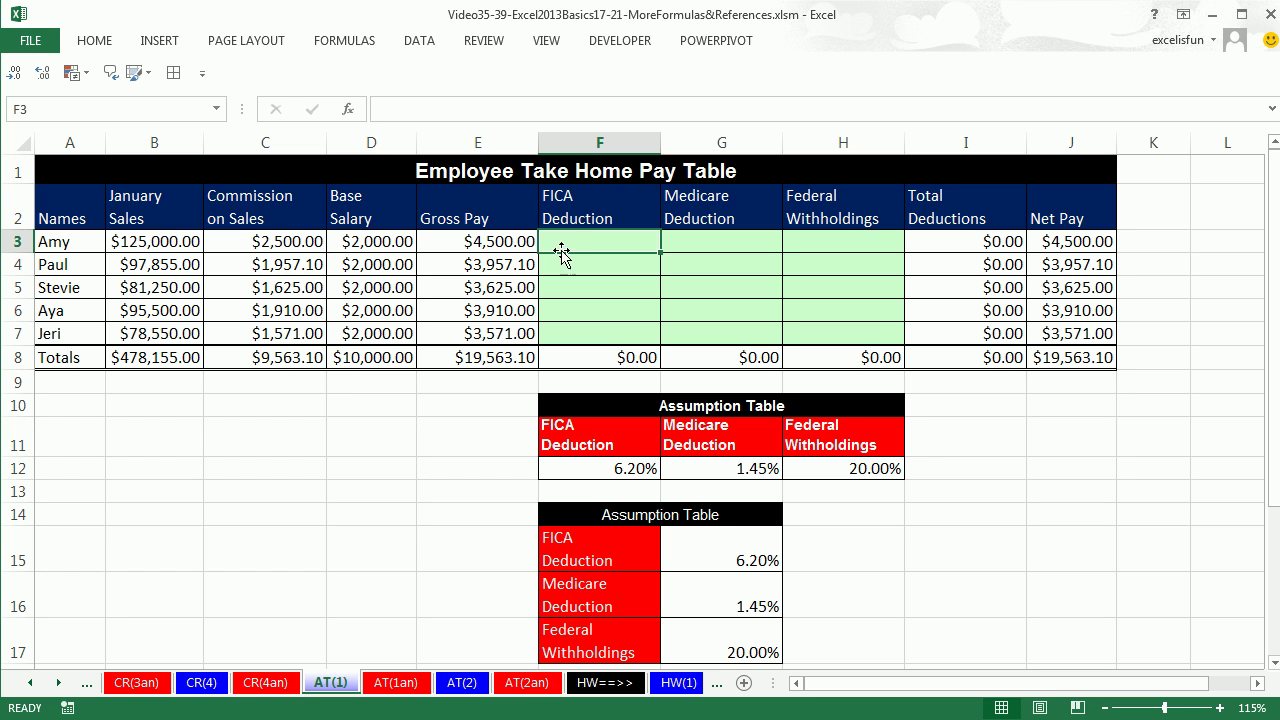
- Inspect Amy's empty deduction cells and the FICA, Medicare and Federal Withholdings headers
{"action": "left_click", "coordinate": [700, 245]}
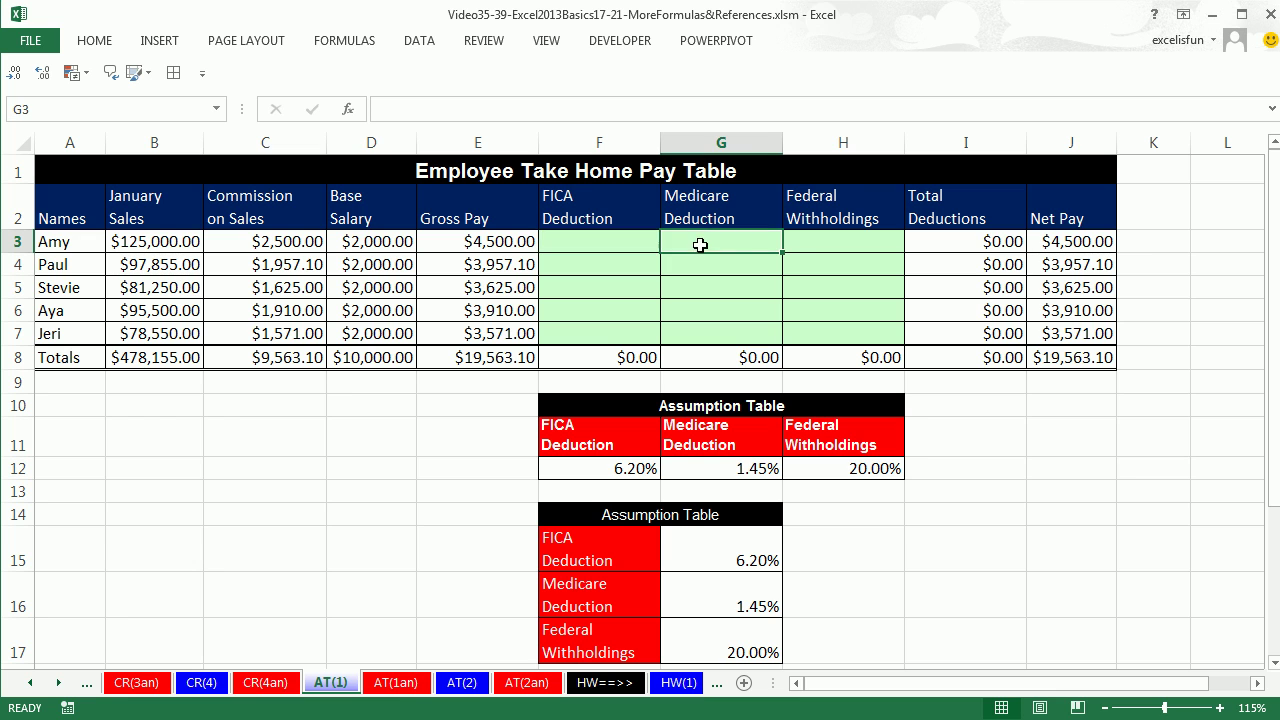
{"action": "left_click", "coordinate": [836, 243]}
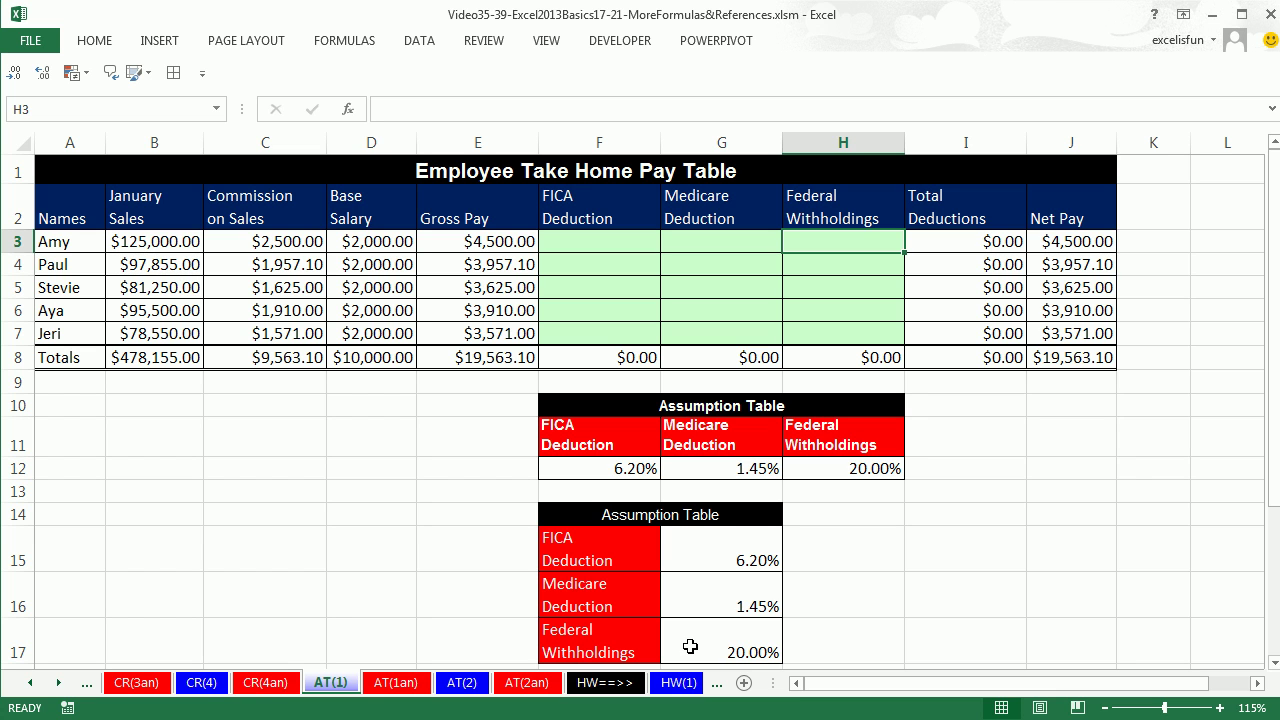
{"action": "left_click", "coordinate": [575, 212]}
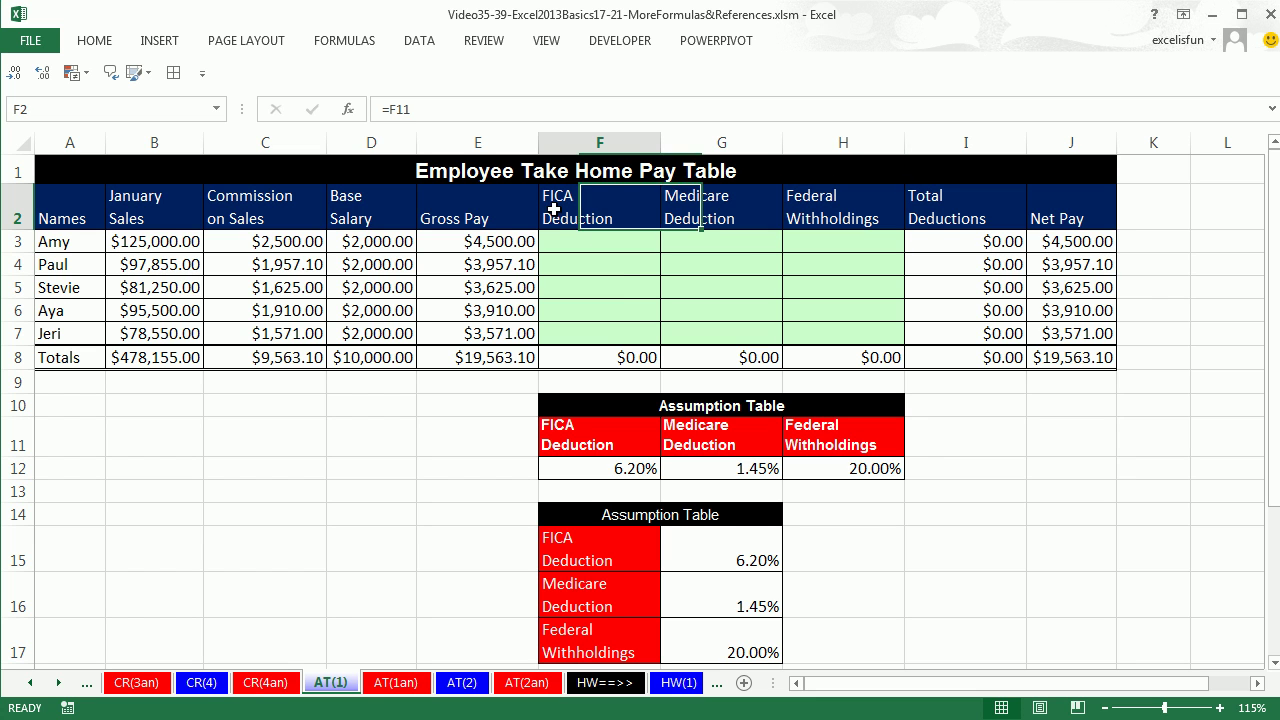
{"action": "left_click", "coordinate": [672, 214]}
{"action": "left_click", "coordinate": [802, 214]}
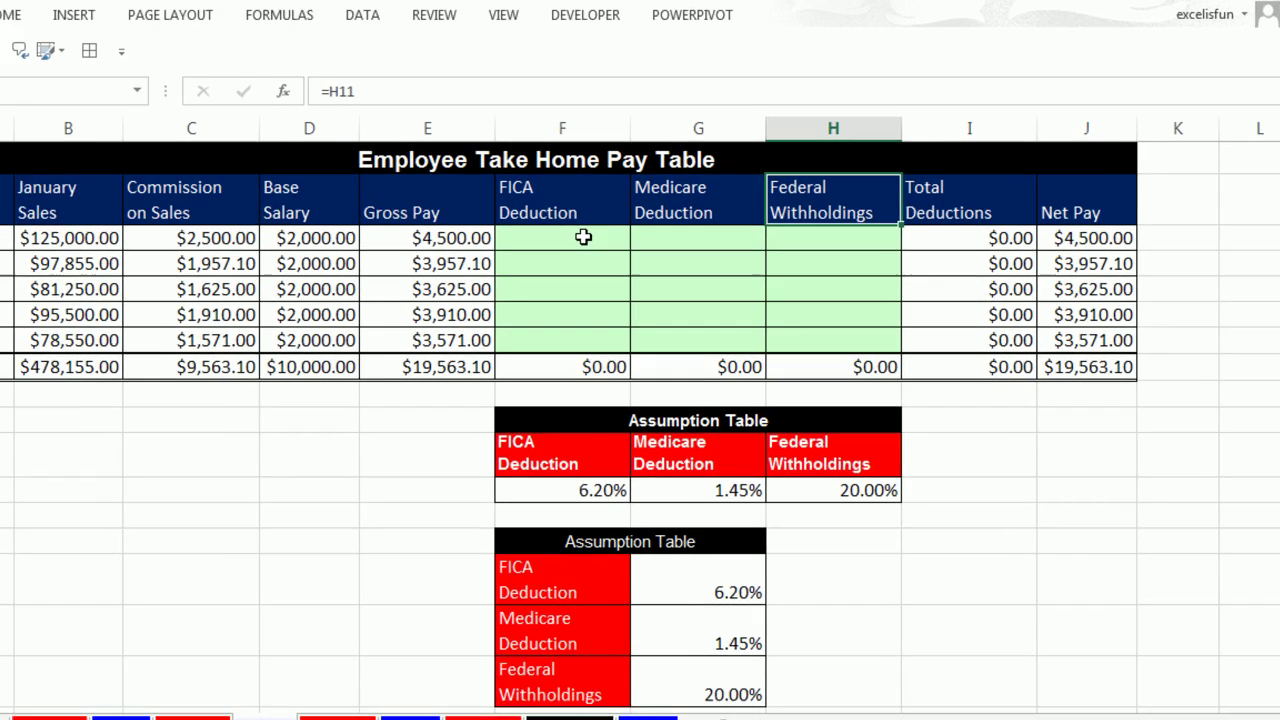
- Start Amy's FICA formula in F3 as =$E3*F12, locking the gross pay column
{"action": "left_click", "coordinate": [583, 237]}
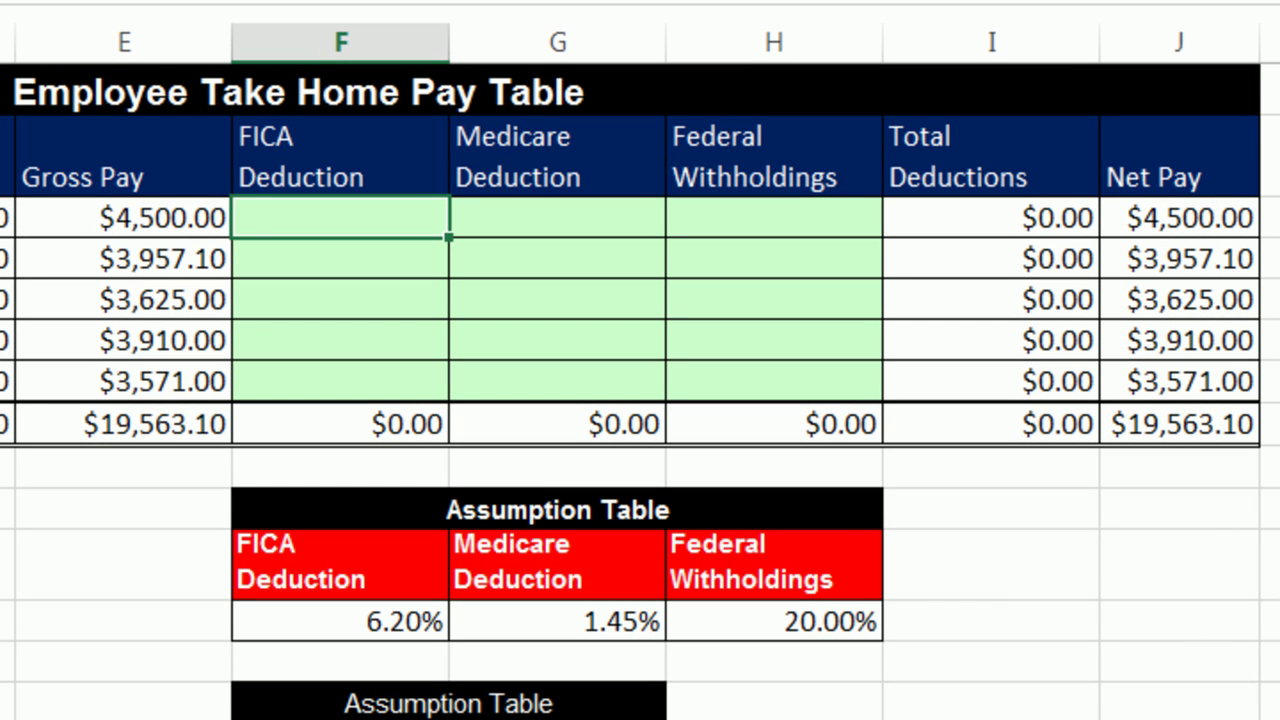
{"action": "type", "text": "="}
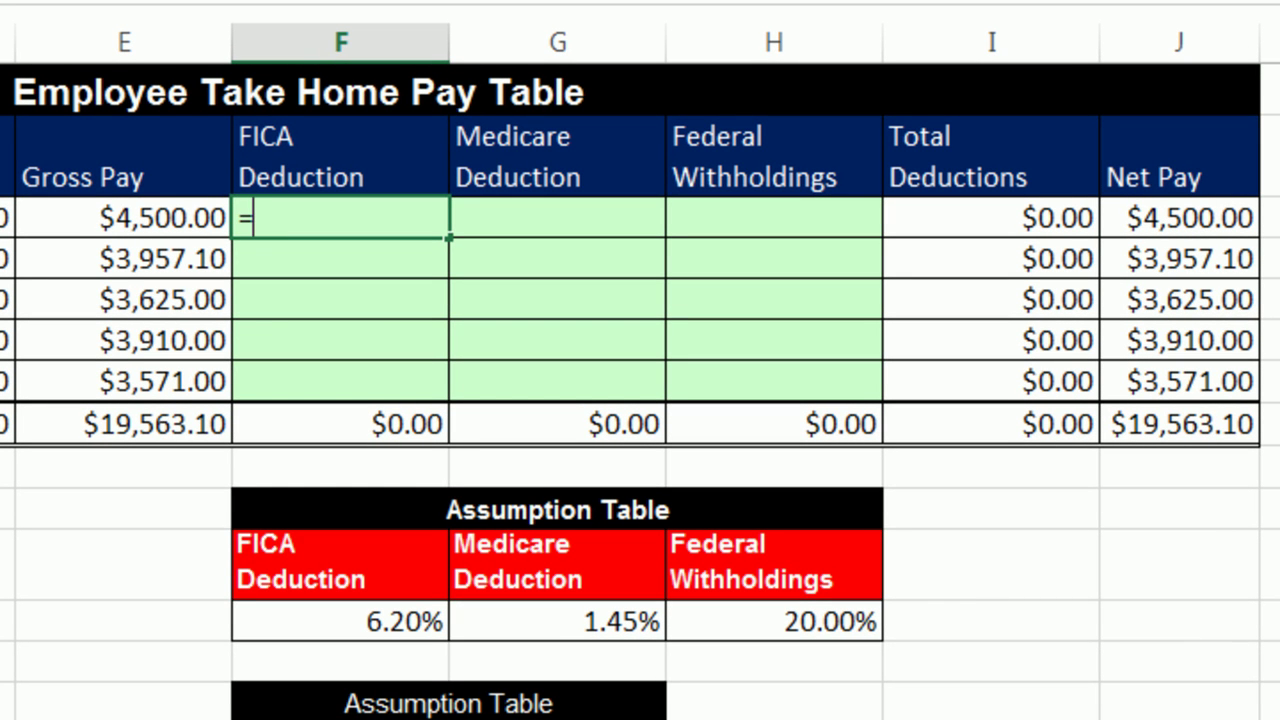
{"action": "key", "text": "Left"}
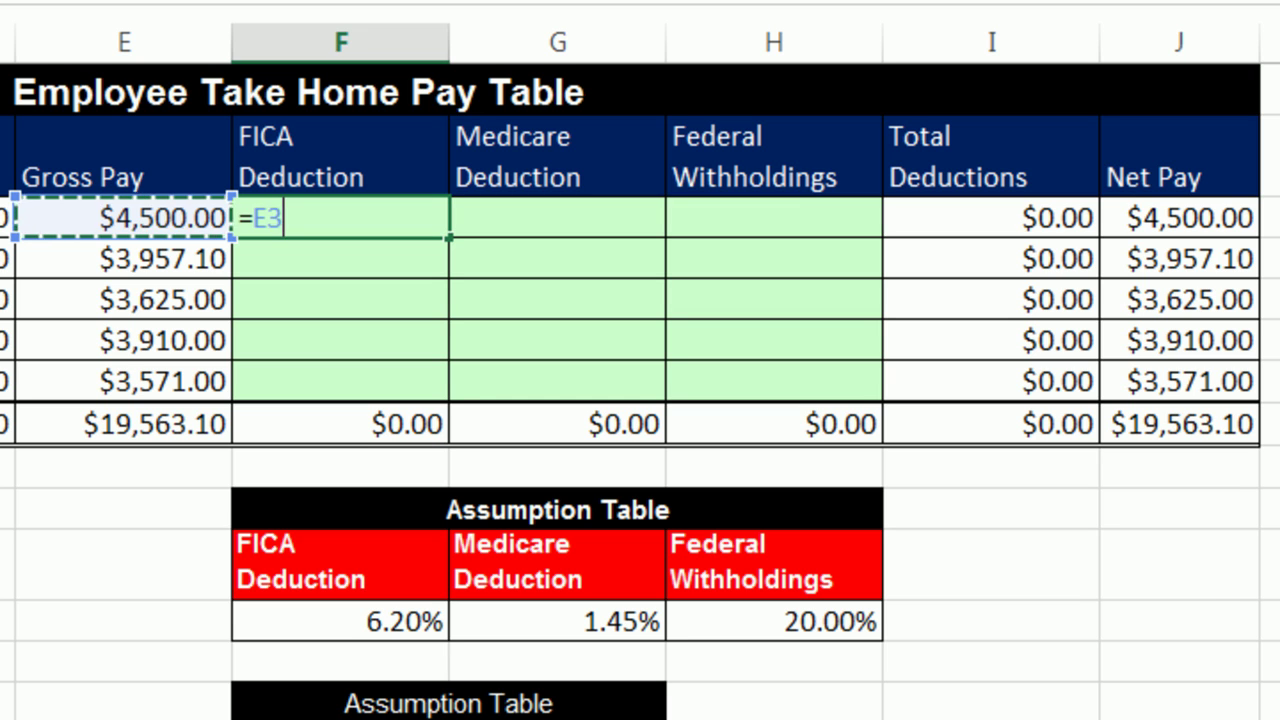
{"action": "type", "text": "*"}
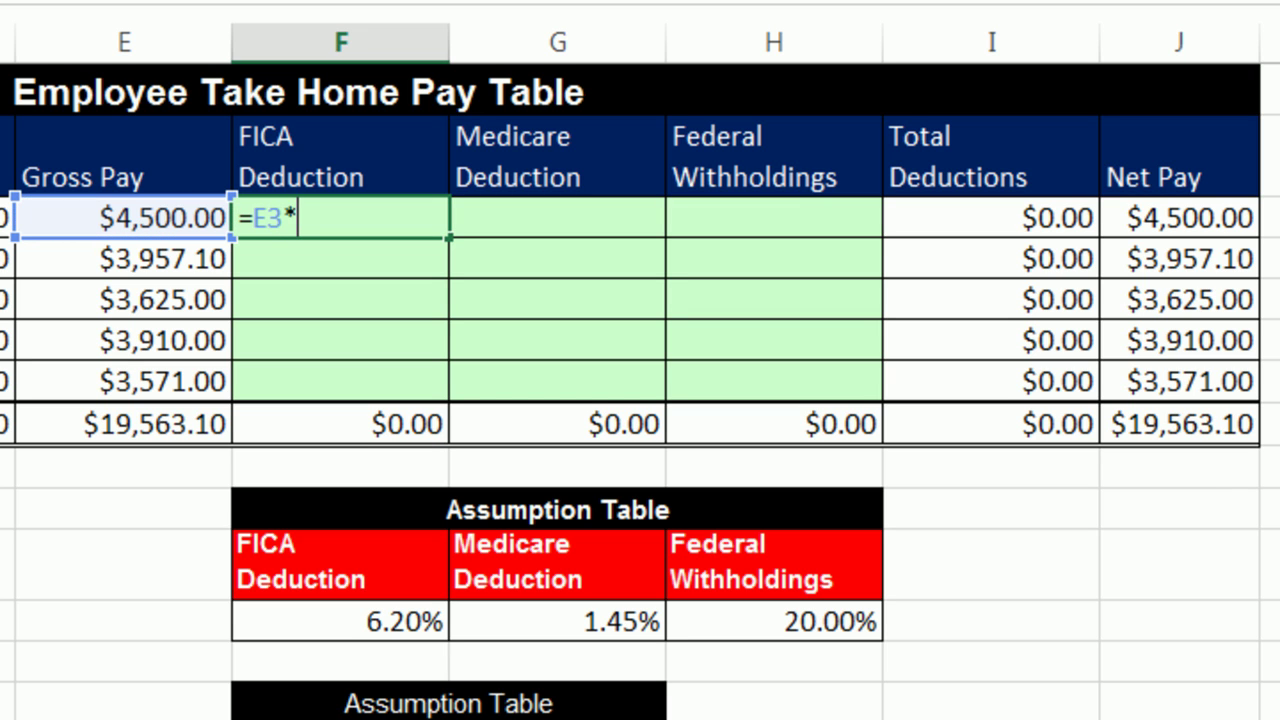
{"action": "left_click", "coordinate": [410, 626]}
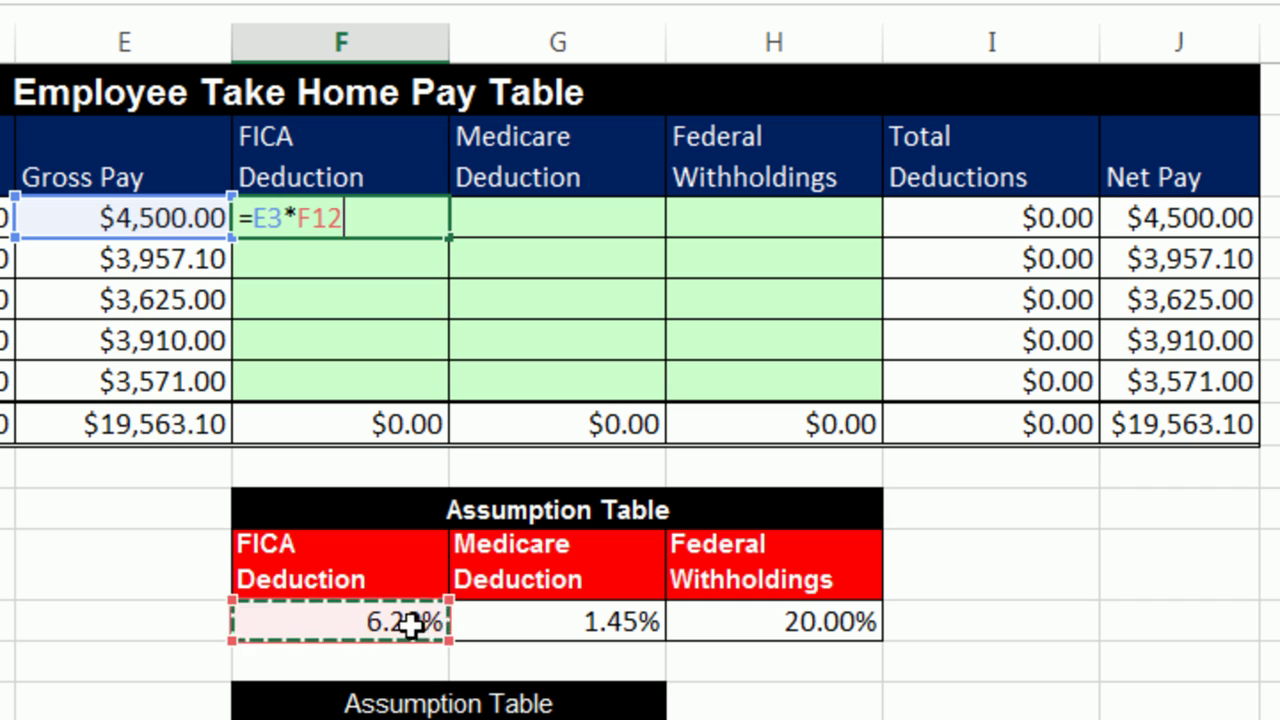
{"action": "left_click", "coordinate": [270, 222]}
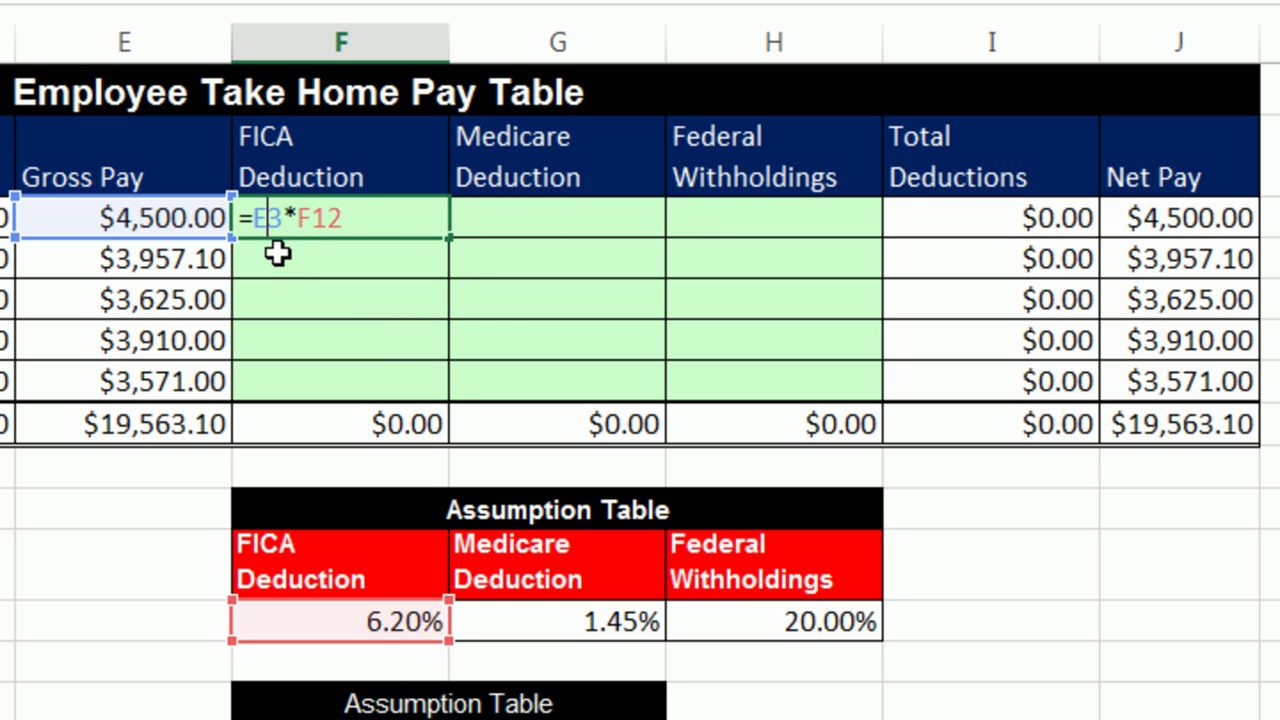
{"action": "key", "text": "F4"}
{"action": "key", "text": "F4"}
{"action": "key", "text": "F4"}
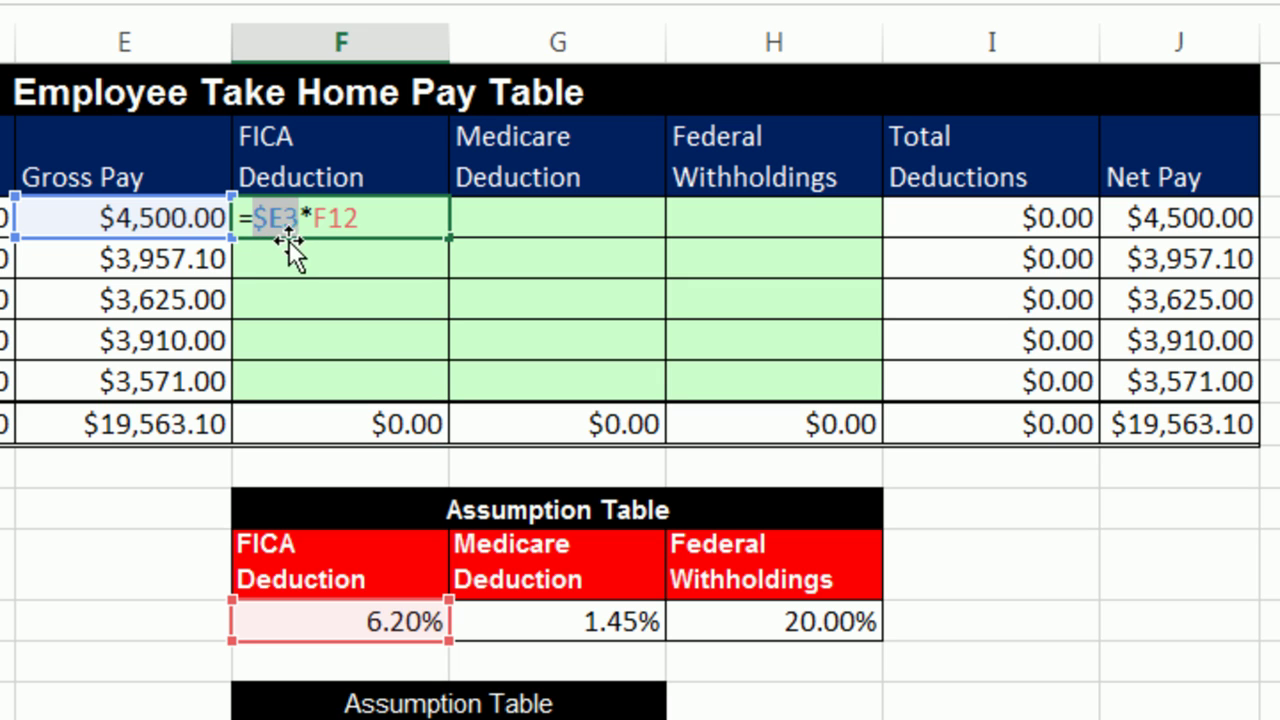
- Lock the rate row so F3 reads =$E3*F$12, giving $279.00
{"action": "left_click", "coordinate": [343, 222]}
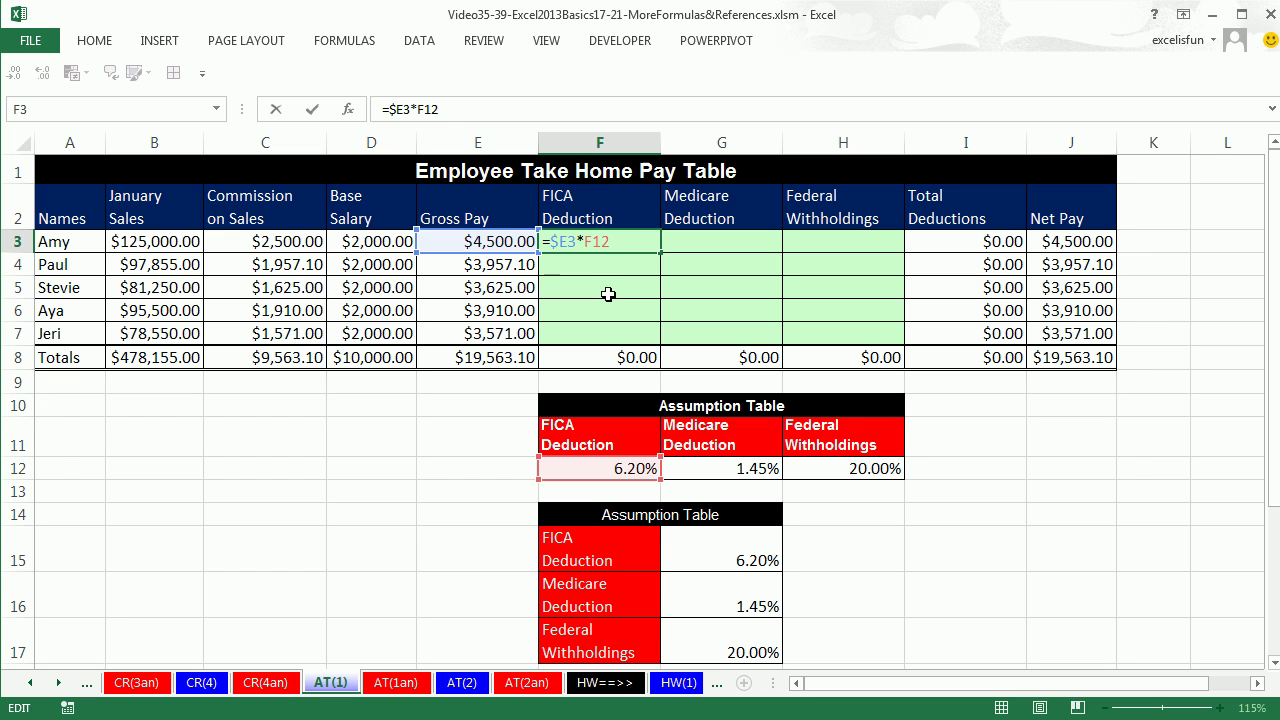
{"action": "key", "text": "F4"}
{"action": "key", "text": "F4"}
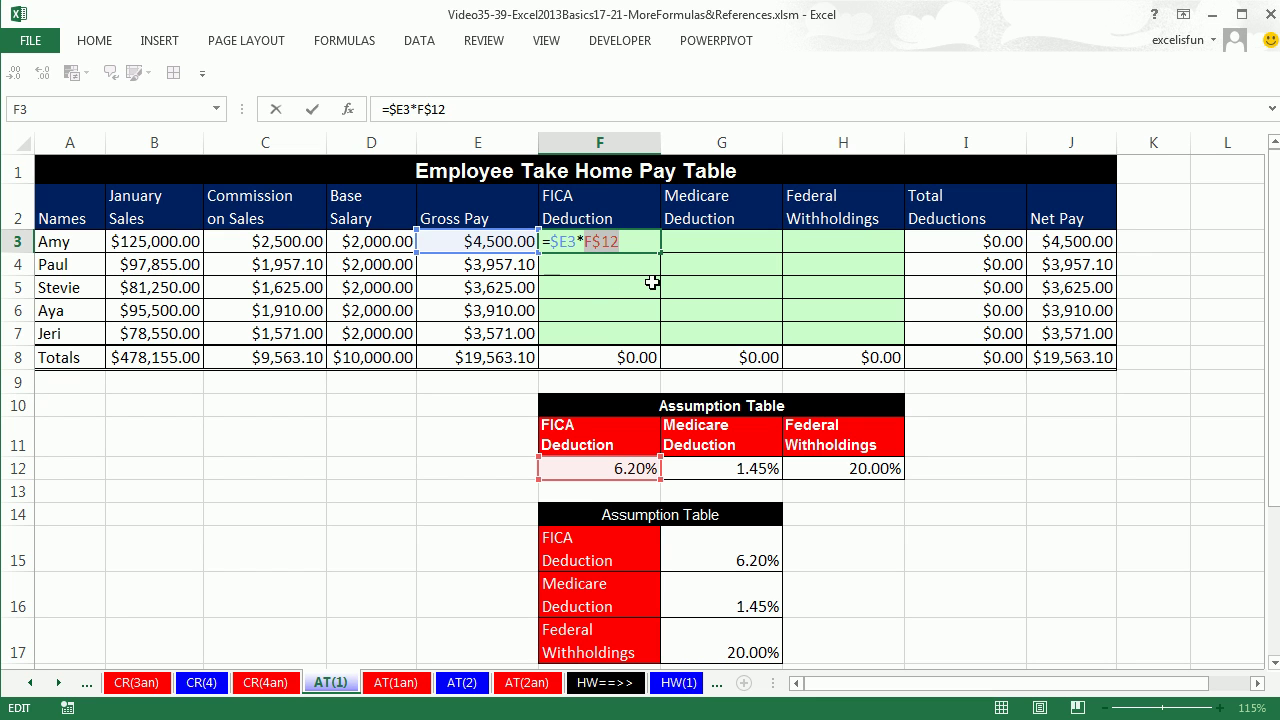
{"action": "key", "text": "ctrl+Return"}
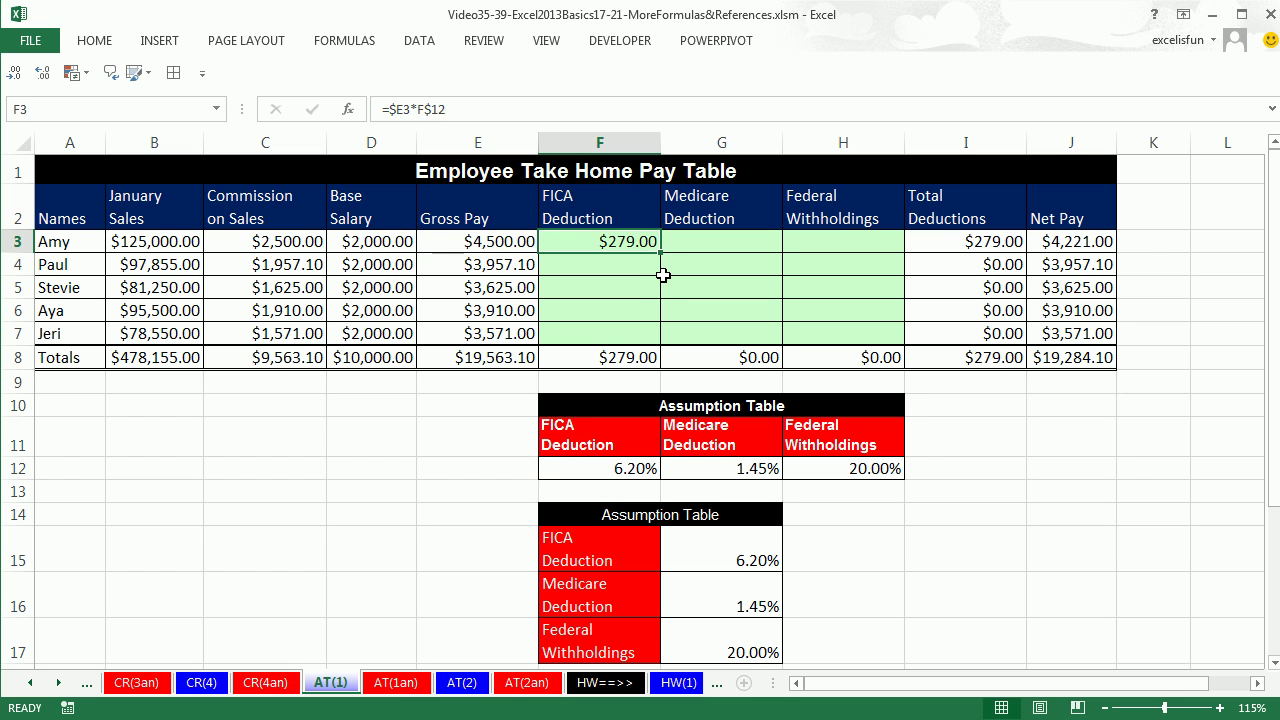
- Copy the FICA formula to all five employees and deduction columns, checking Jeri's Federal Withholdings formula
{"action": "left_click_drag", "start_coordinate": [659, 253], "coordinate": [866, 350]}
{"action": "left_click", "coordinate": [887, 333]}
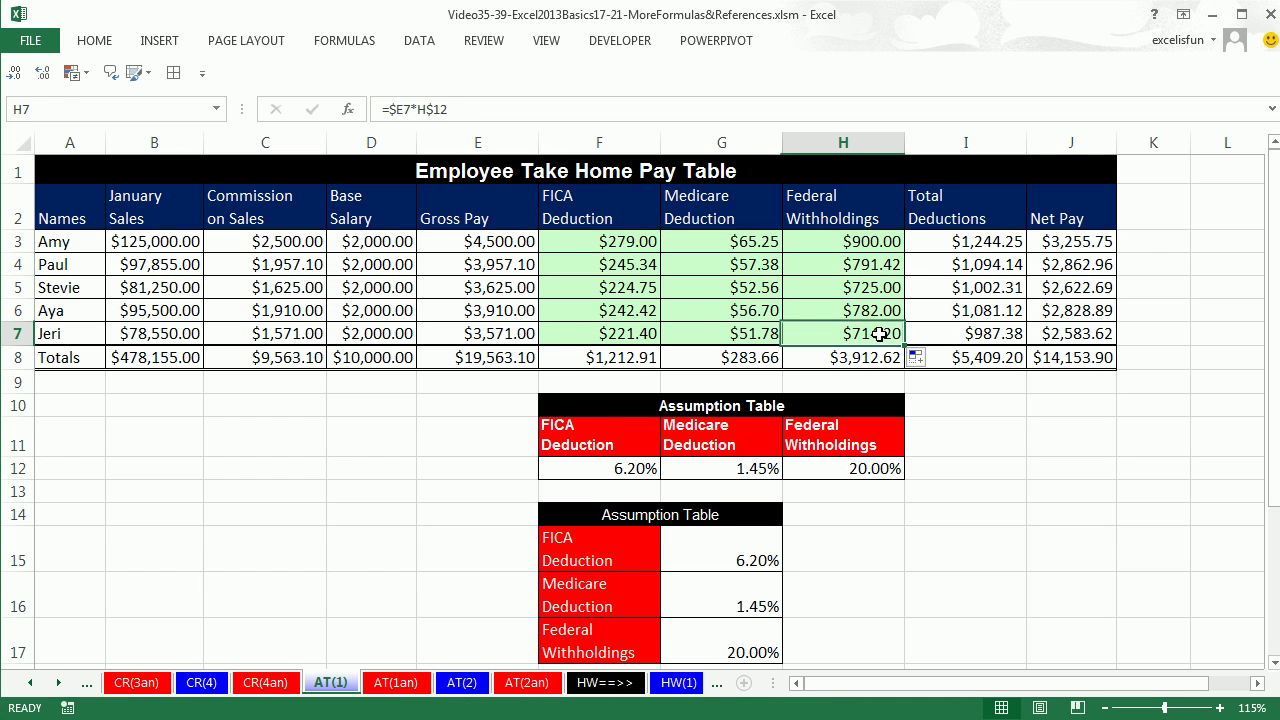
{"action": "key", "text": "F2"}
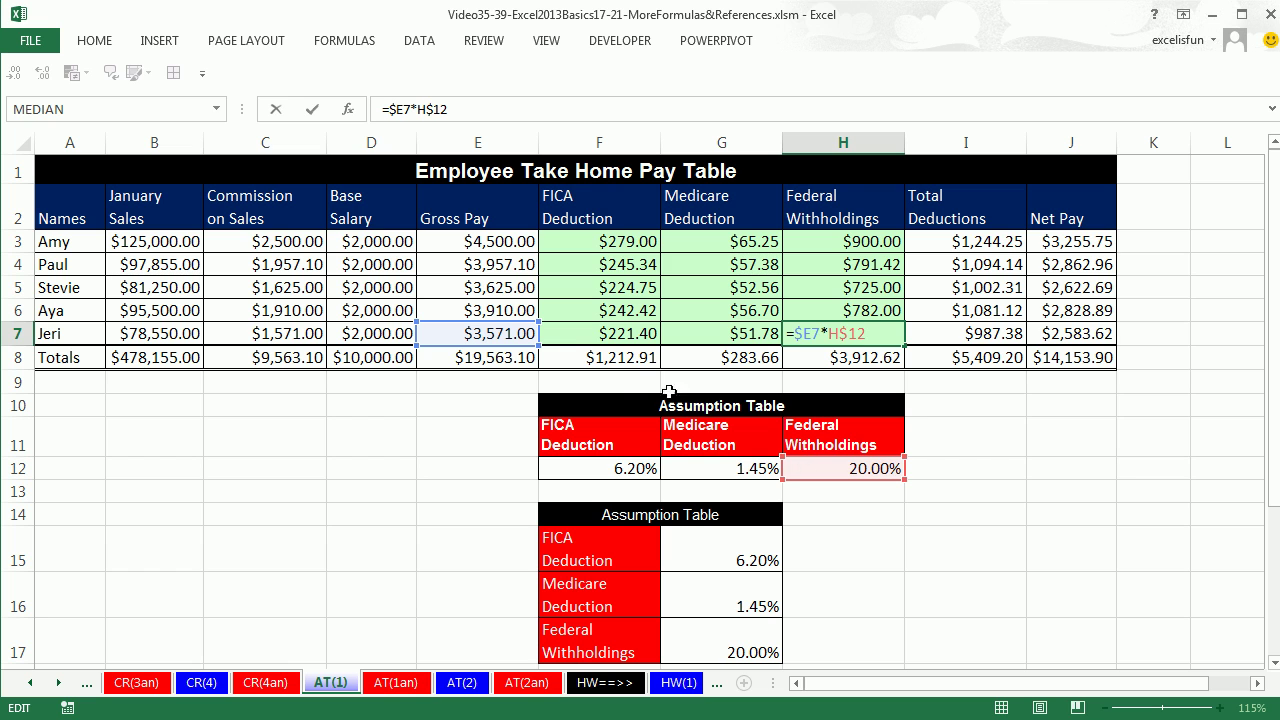
{"action": "key", "text": "ctrl+Return"}
- Total the FICA column in F8 with =SUM(F3:F7), showing $1,212.91
{"action": "key", "text": "Down"}
{"action": "key", "text": "Left"}
{"action": "key", "text": "Left"}
{"action": "key", "text": "F2"}
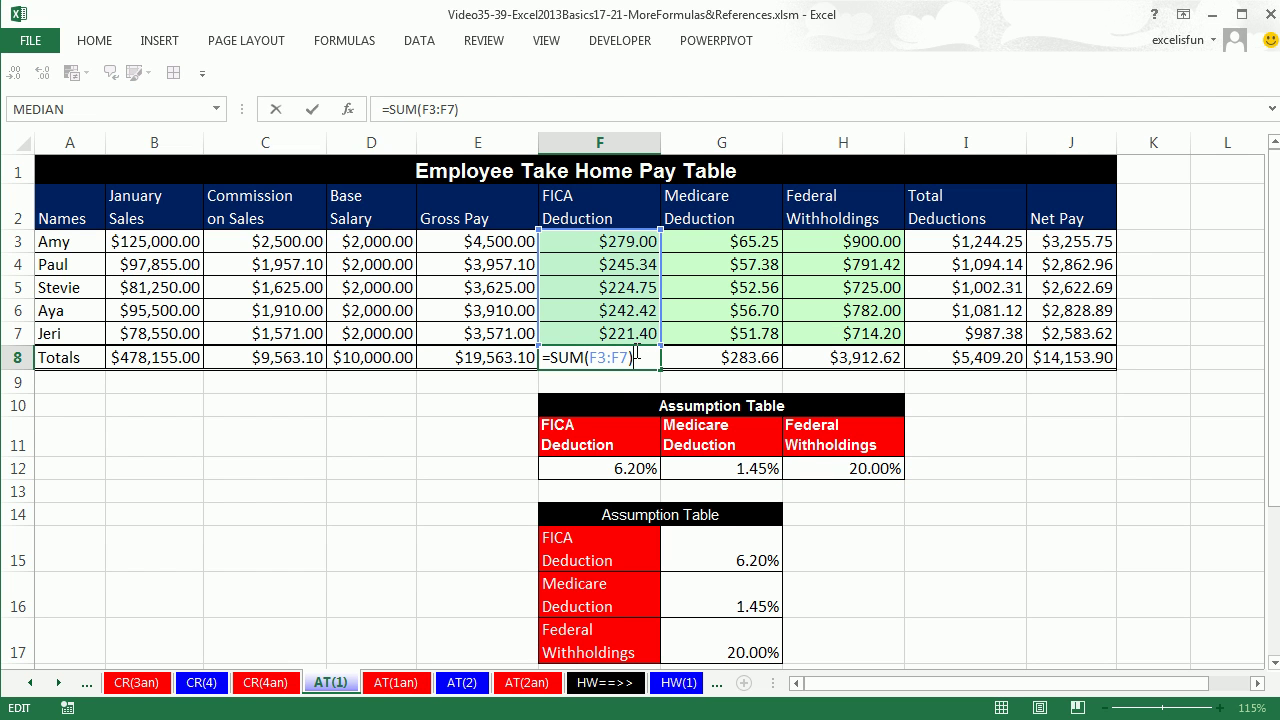
{"action": "key", "text": "ctrl+Return"}
{"action": "key", "text": "ctrl+bracketleft"}
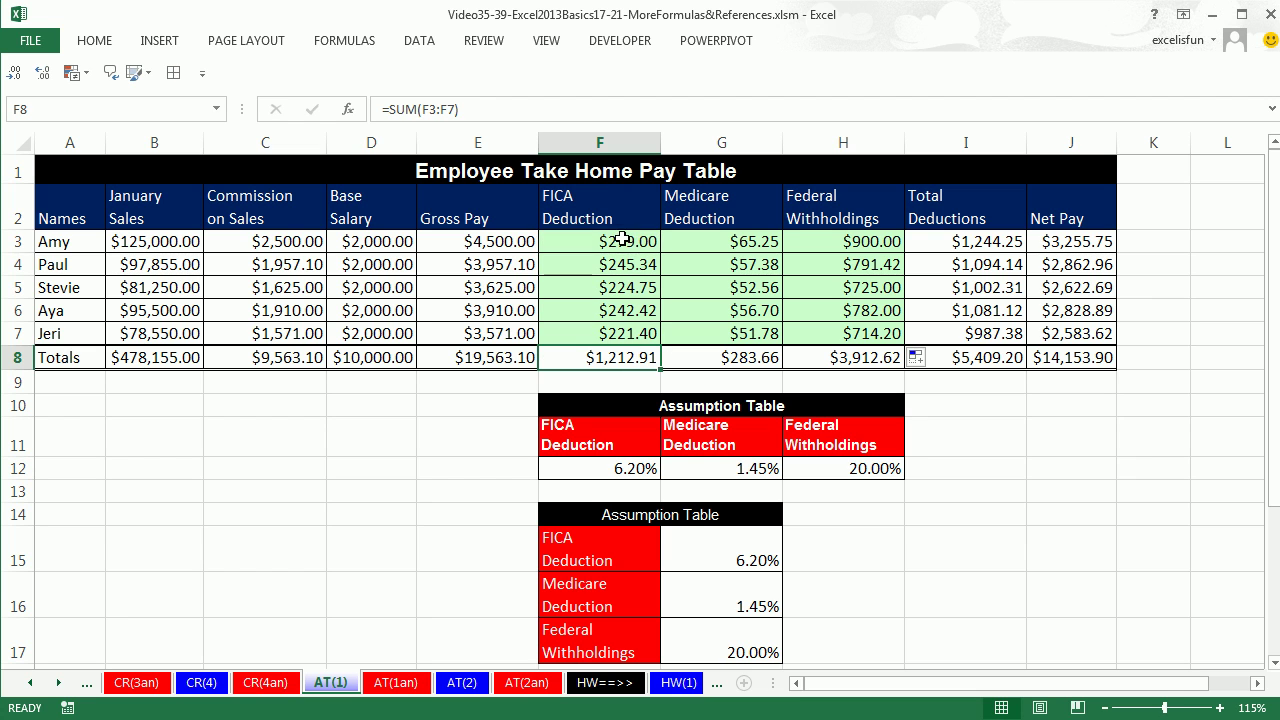
{"action": "left_click", "coordinate": [623, 241]}
- Wrap Amy's FICA formula as =ROUND($E3*F$12,2)
{"action": "key", "text": "F2"}
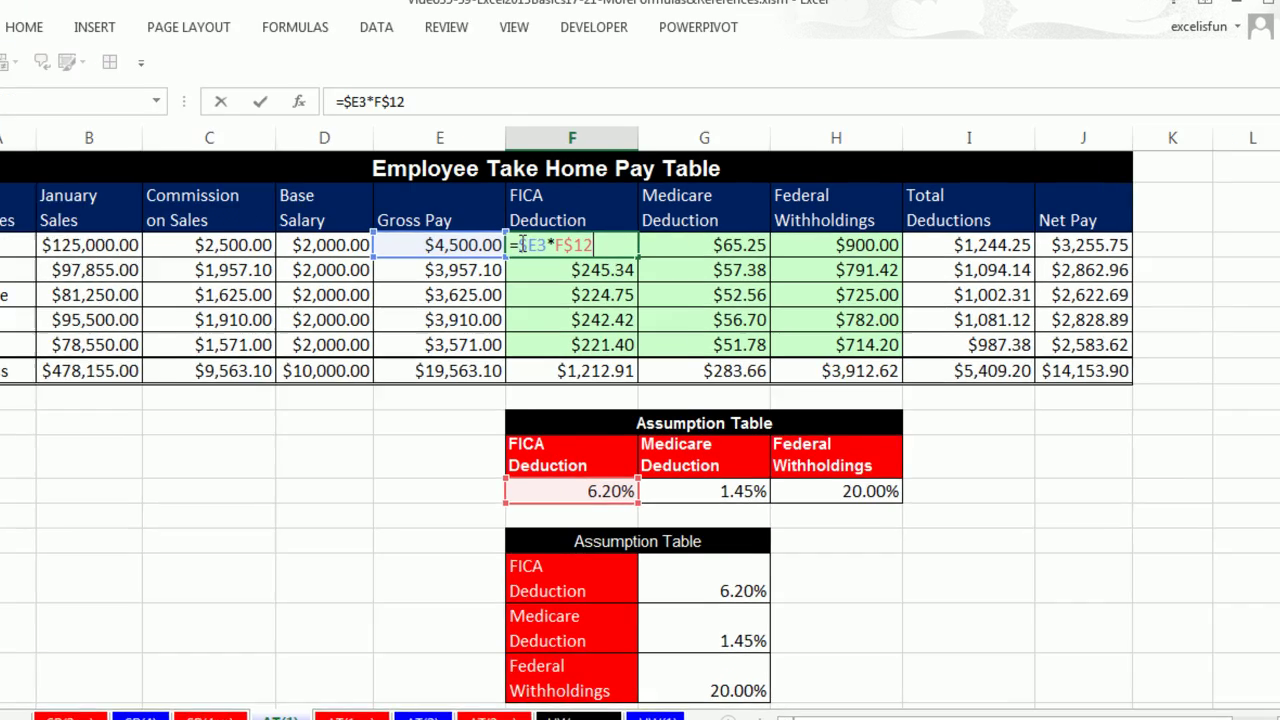
{"action": "left_click", "coordinate": [517, 245]}
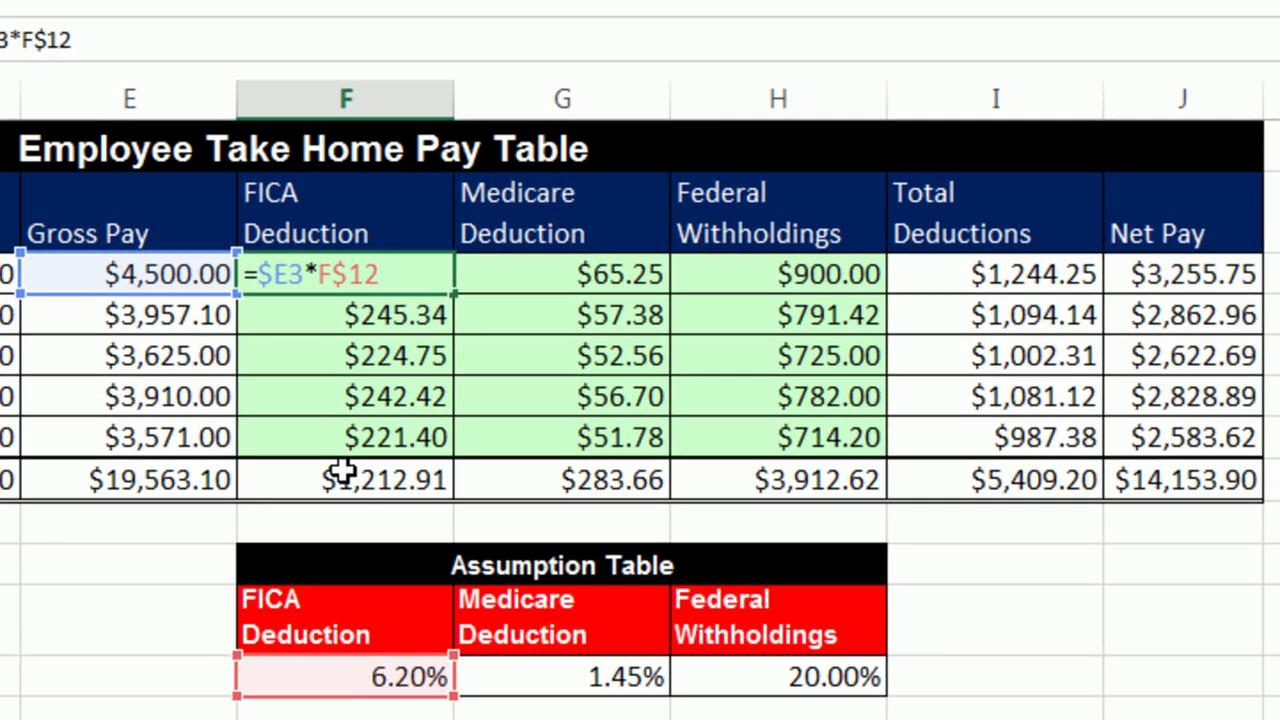
{"action": "type", "text": "round"}
{"action": "key", "text": "Tab"}
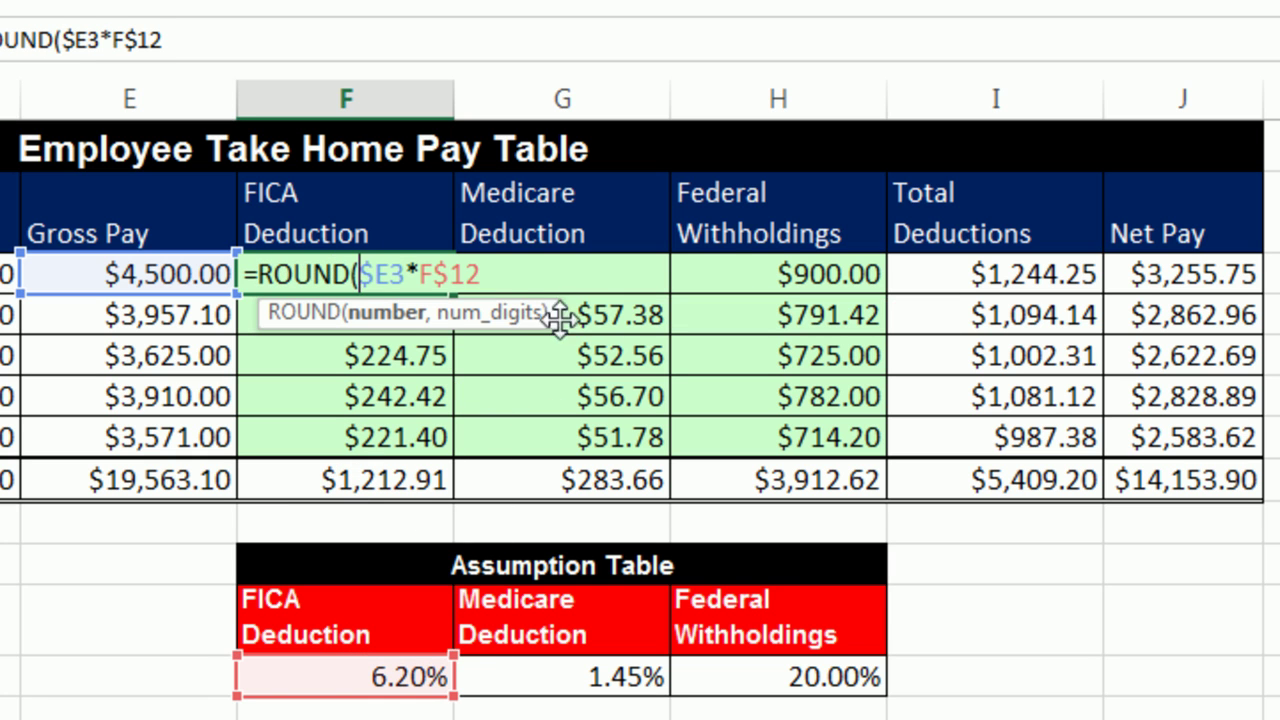
{"action": "type", "text": ",2)"}
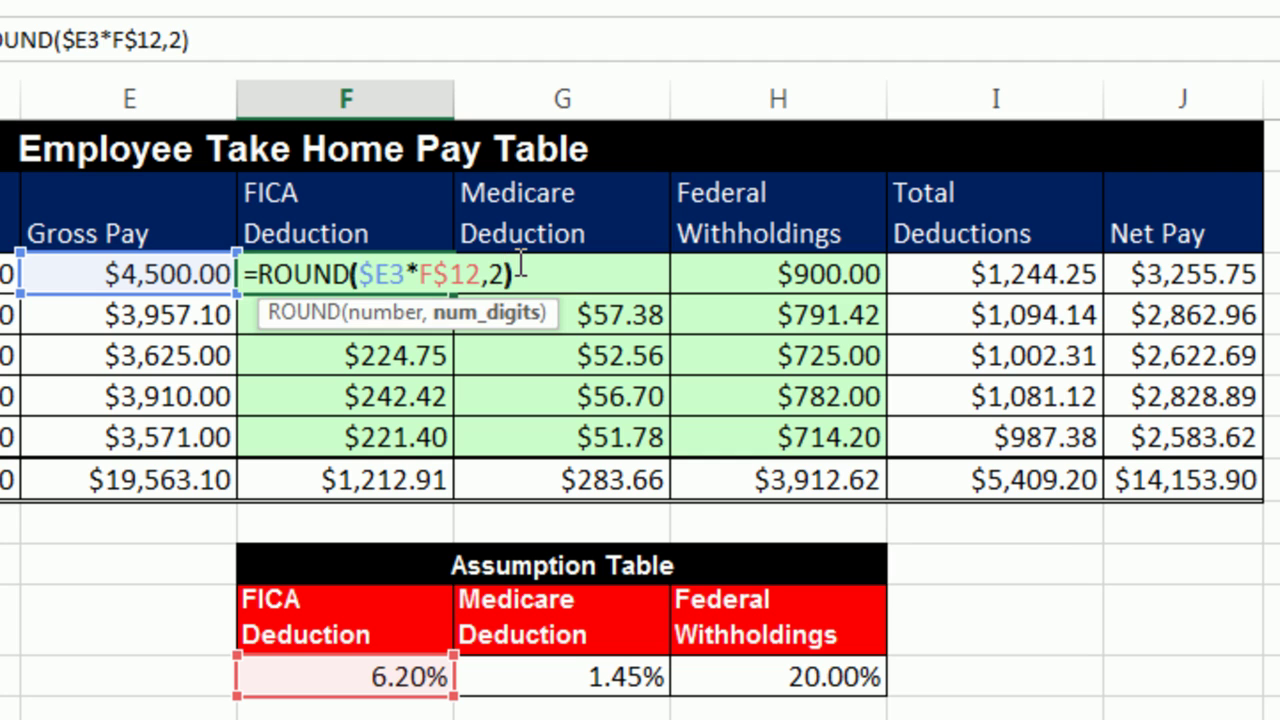
{"action": "key", "text": "ctrl+Return"}
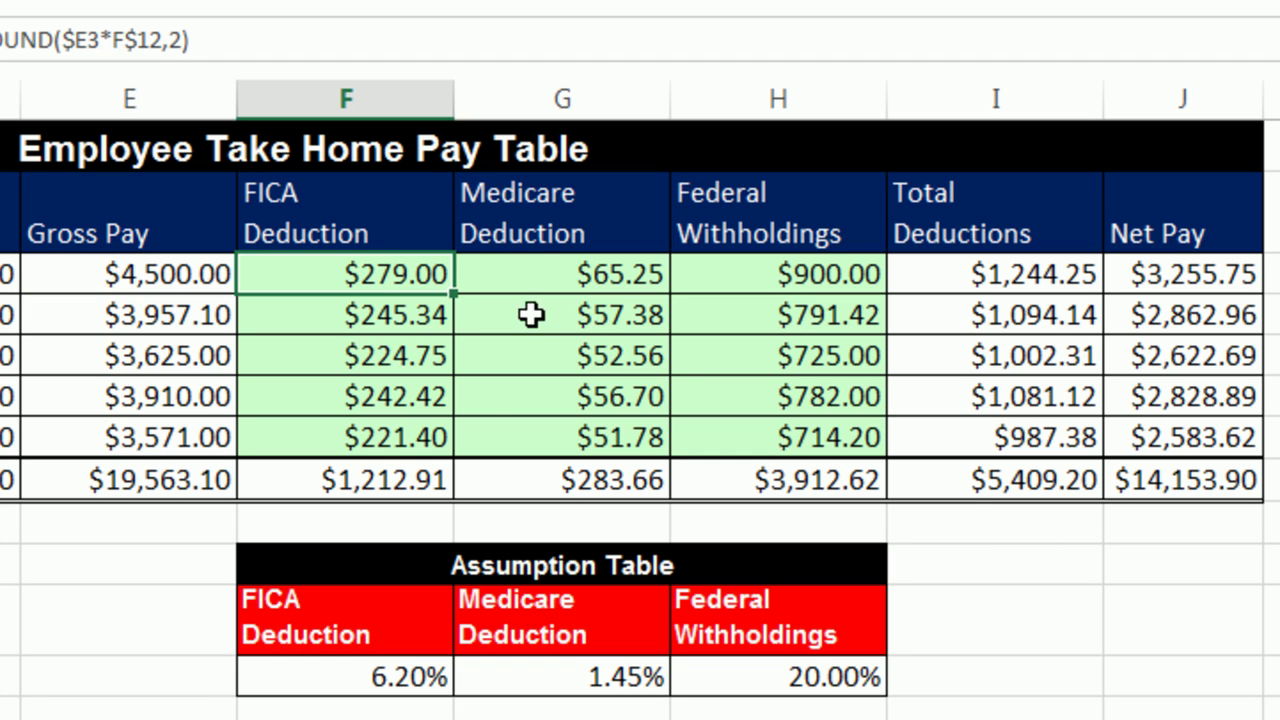
- Fill the rounded formula down to Jeri's row and across to Federal Withholdings, checking H7
{"action": "left_click_drag", "start_coordinate": [453, 296], "coordinate": [455, 460]}
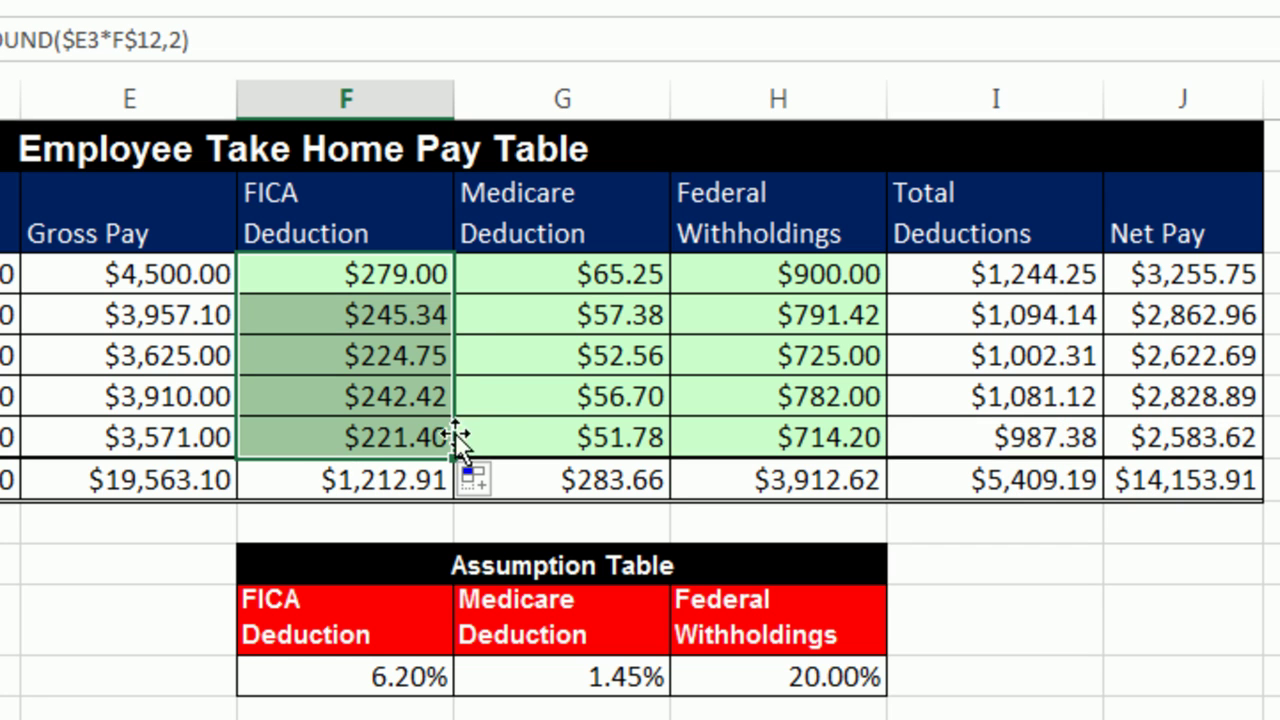
{"action": "left_click_drag", "start_coordinate": [455, 457], "coordinate": [814, 446]}
{"action": "left_click", "coordinate": [800, 440]}
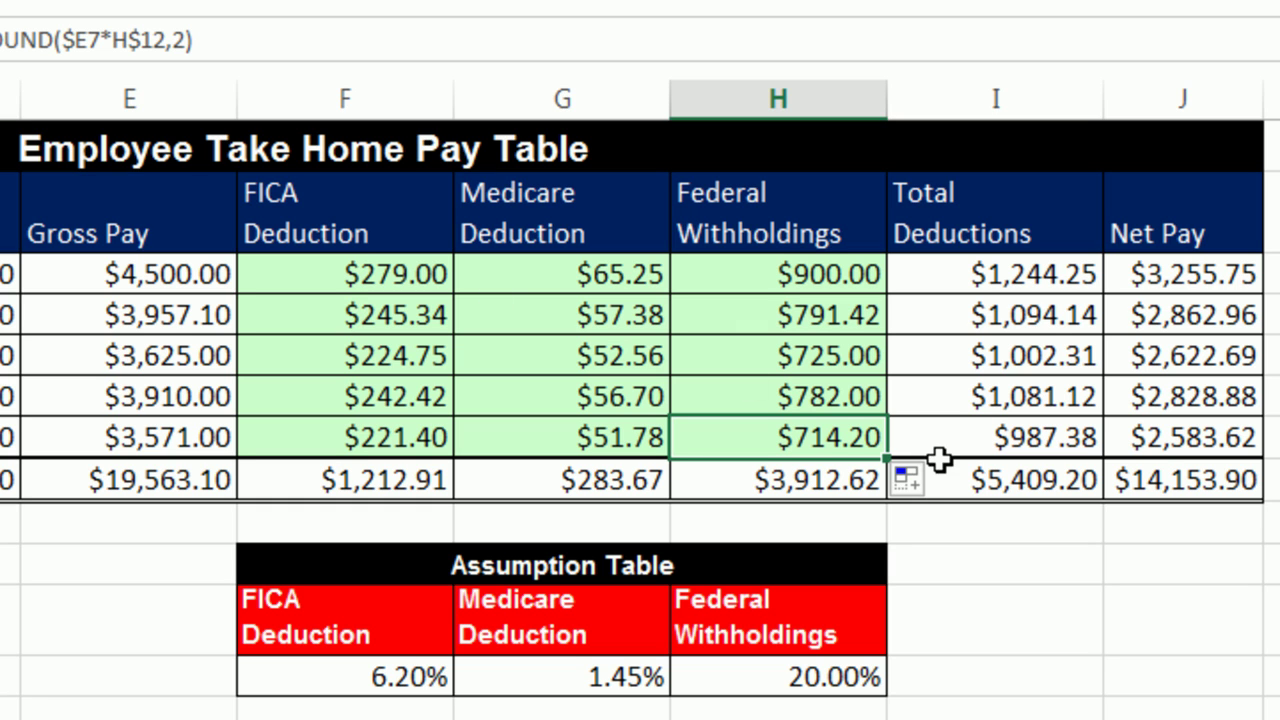
{"action": "key", "text": "F2"}
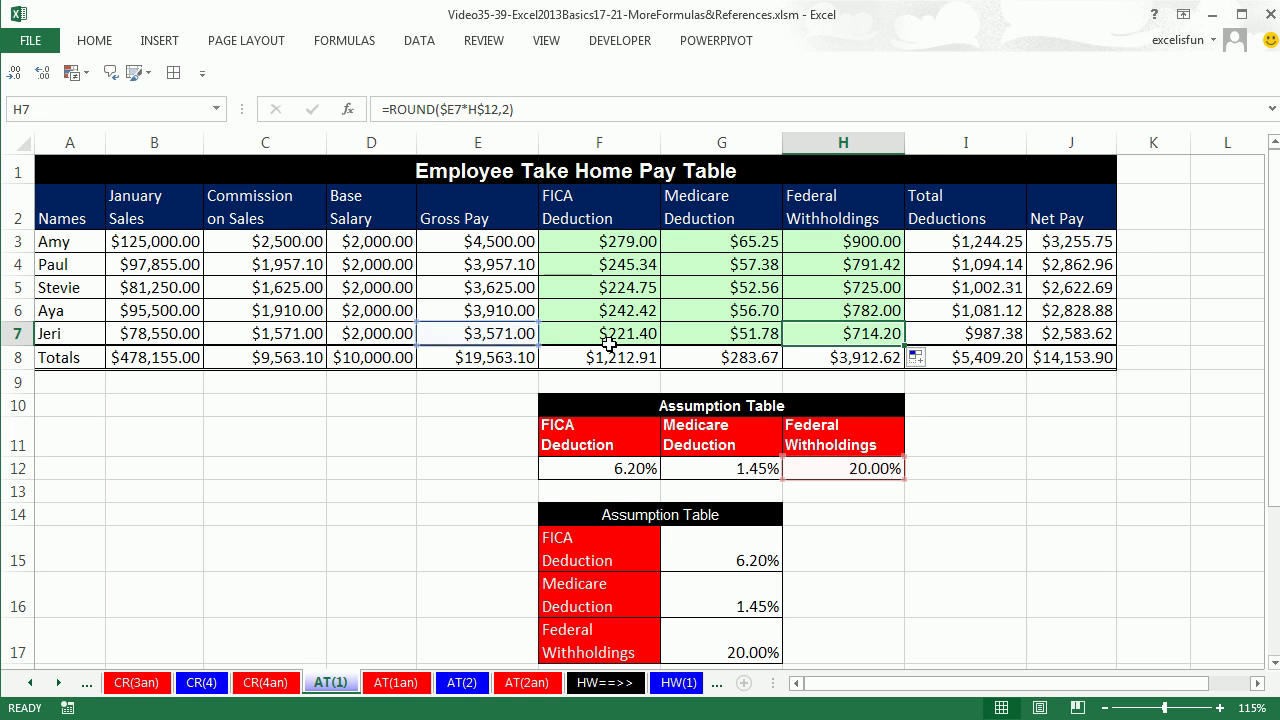
{"action": "key", "text": "Escape"}
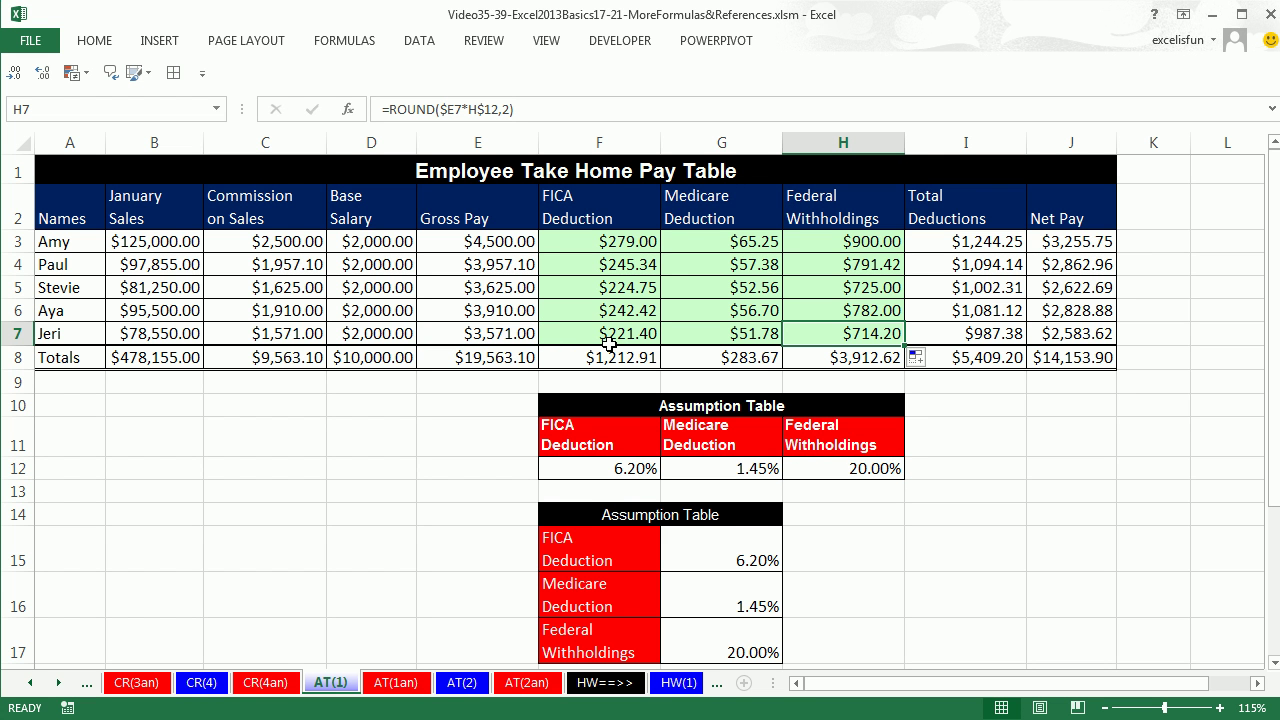
{"action": "left_click_drag", "start_coordinate": [570, 196], "coordinate": [839, 212]}
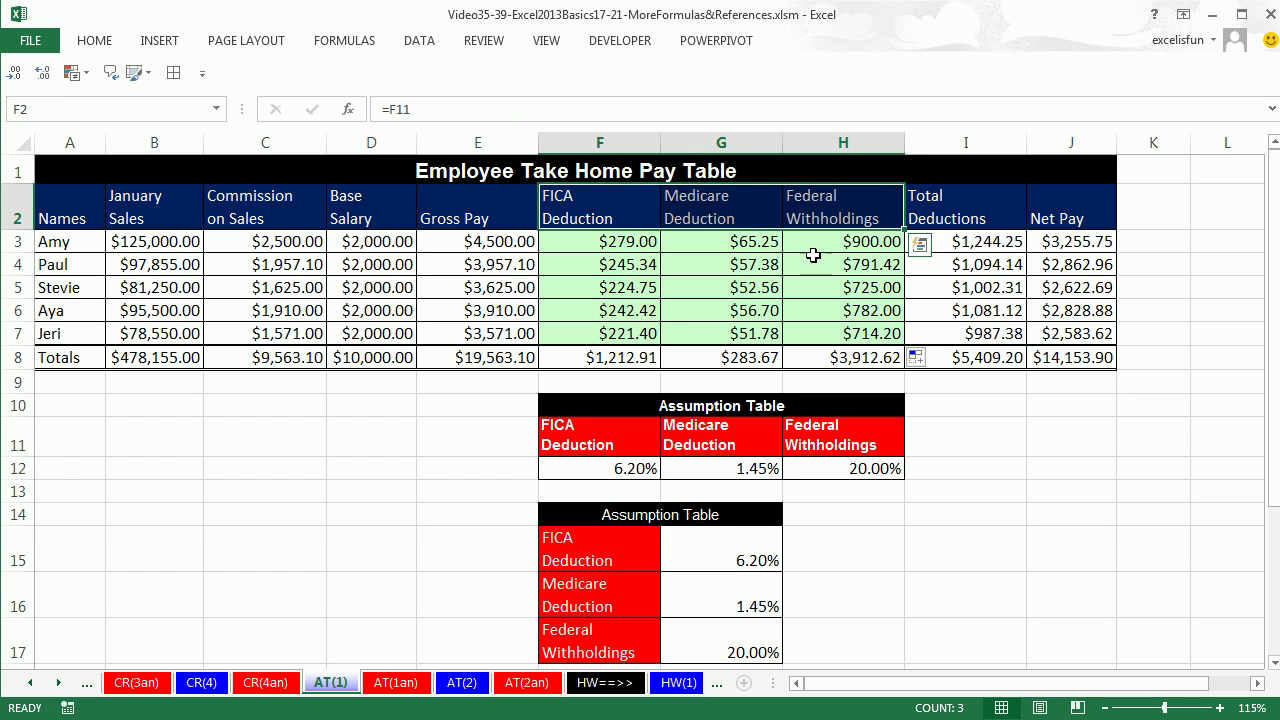
{"action": "left_click_drag", "start_coordinate": [600, 445], "coordinate": [850, 457]}
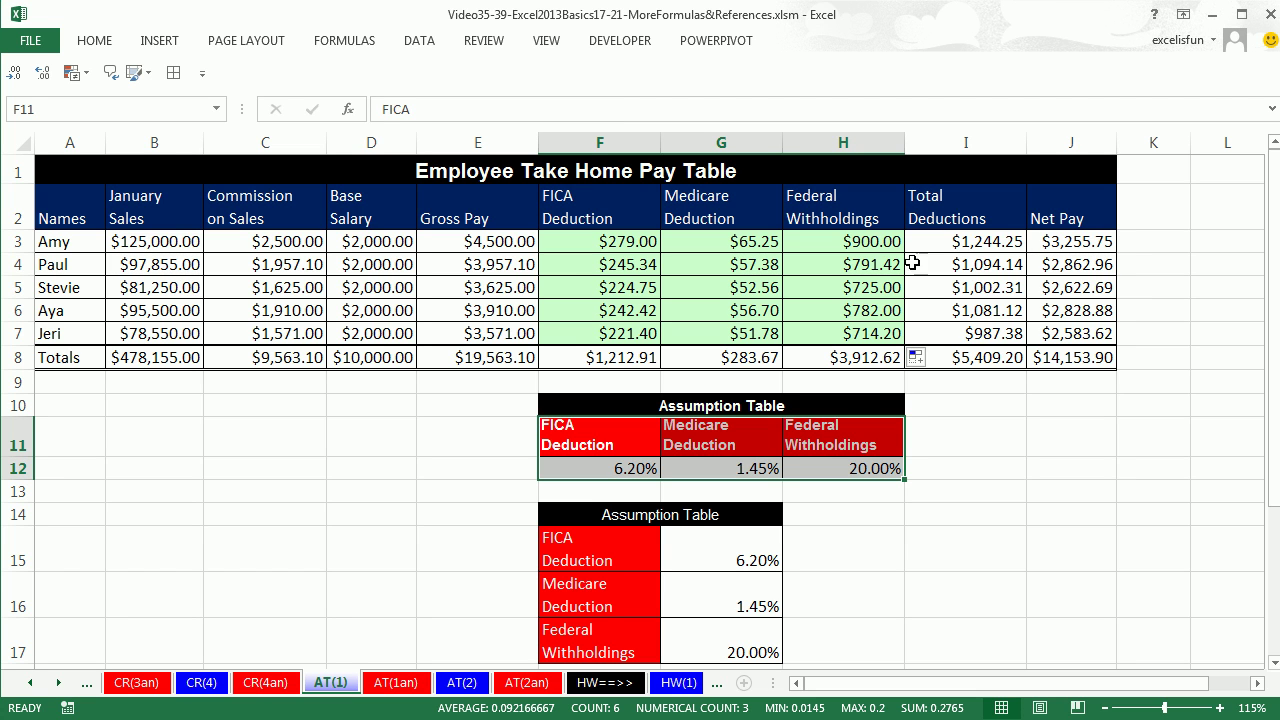
- Insert a blank column before the Federal Withholdings column
{"action": "left_click", "coordinate": [835, 142]}
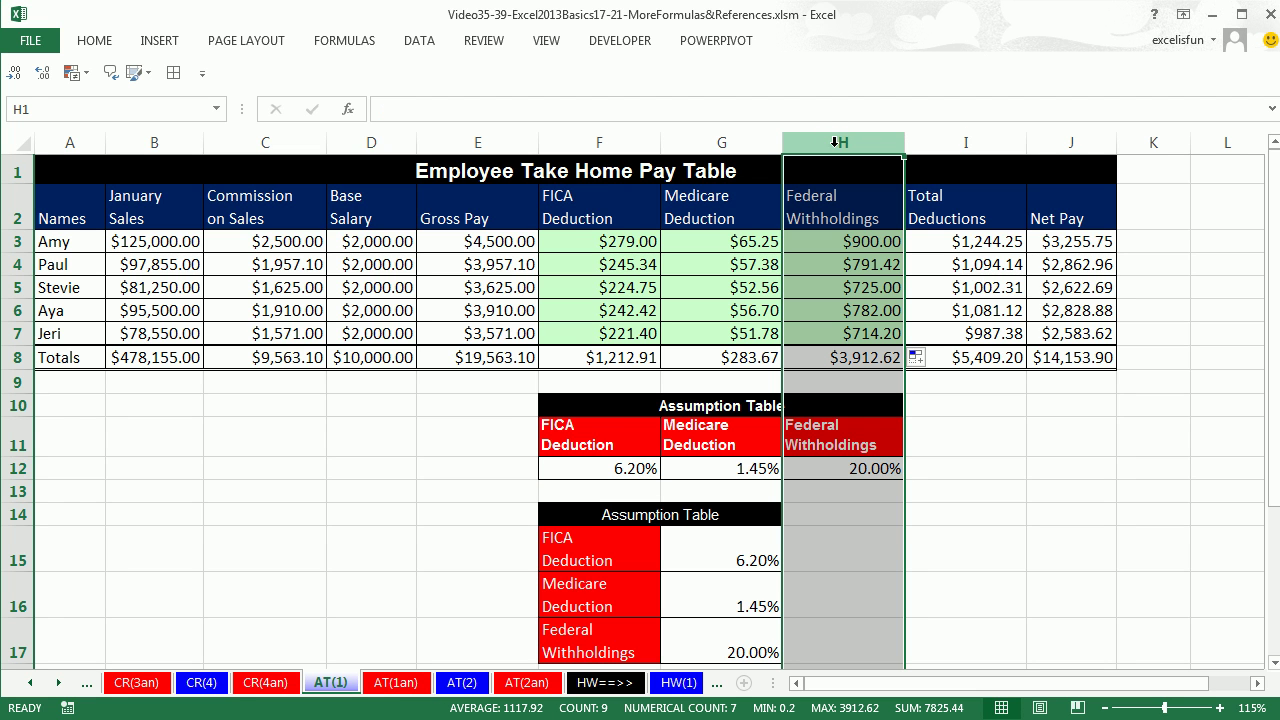
{"action": "right_click", "coordinate": [809, 141]}
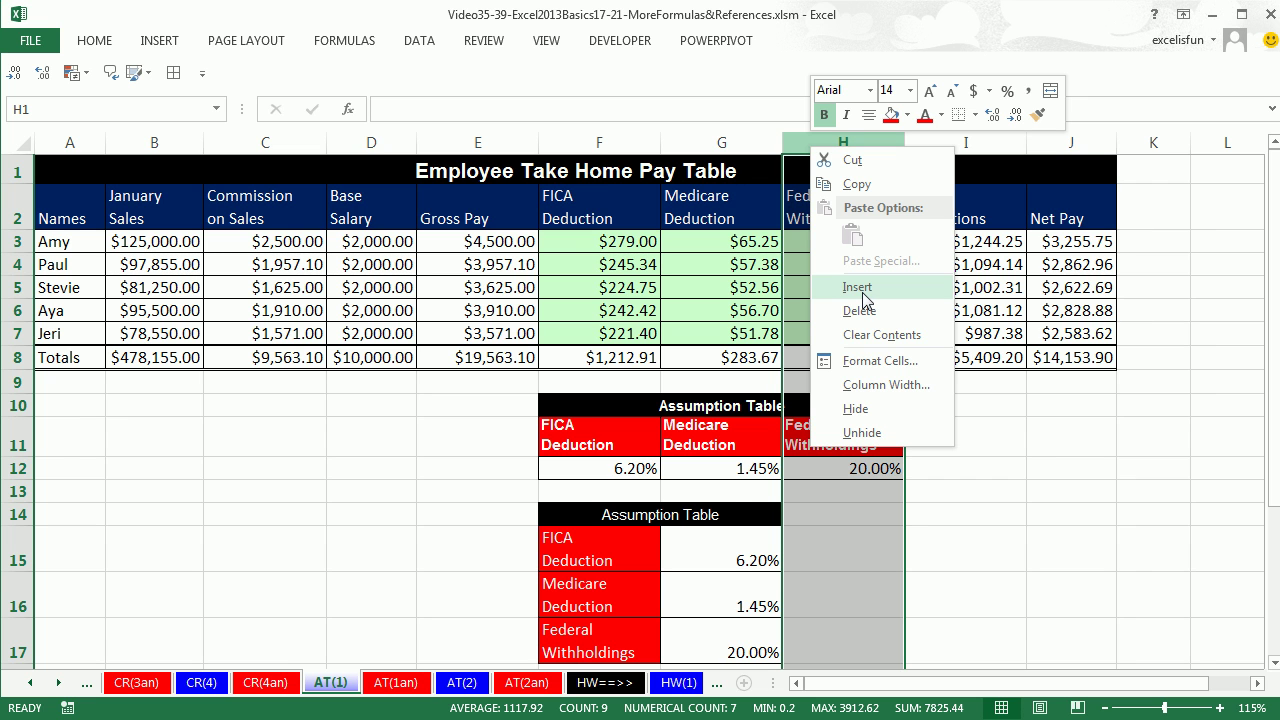
{"action": "left_click", "coordinate": [857, 287]}
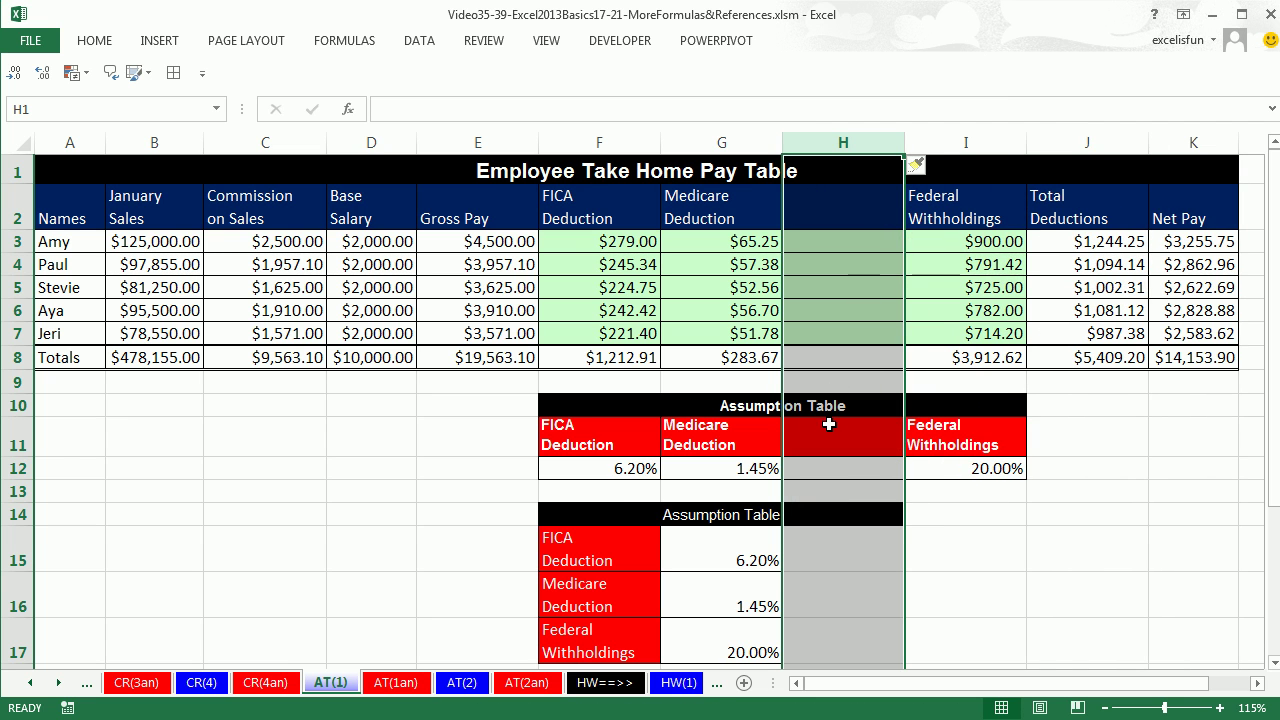
- Enter a Pension heading in H11 with a 2% rate in H12
{"action": "left_click", "coordinate": [829, 417]}
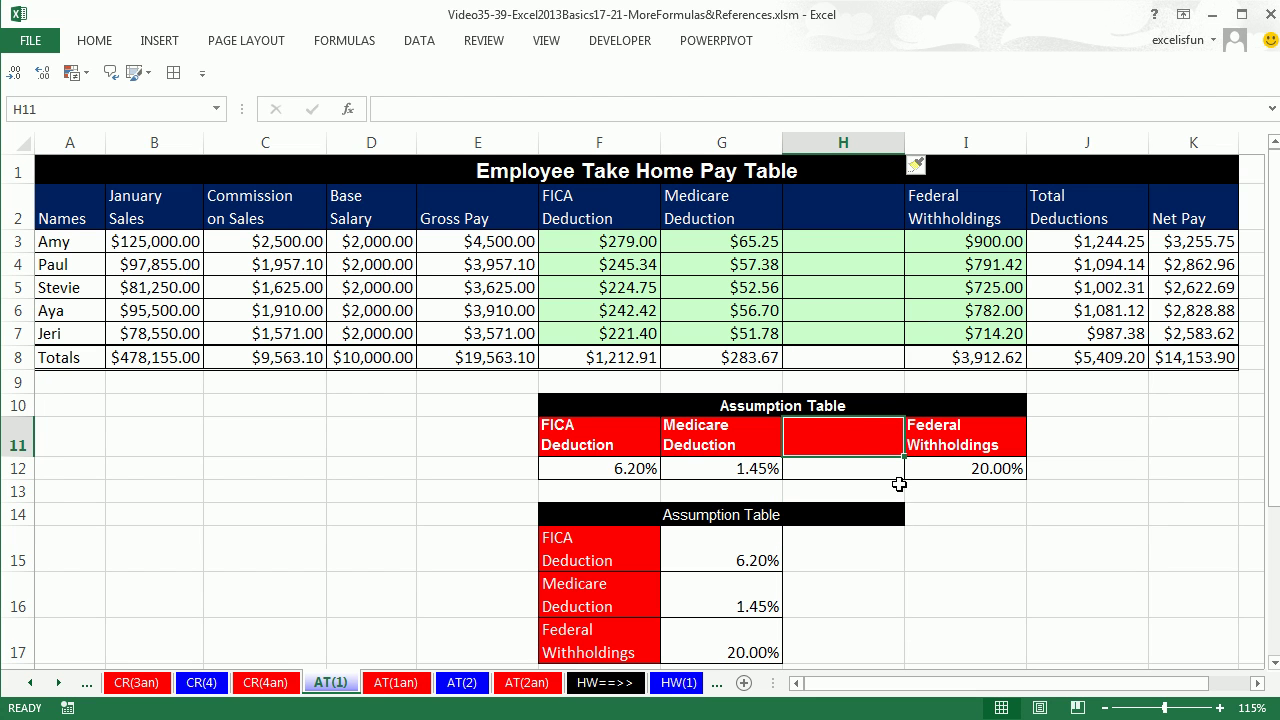
{"action": "type", "text": "Pension"}
{"action": "key", "text": "Return"}
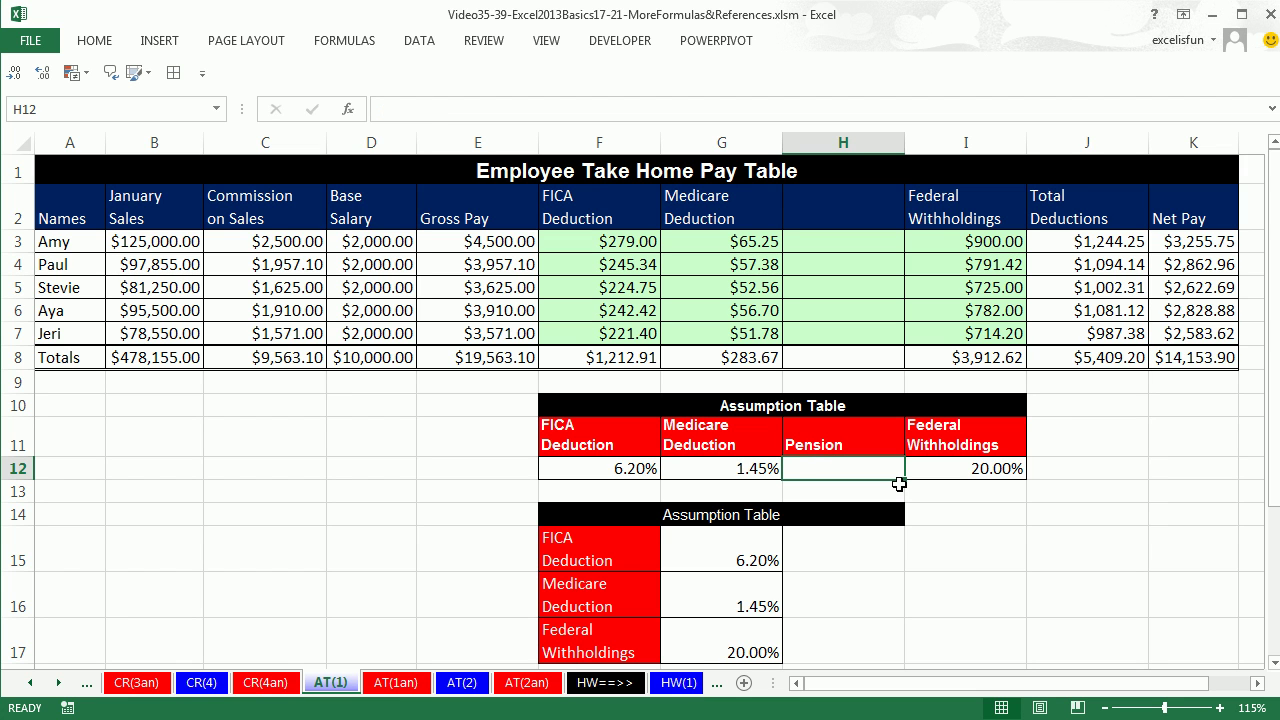
{"action": "type", "text": "2%"}
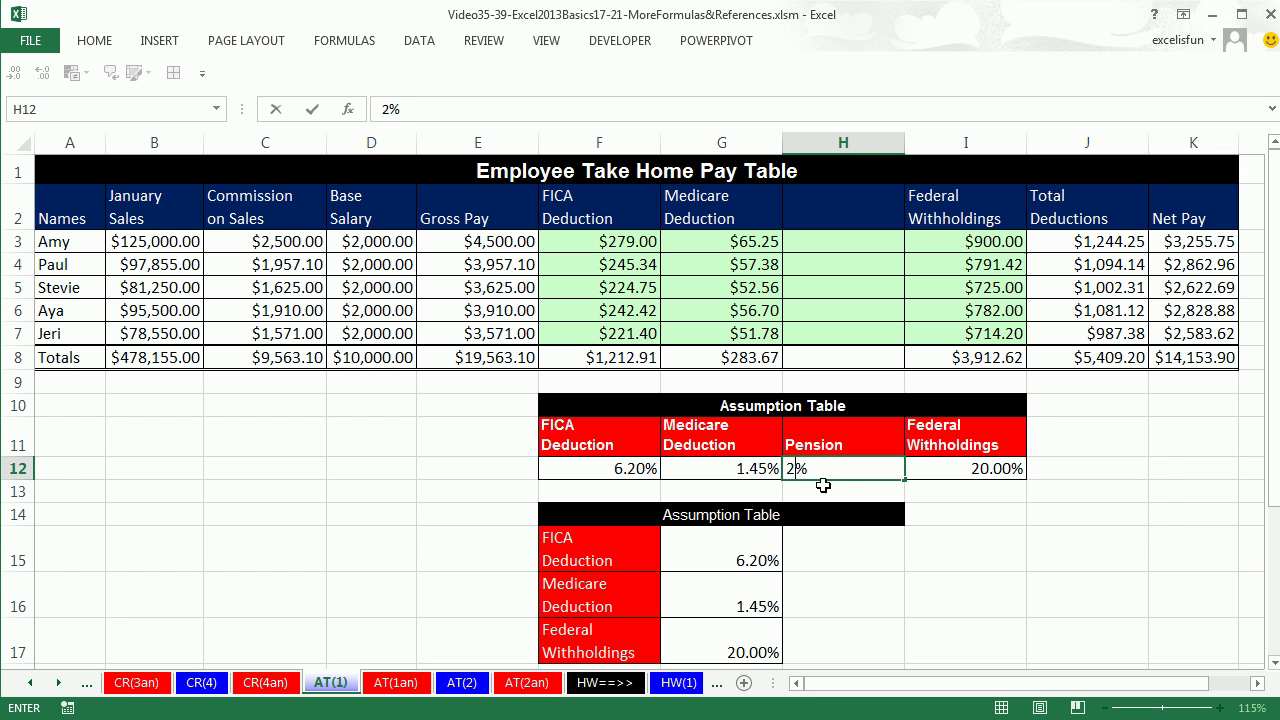
{"action": "key", "text": "Return"}
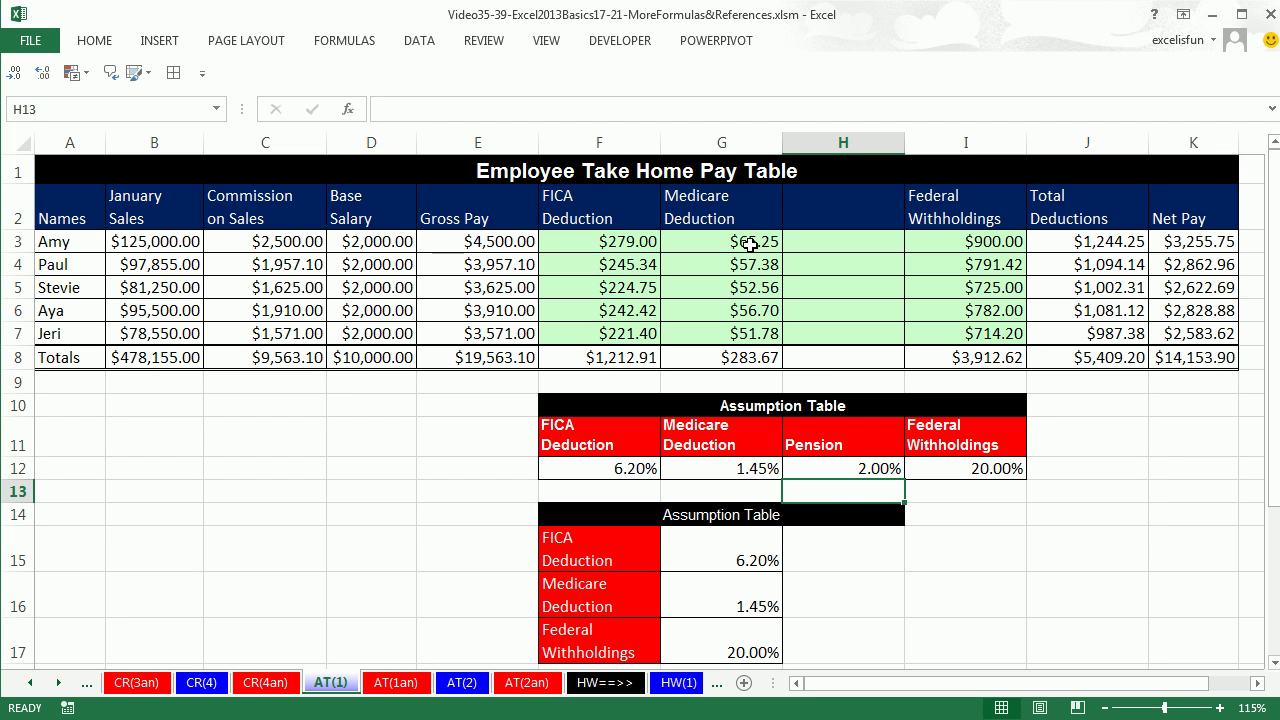
- Add an AutoSum total at the bottom of the Medicare column
{"action": "left_click_drag", "start_coordinate": [748, 216], "coordinate": [772, 362]}
{"action": "left_click", "coordinate": [765, 360]}
{"action": "key", "text": "alt+equal"}
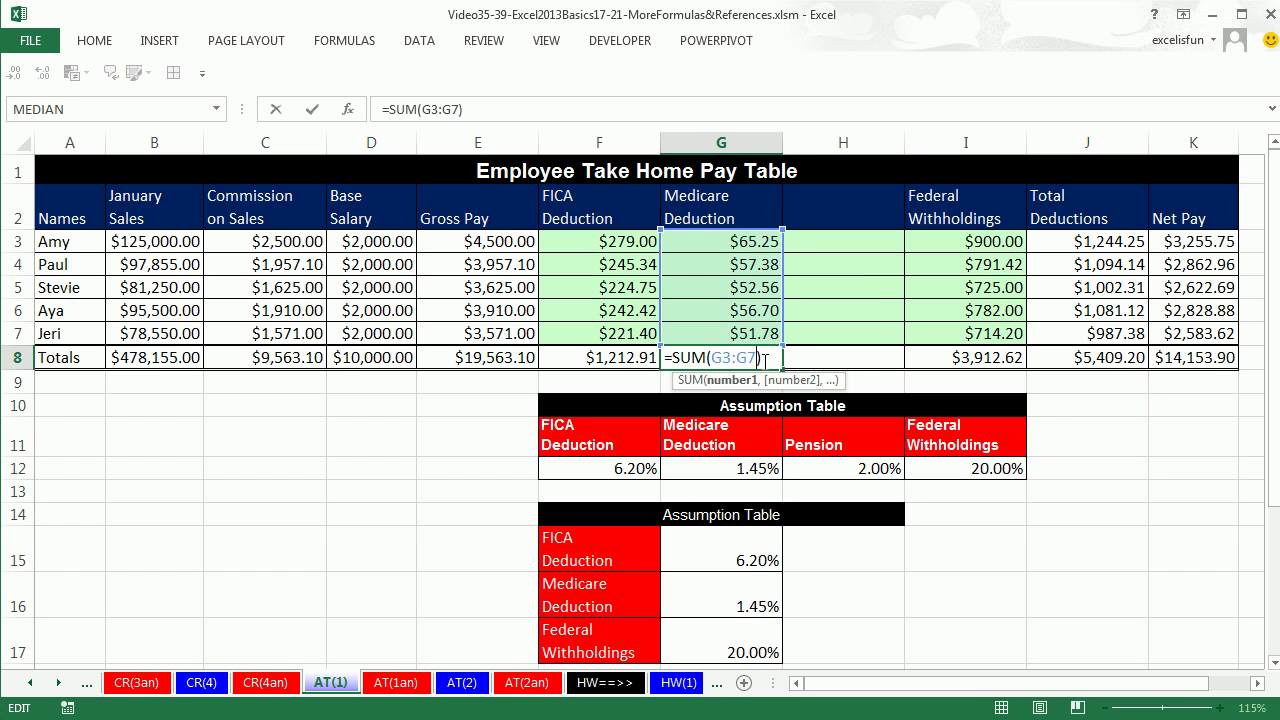
{"action": "key", "text": "Return"}
- Link the Medicare heading G2 to =G11 and check Amy's Medicare formula
{"action": "left_click", "coordinate": [740, 215]}
{"action": "type", "text": "=G11"}
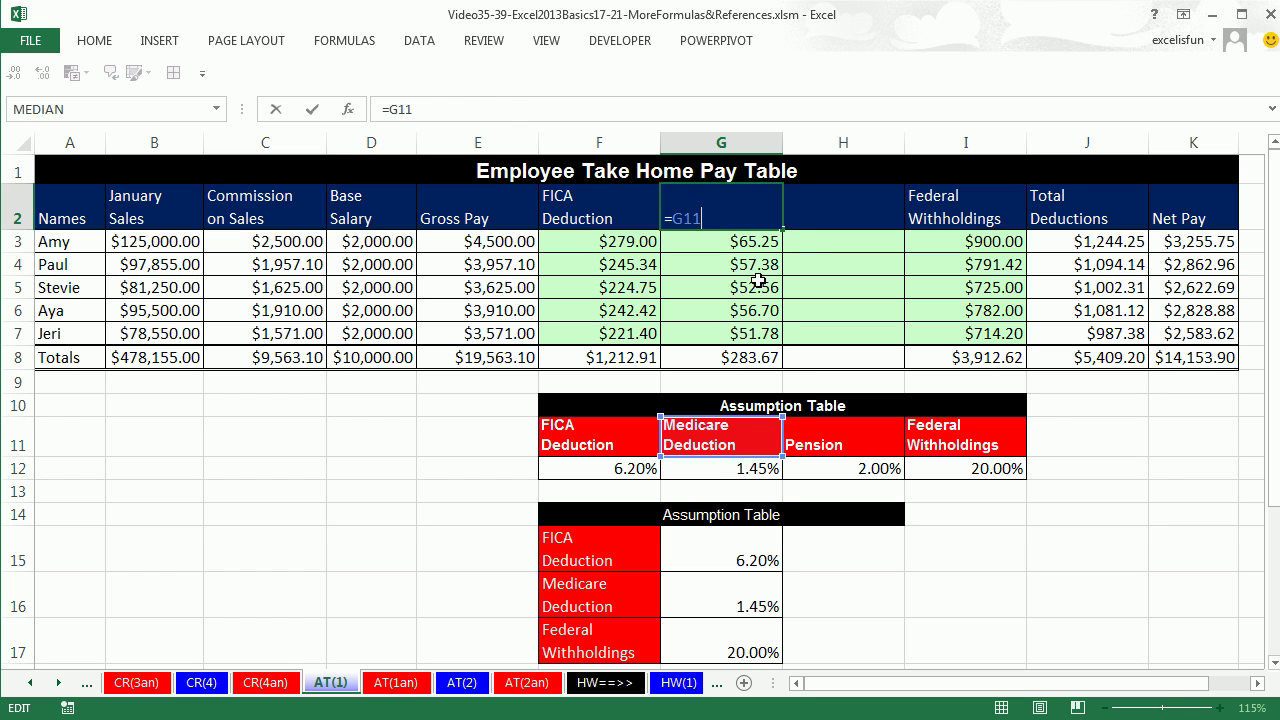
{"action": "key", "text": "ctrl+Return"}
{"action": "double_click", "coordinate": [748, 242]}
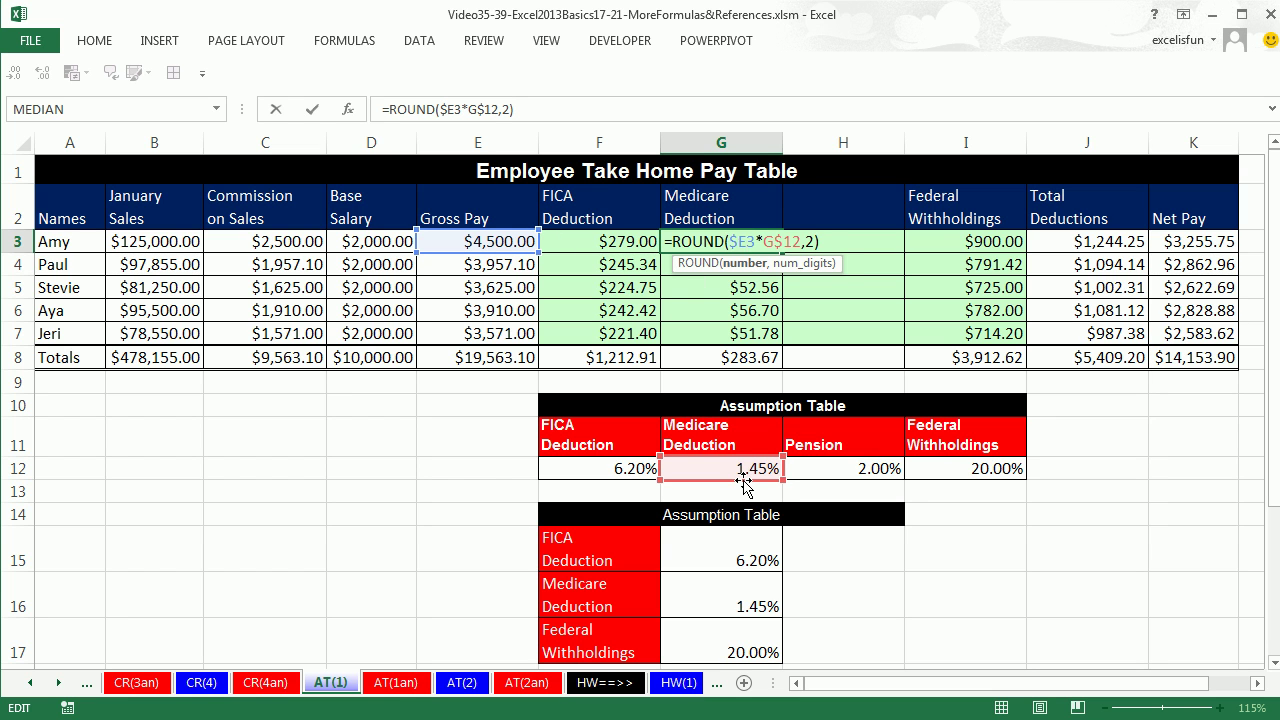
{"action": "key", "text": "Return"}
- Copy the Medicare column into Pension and verify its ROUND formulas and $391.26 total
{"action": "left_click_drag", "start_coordinate": [744, 218], "coordinate": [890, 372]}
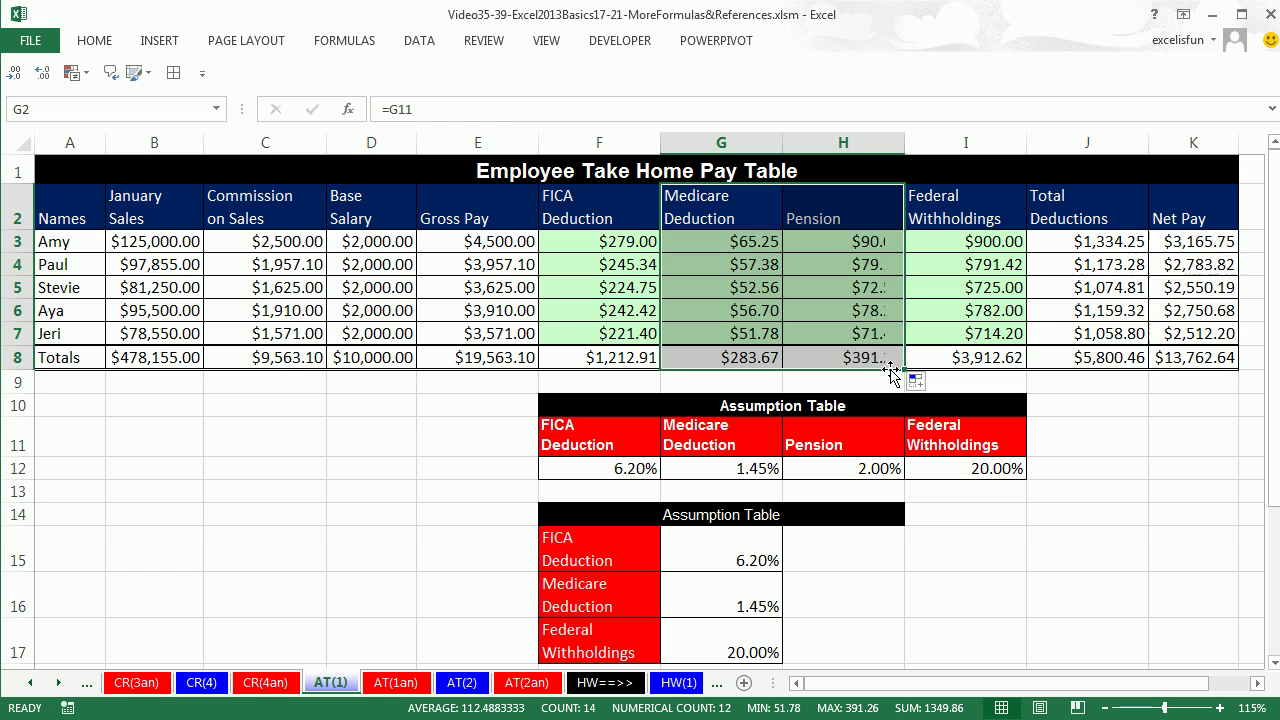
{"action": "double_click", "coordinate": [871, 242]}
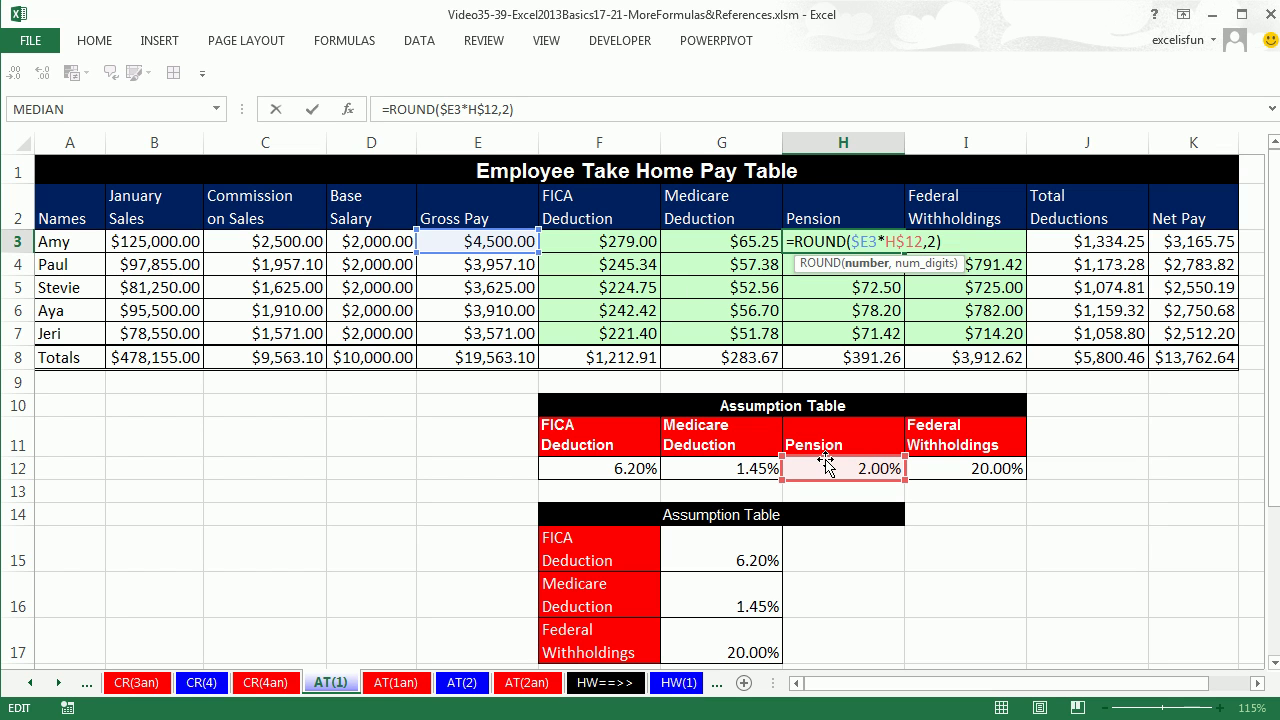
{"action": "key", "text": "Escape"}
{"action": "double_click", "coordinate": [830, 334]}
{"action": "key", "text": "Escape"}
{"action": "left_click", "coordinate": [855, 354]}
{"action": "key", "text": "alt+equal"}
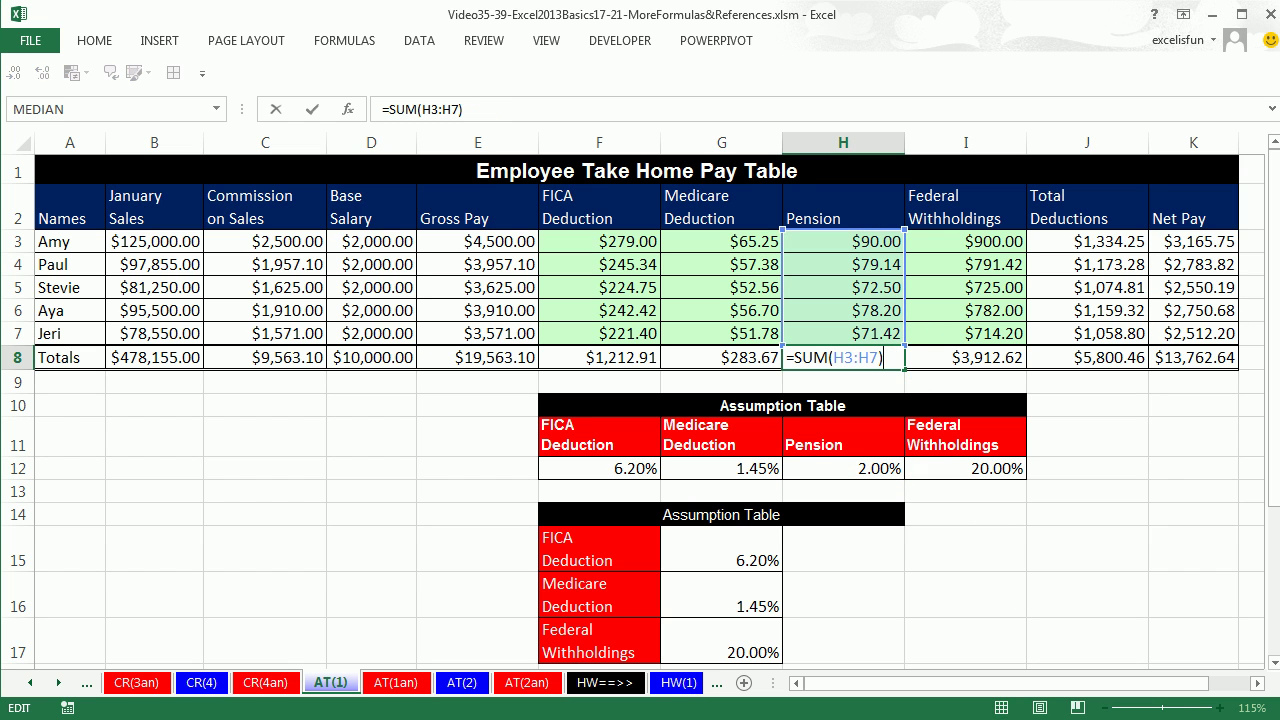
{"action": "key", "text": "ctrl+Return"}
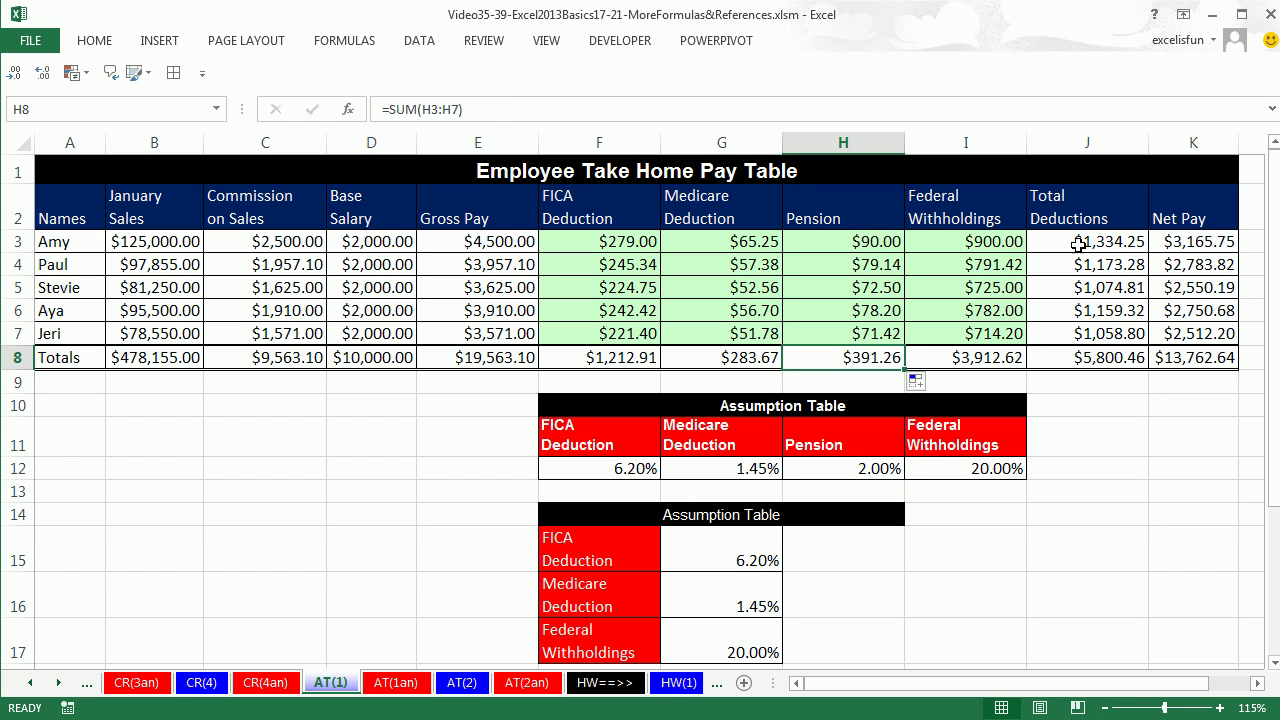
{"action": "left_click", "coordinate": [1080, 243]}
{"action": "key", "text": "F2"}
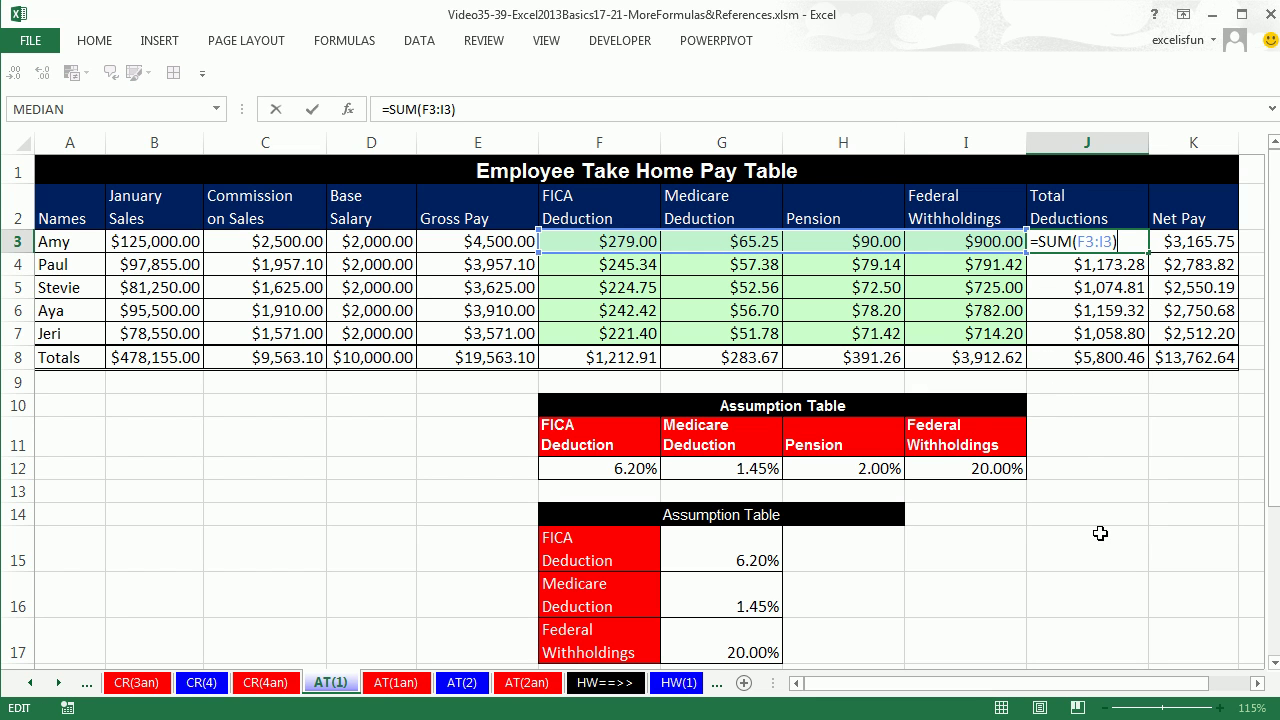
{"action": "key", "text": "ctrl+Return"}
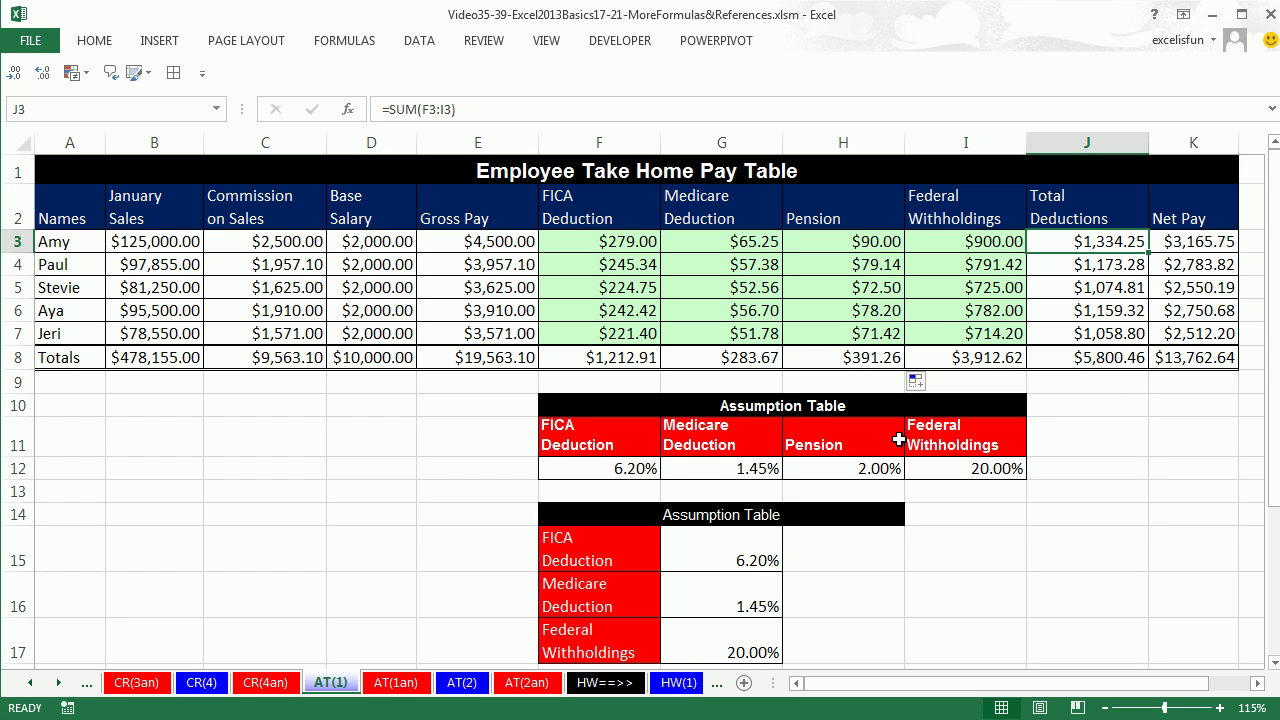
{"action": "left_click_drag", "start_coordinate": [600, 210], "coordinate": [975, 208]}
{"action": "double_click", "coordinate": [597, 243]}
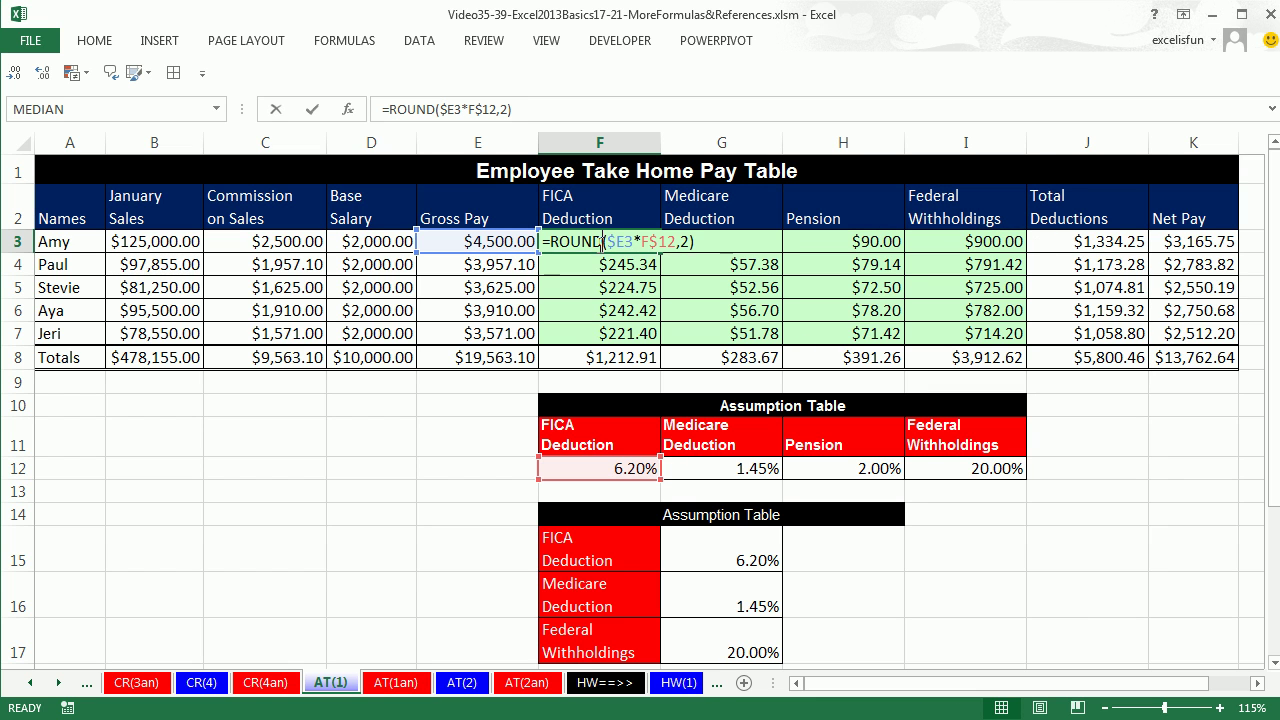